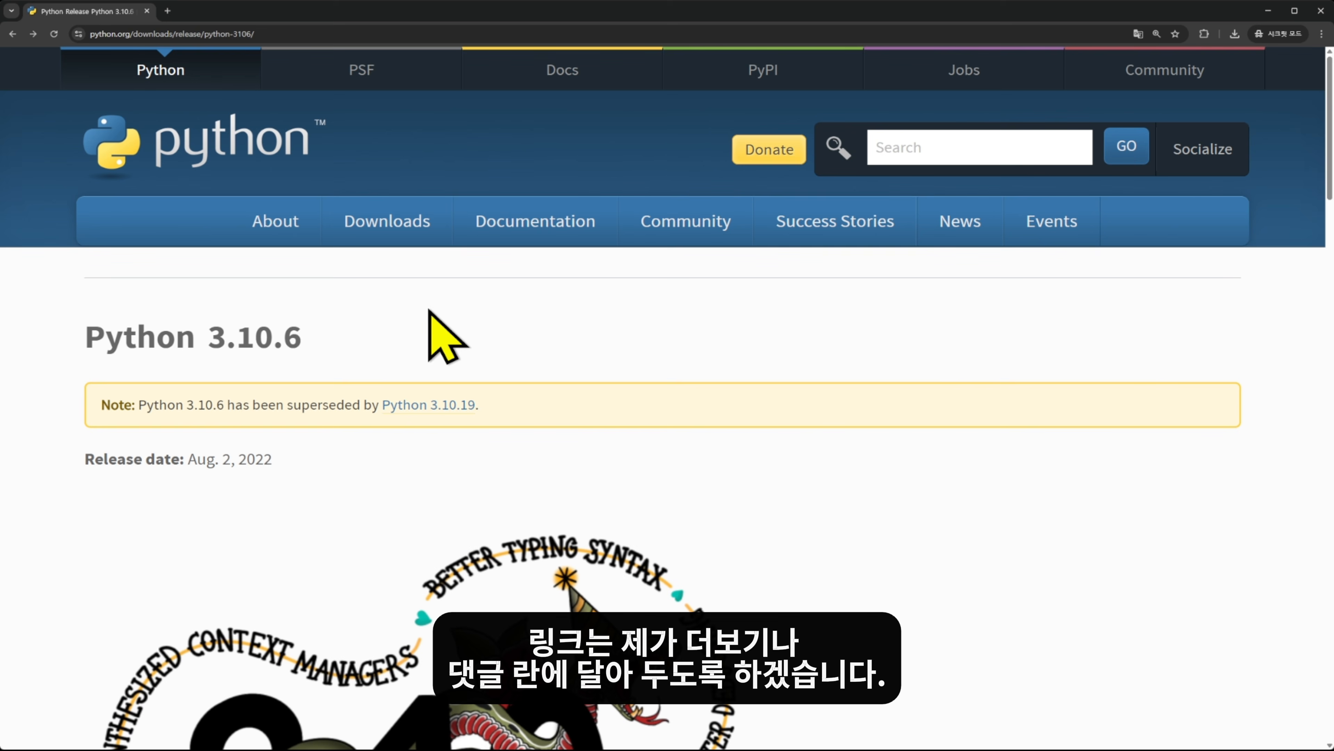
- Find the Files section with the Windows installers on the Python 3.10.6 release page
scroll(753, 392, down, 2)
scroll(752, 392, down, 2)
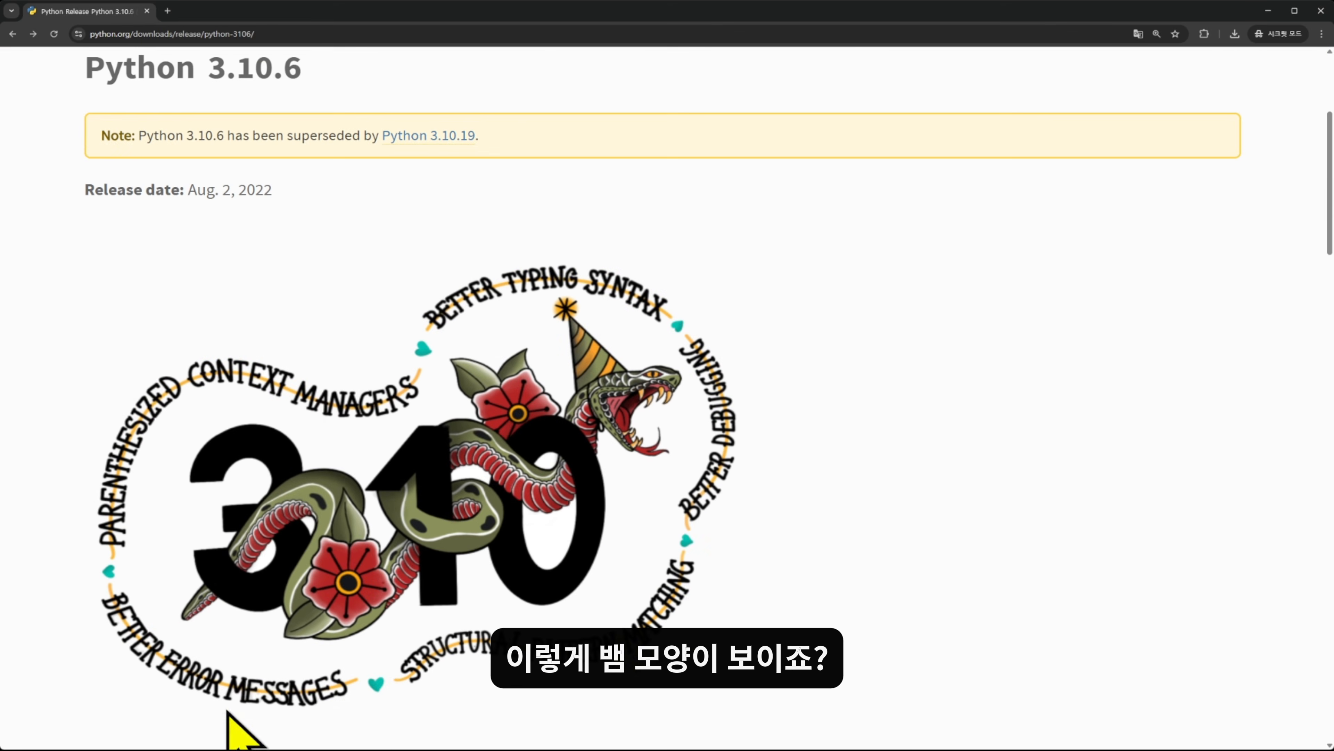
scroll(1057, 351, down, 8)
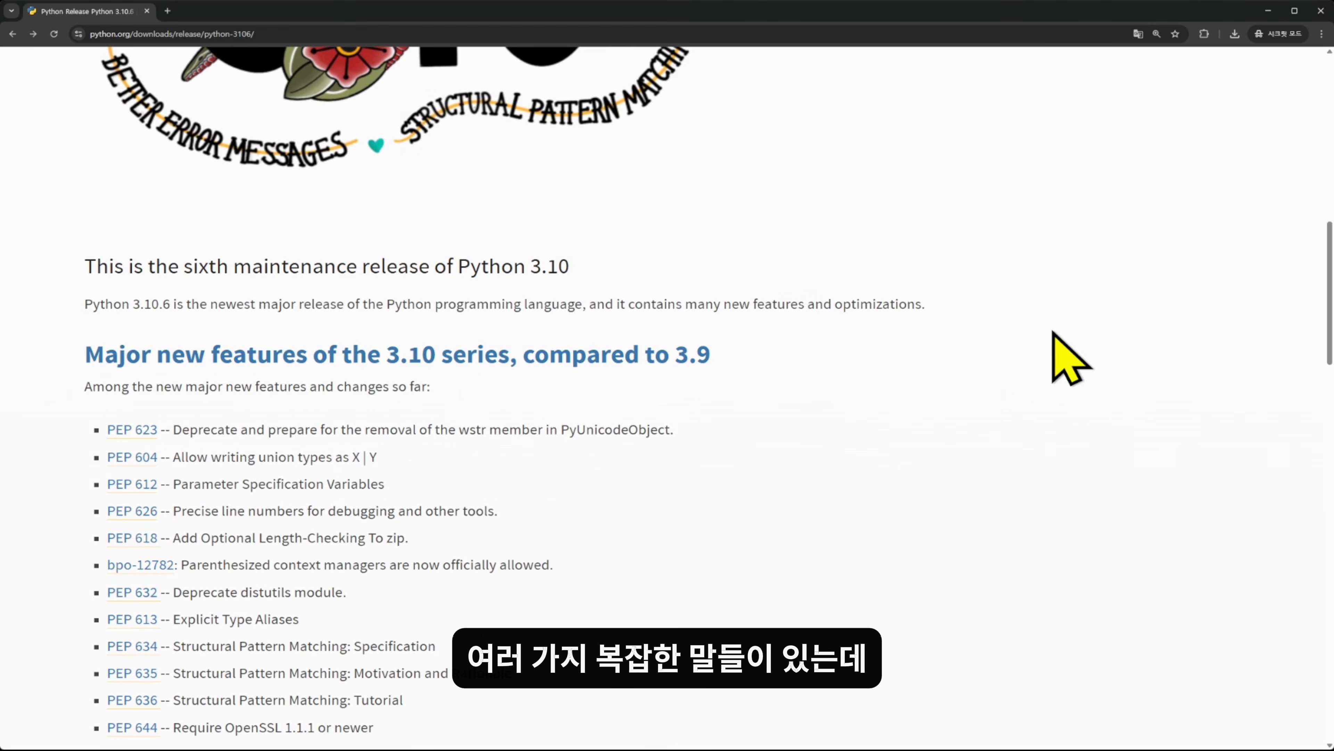
middle_click(1083, 121)
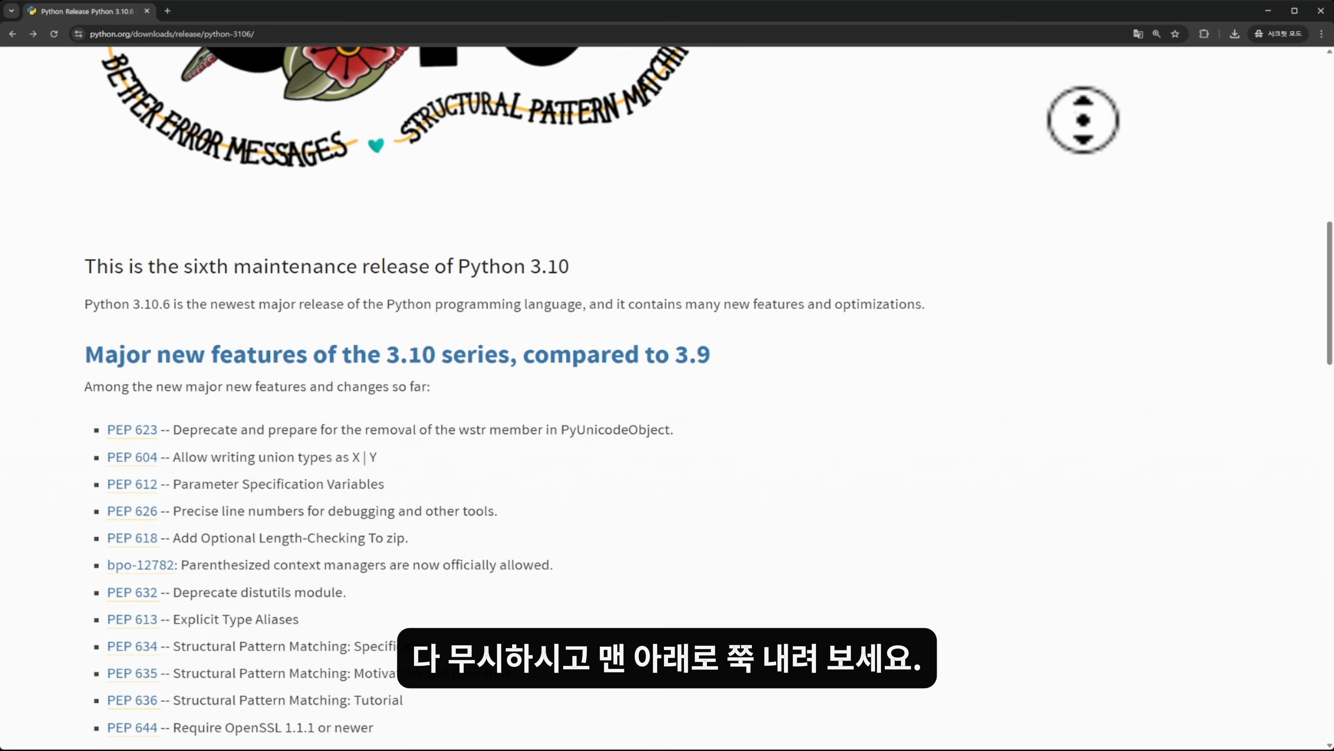
scroll(946, 628, up, 8)
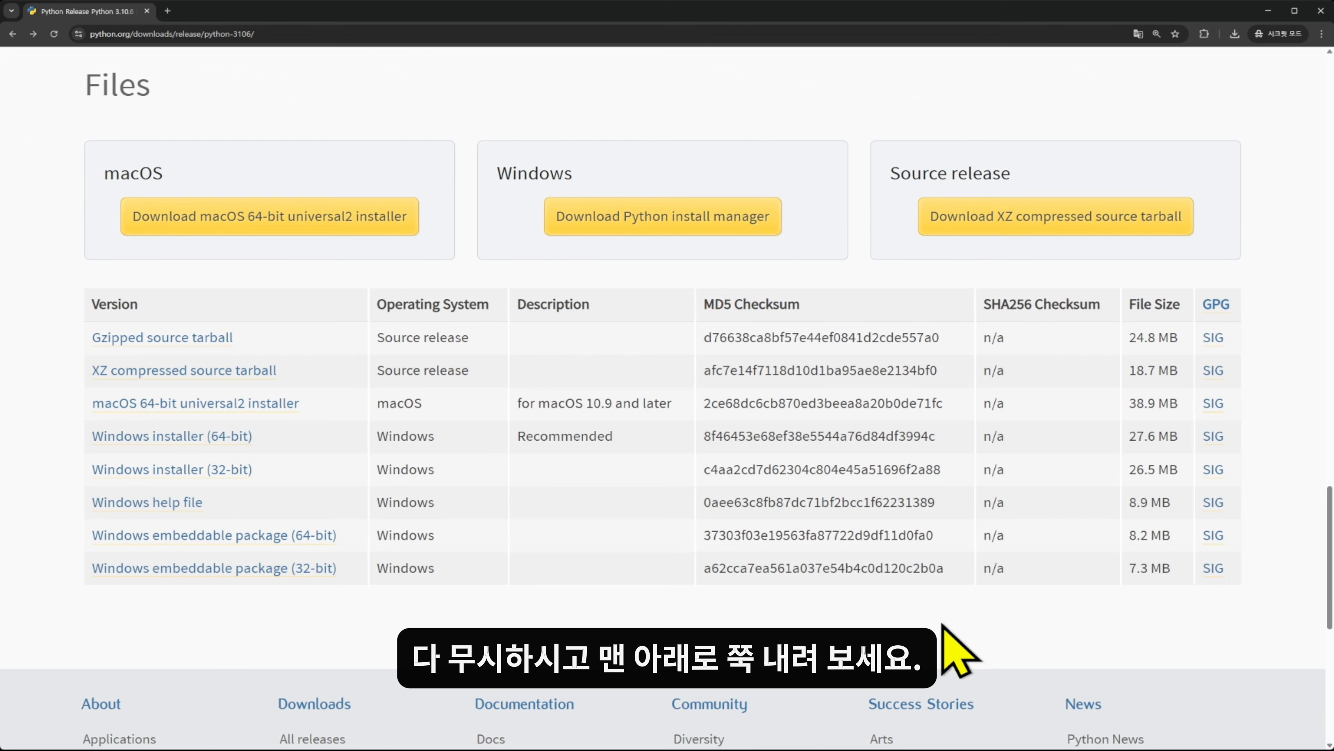
scroll(943, 625, up, 2)
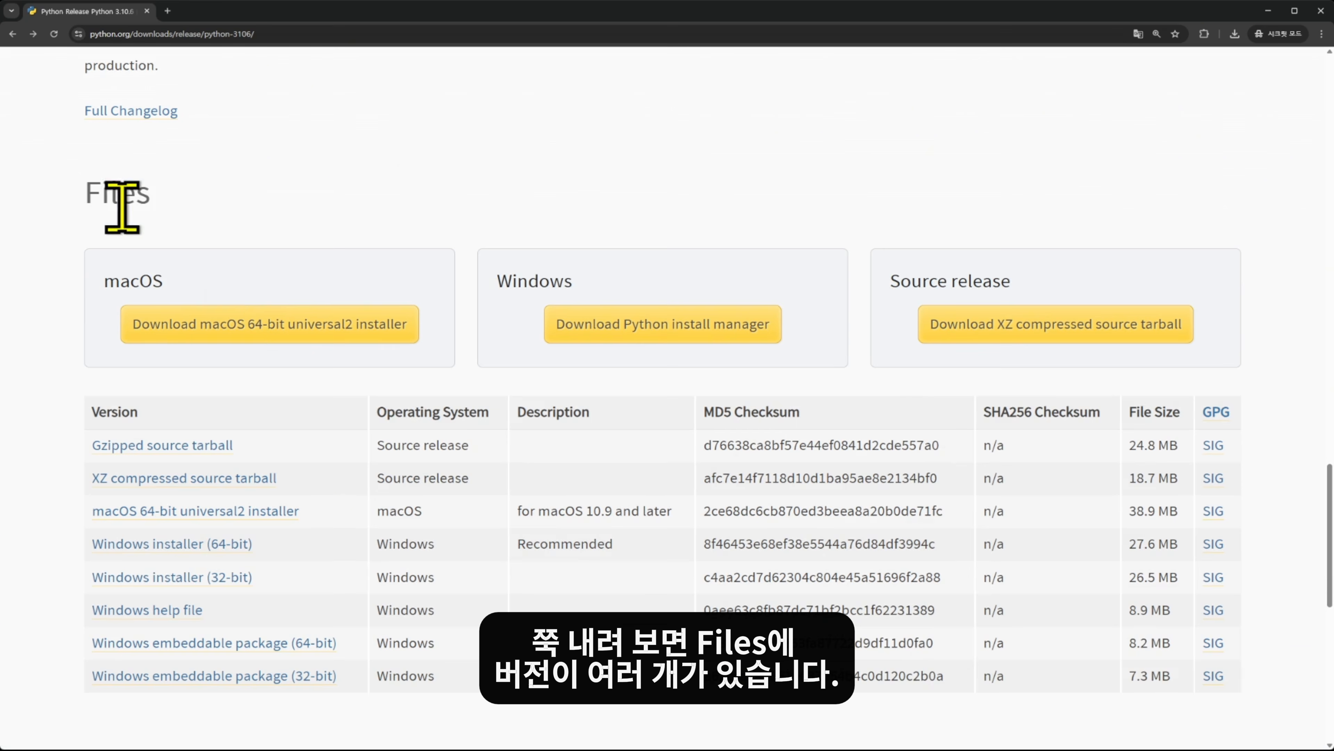
scroll(105, 205, down, 1)
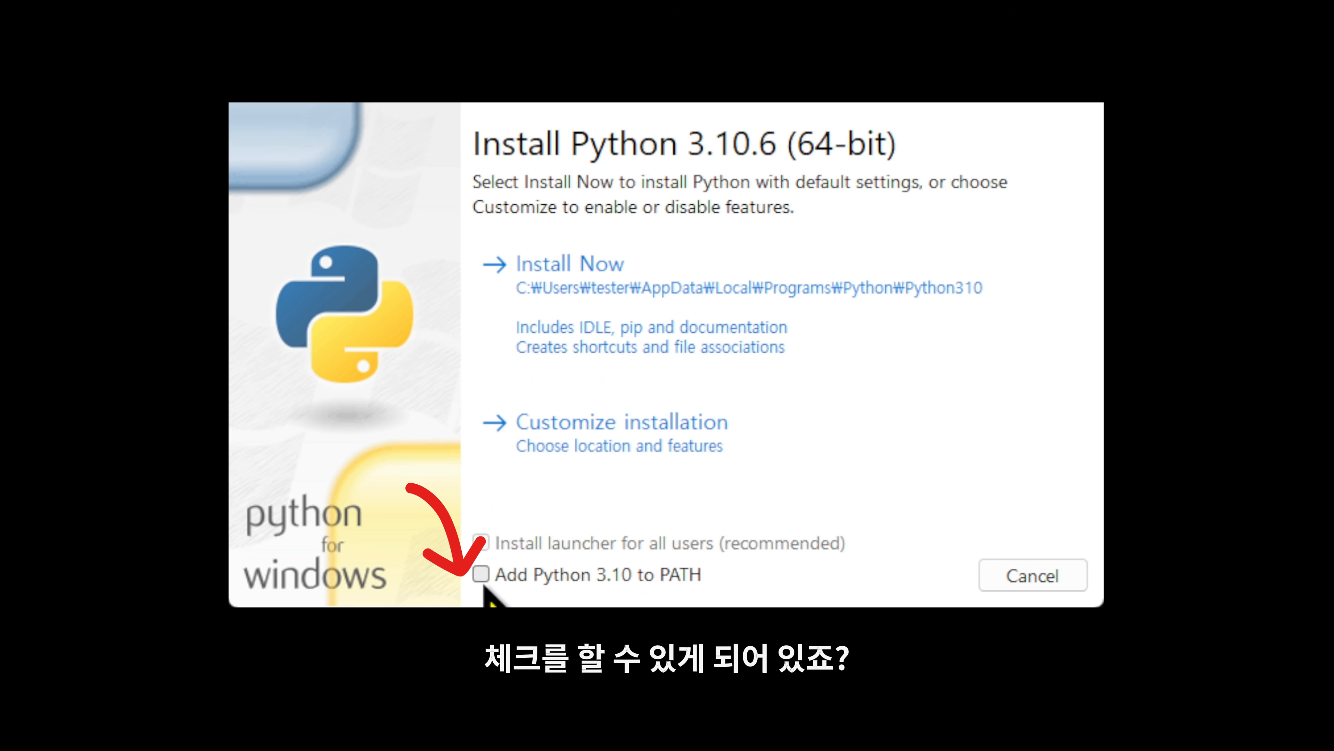
- Enable adding Python 3.10 to PATH and choose a customized installation, accepting the default optional features
click(481, 574)
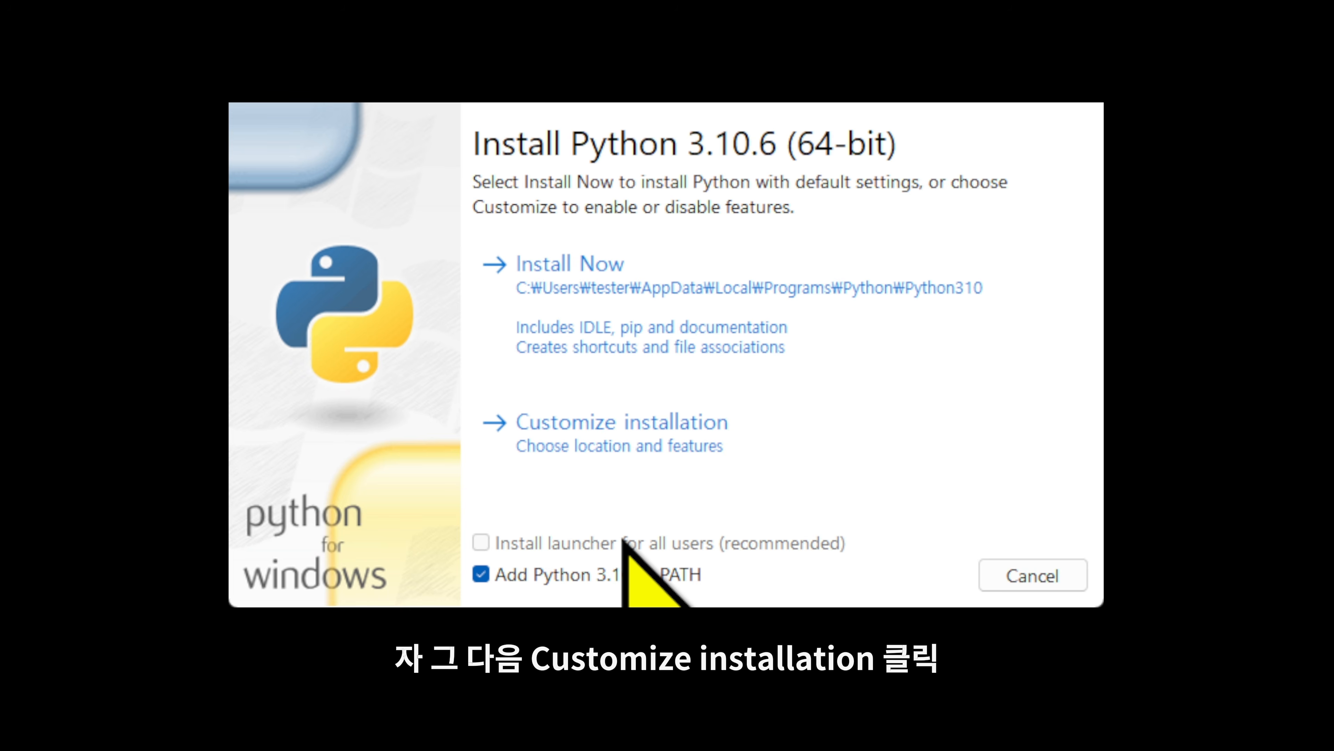
click(733, 459)
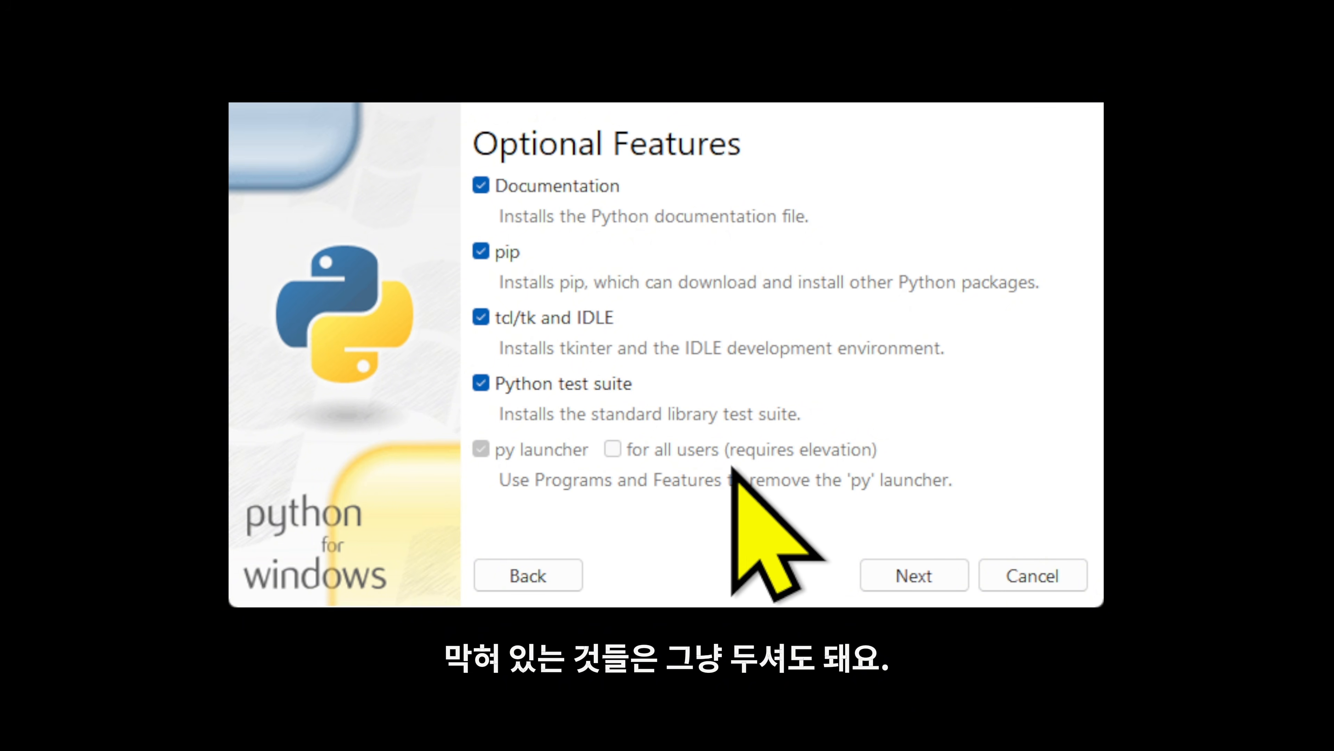
click(912, 576)
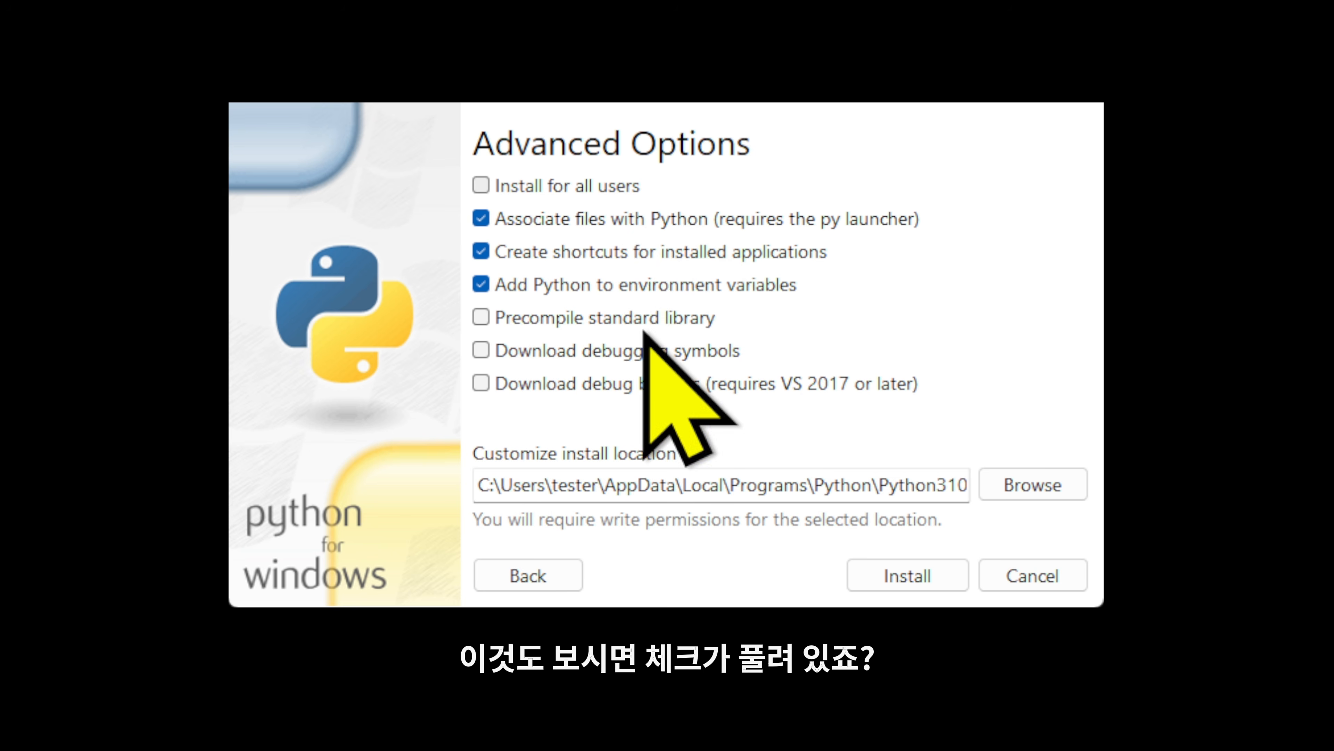
- Enable installation for all users, debugging symbols and debug binaries in the advanced options, and start the Python installation
click(612, 188)
click(628, 351)
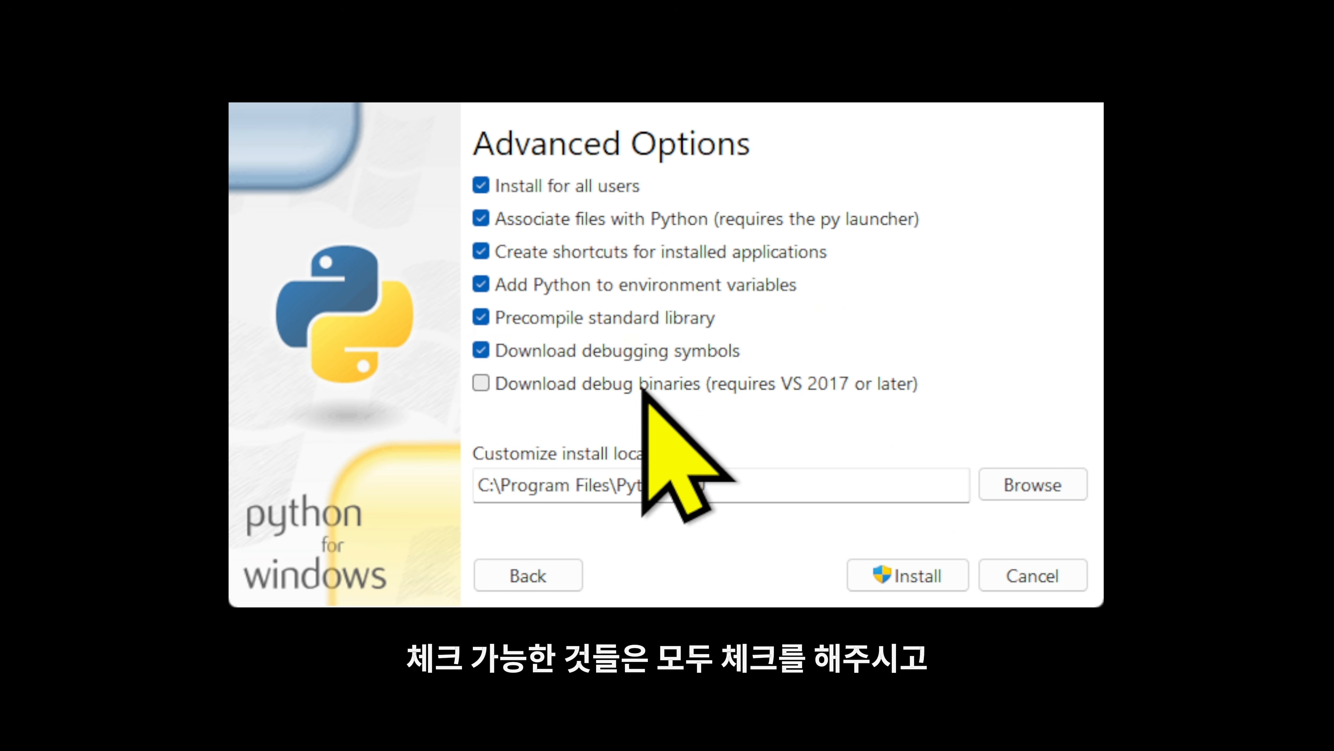
click(643, 391)
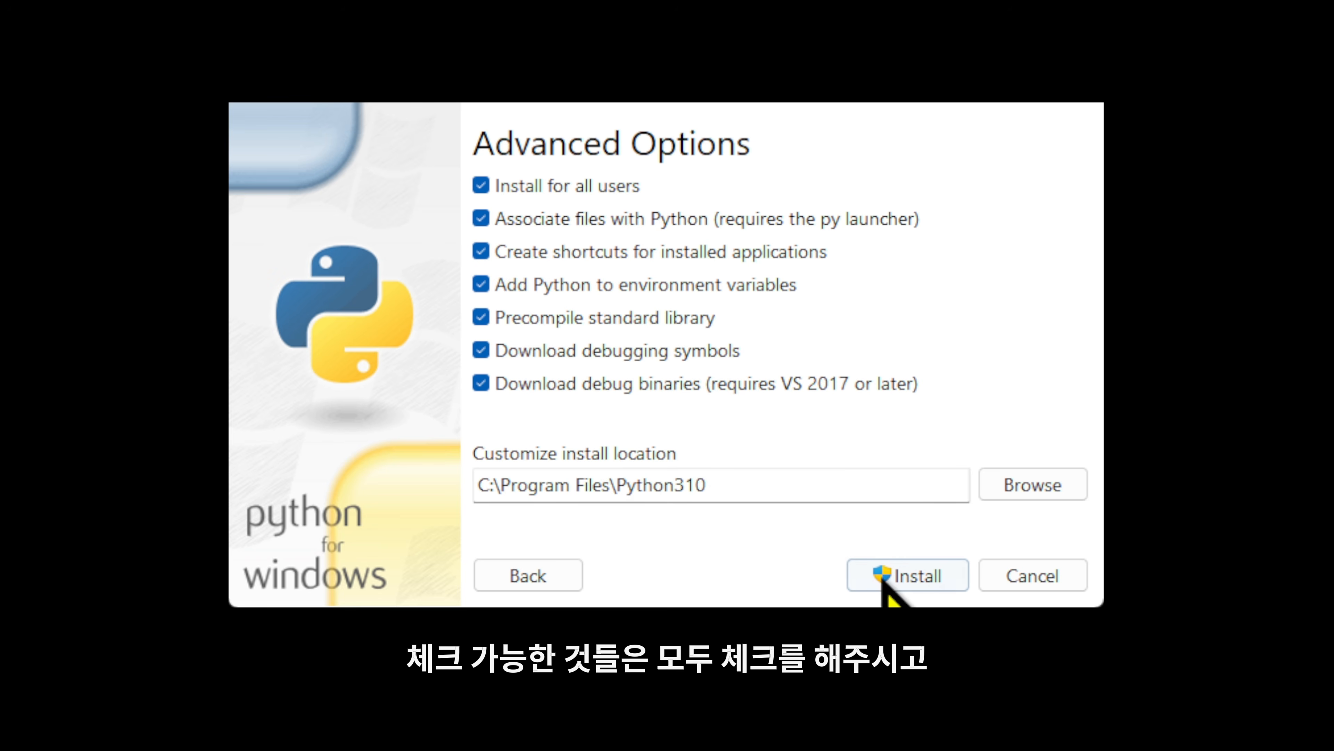
click(940, 593)
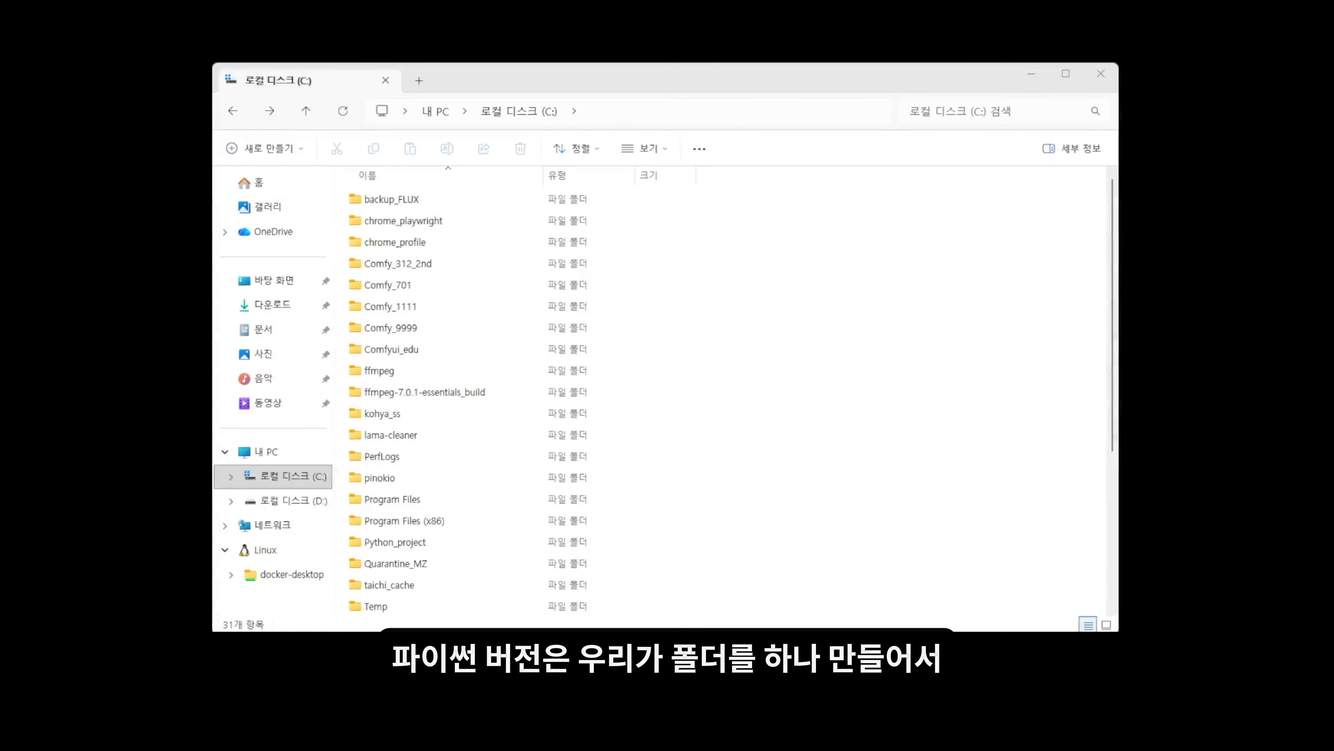
- Create a new folder named ComfyUI_edu_test in the root of the C: drive
click(921, 263)
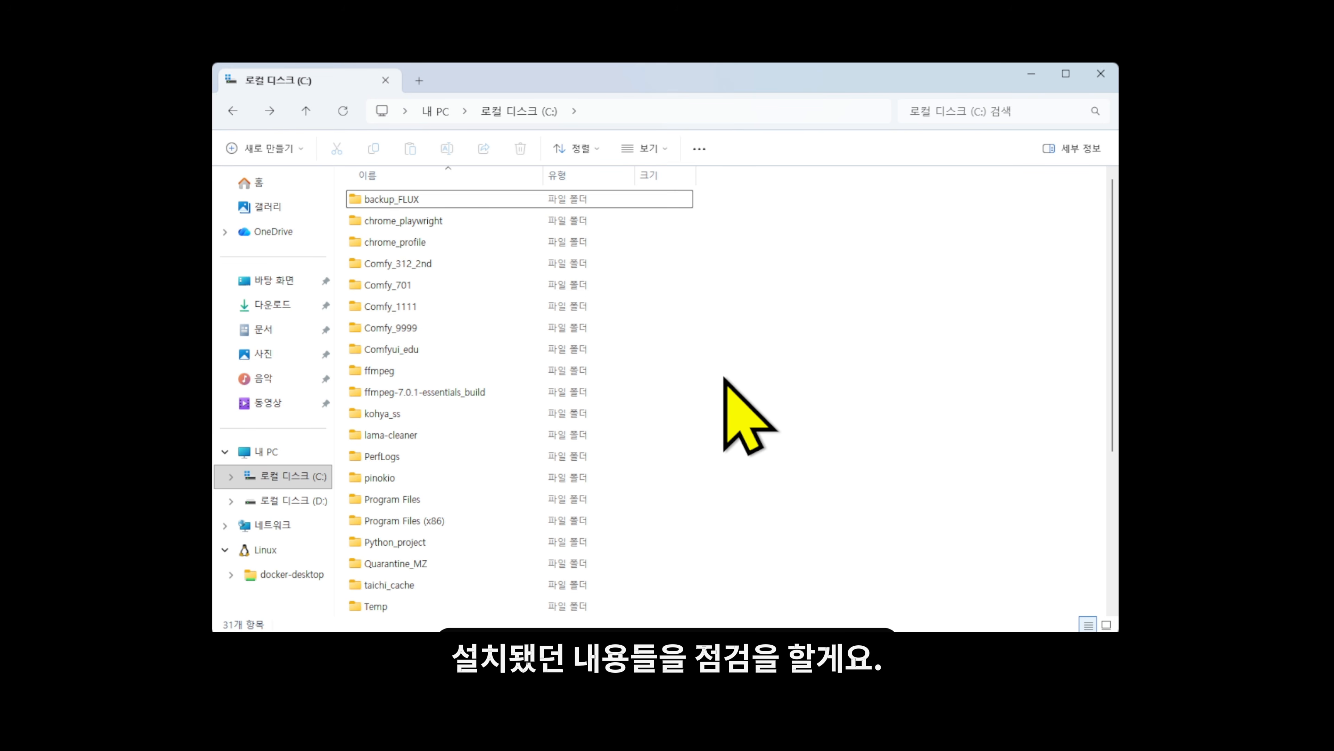
click(303, 481)
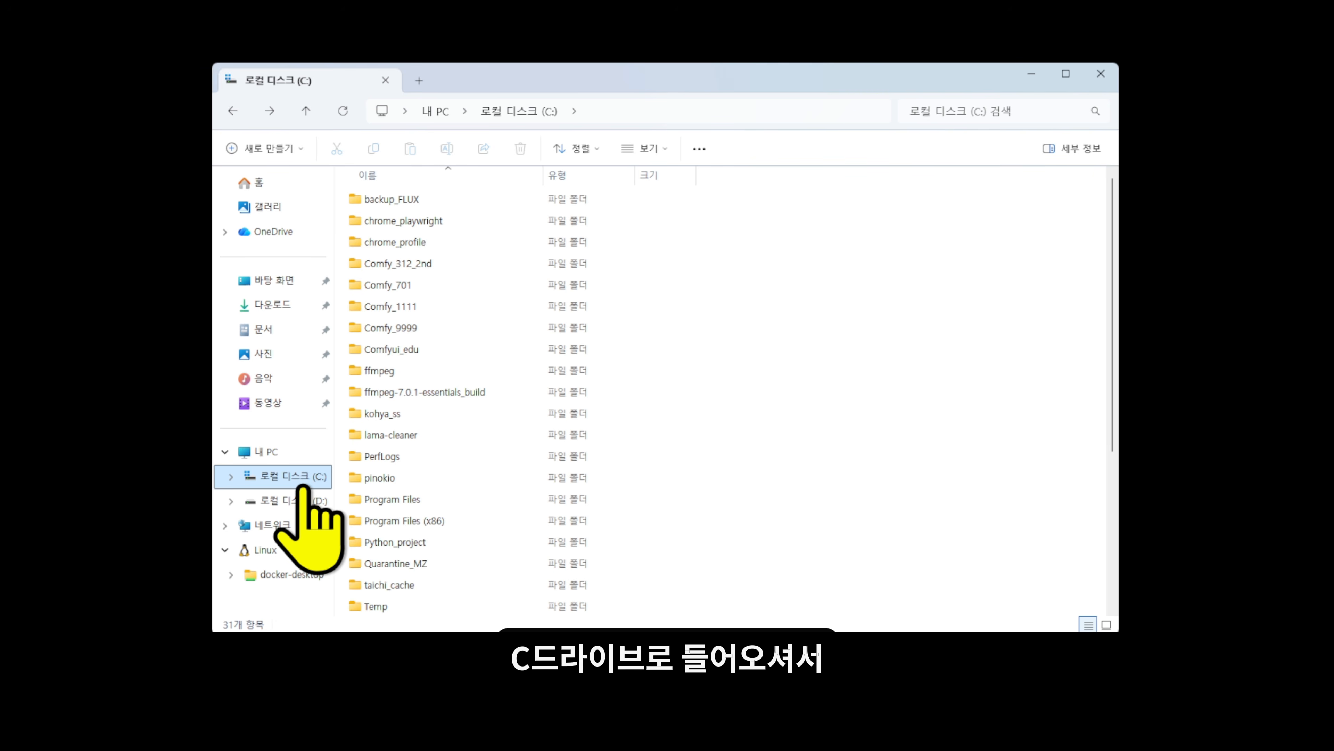
click(808, 232)
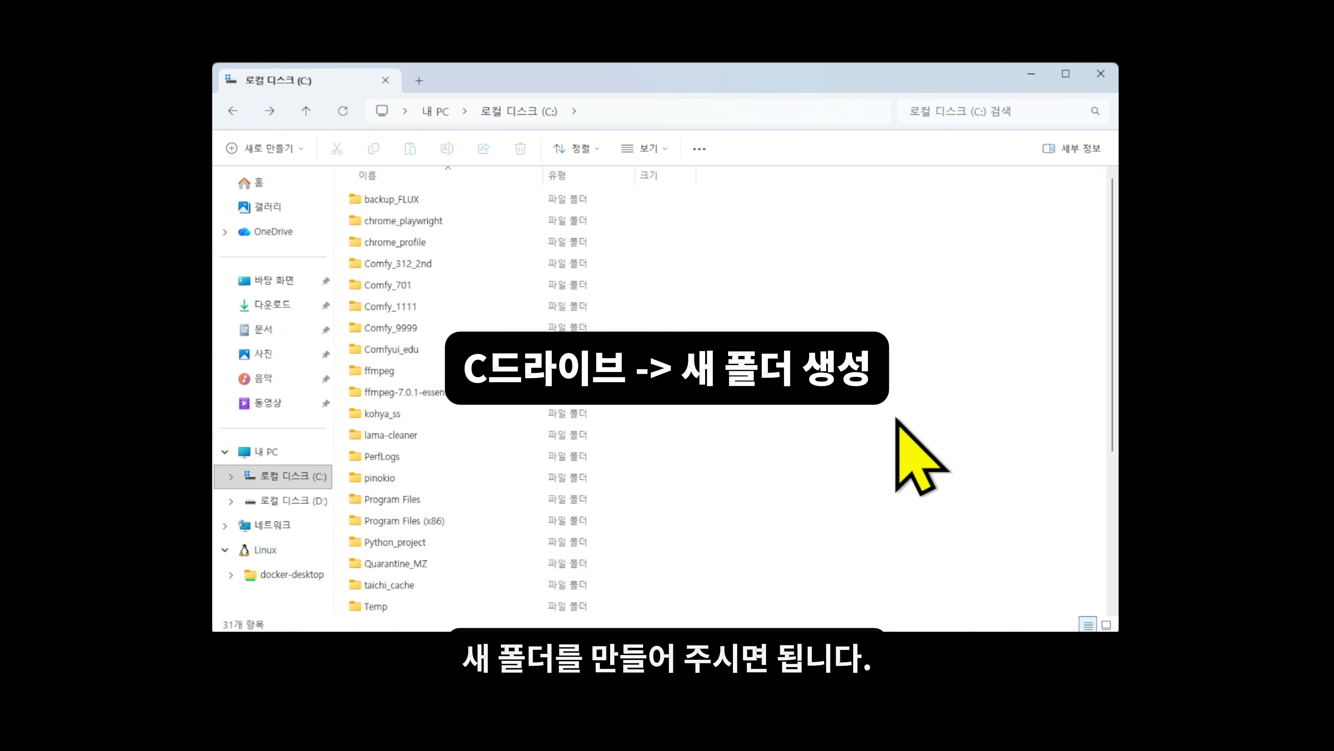
key(ctrl+shift+n)
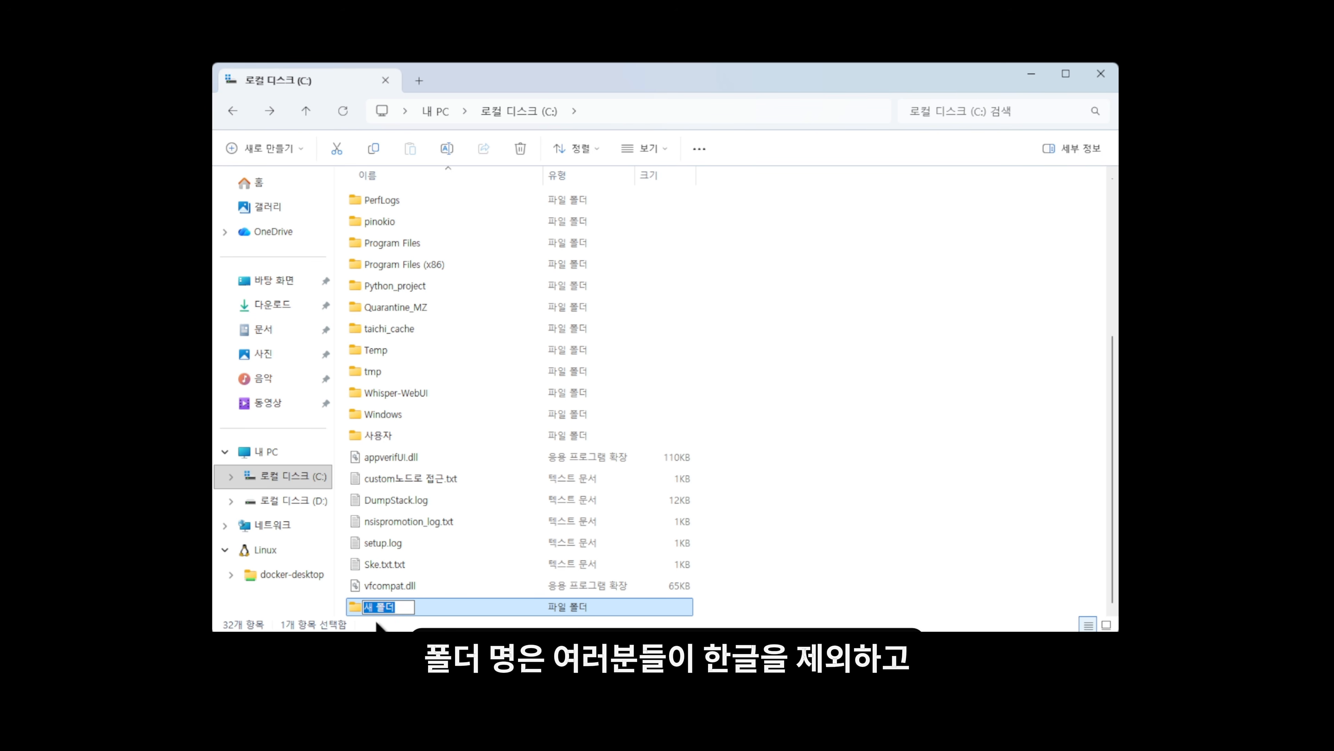
text(C)
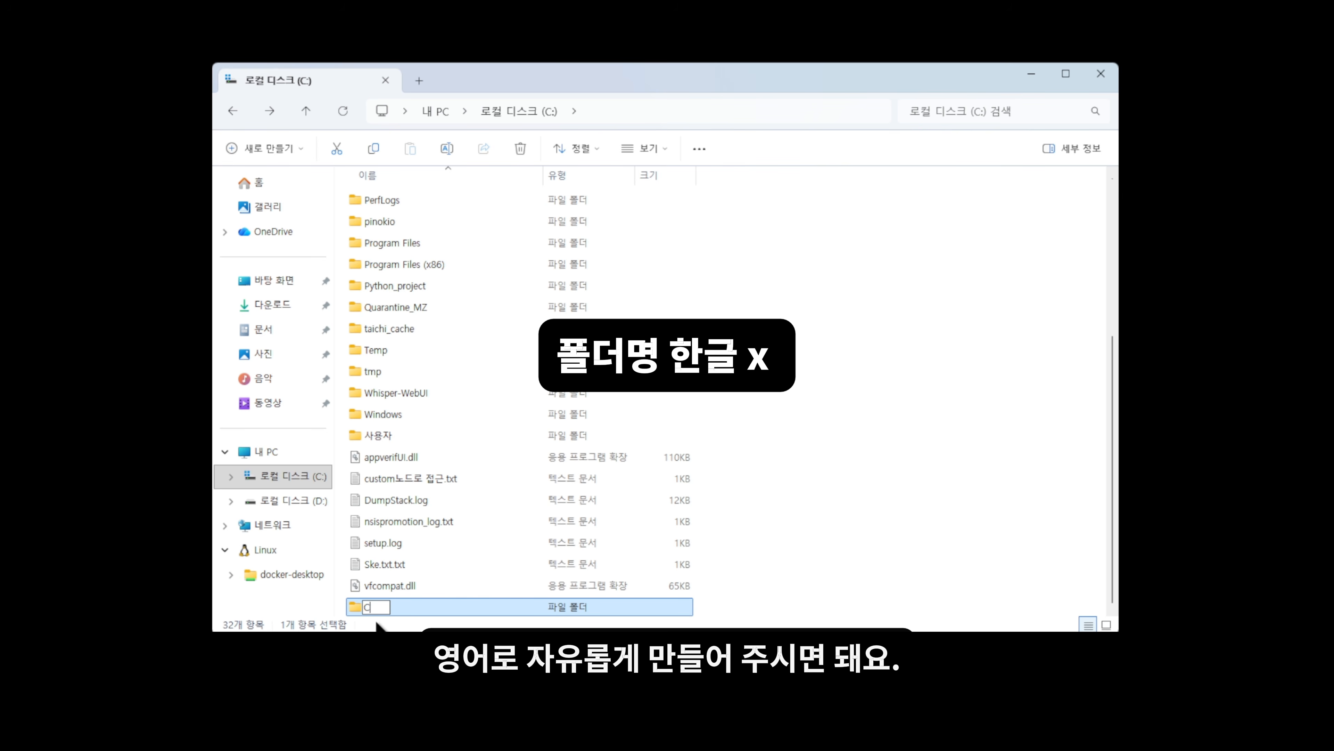
text(omfyUI_edu)
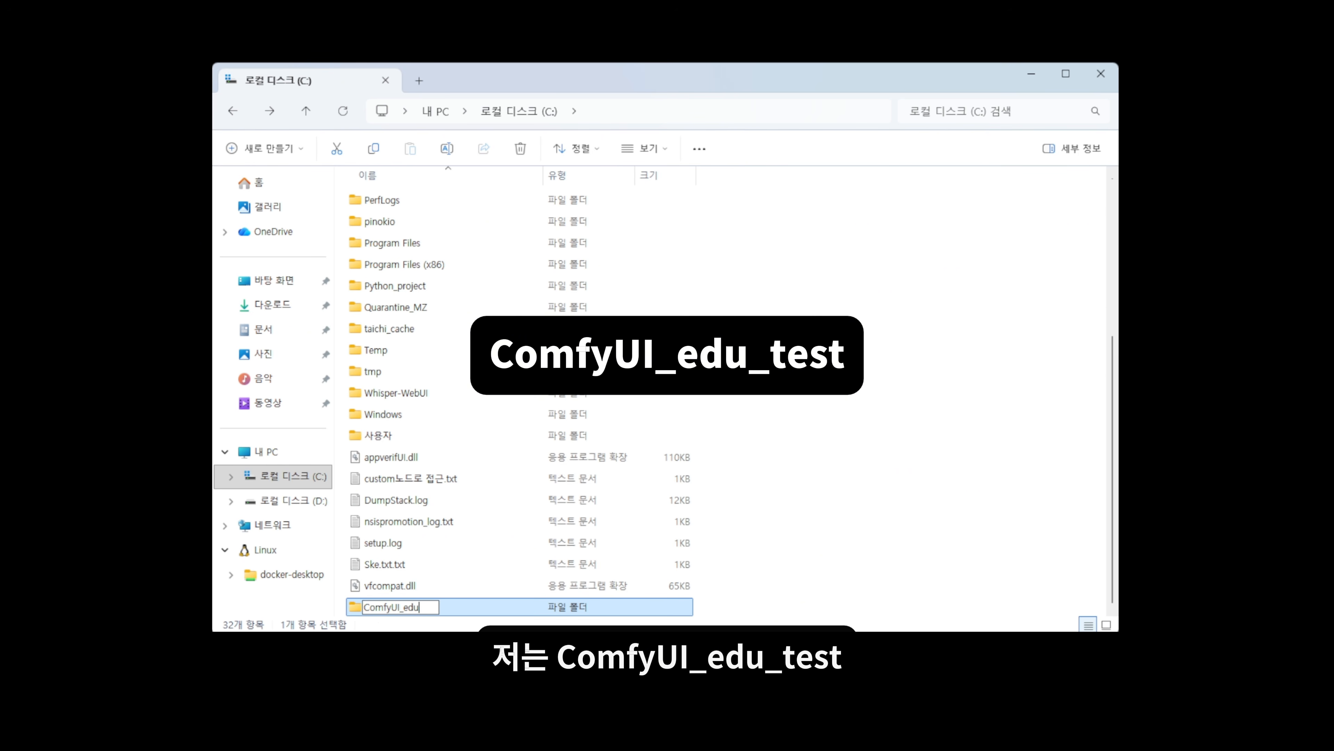
text(_test)
key(Return)
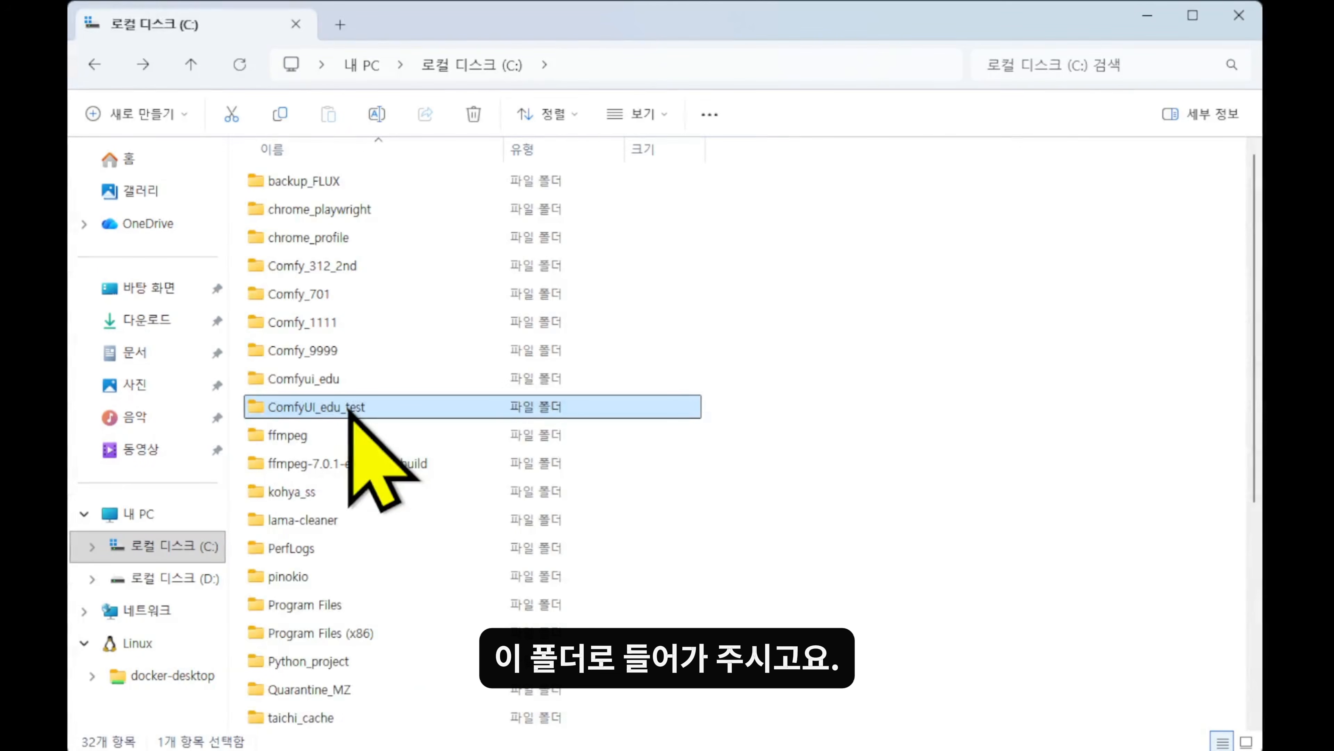
- Open the ComfyUI_edu_test folder and launch a command prompt (cmd) in that location
double_click(349, 407)
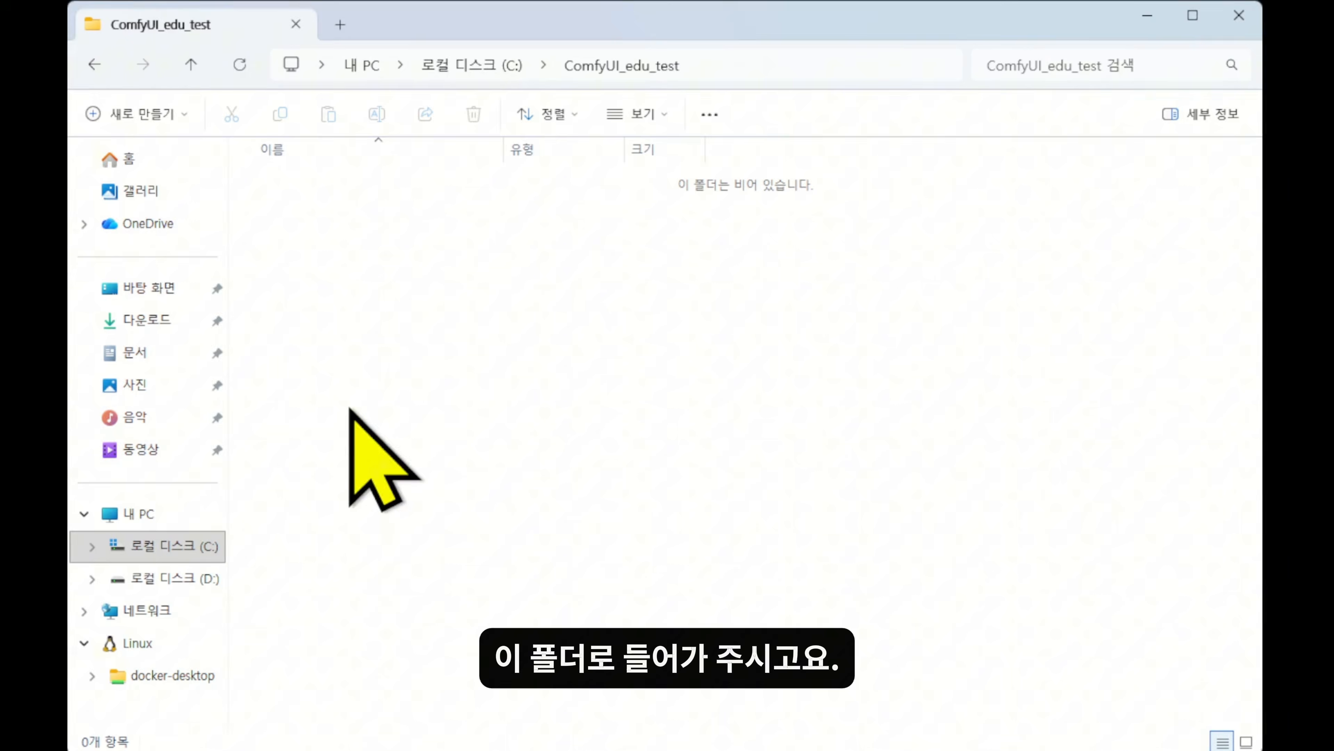
click(764, 59)
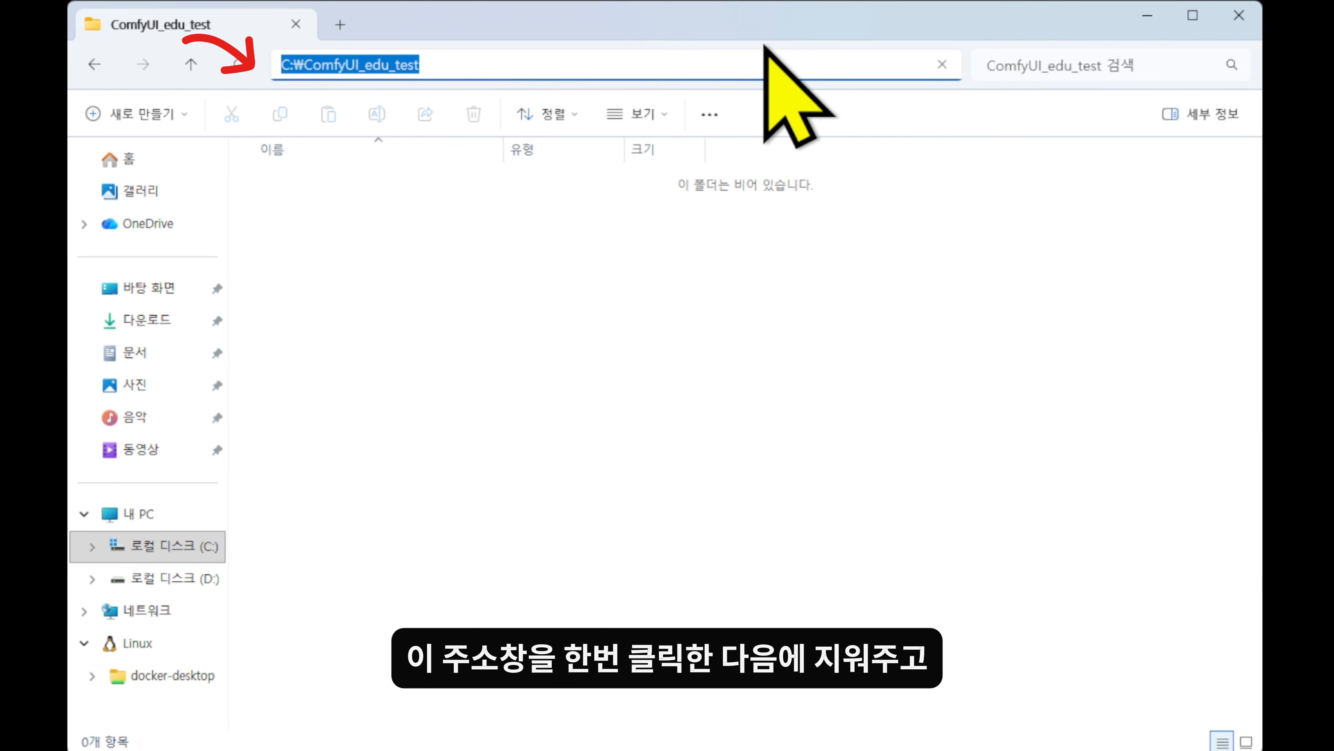
key(BackSpace)
text(c)
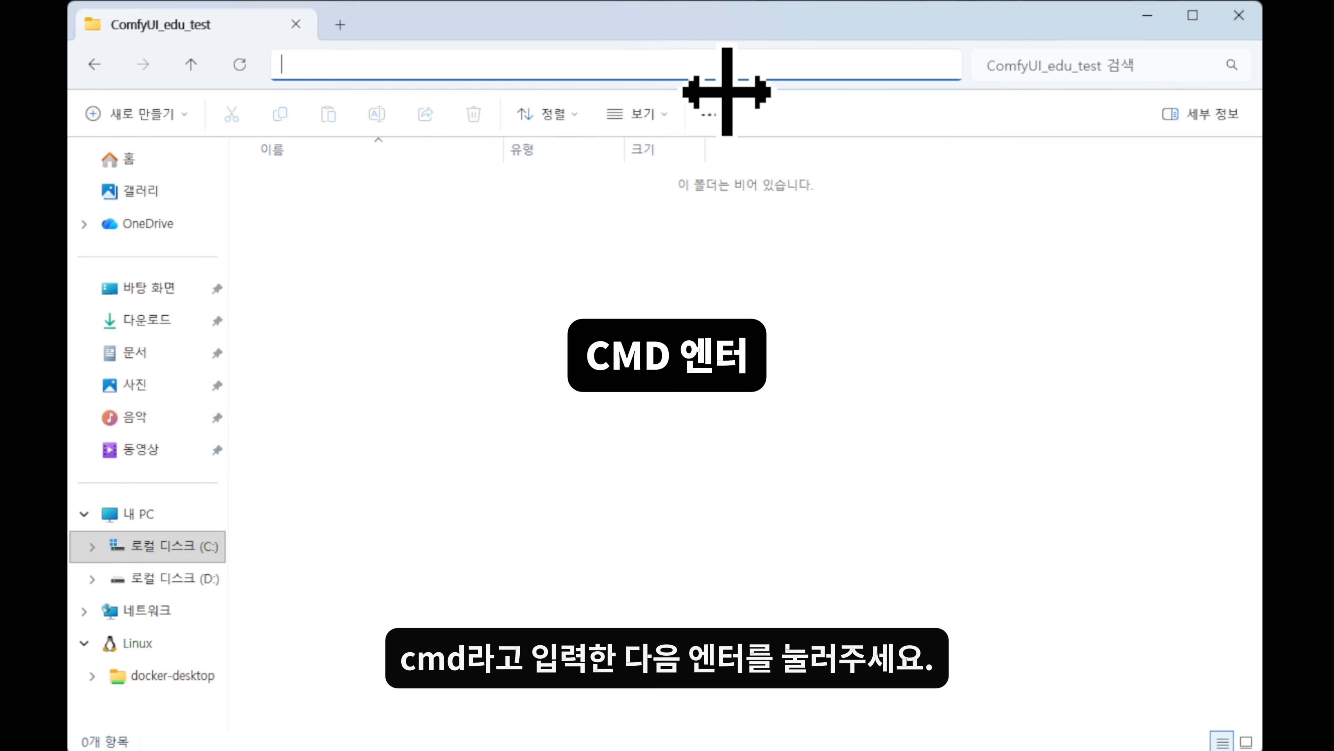
text(cmd)
key(Return)
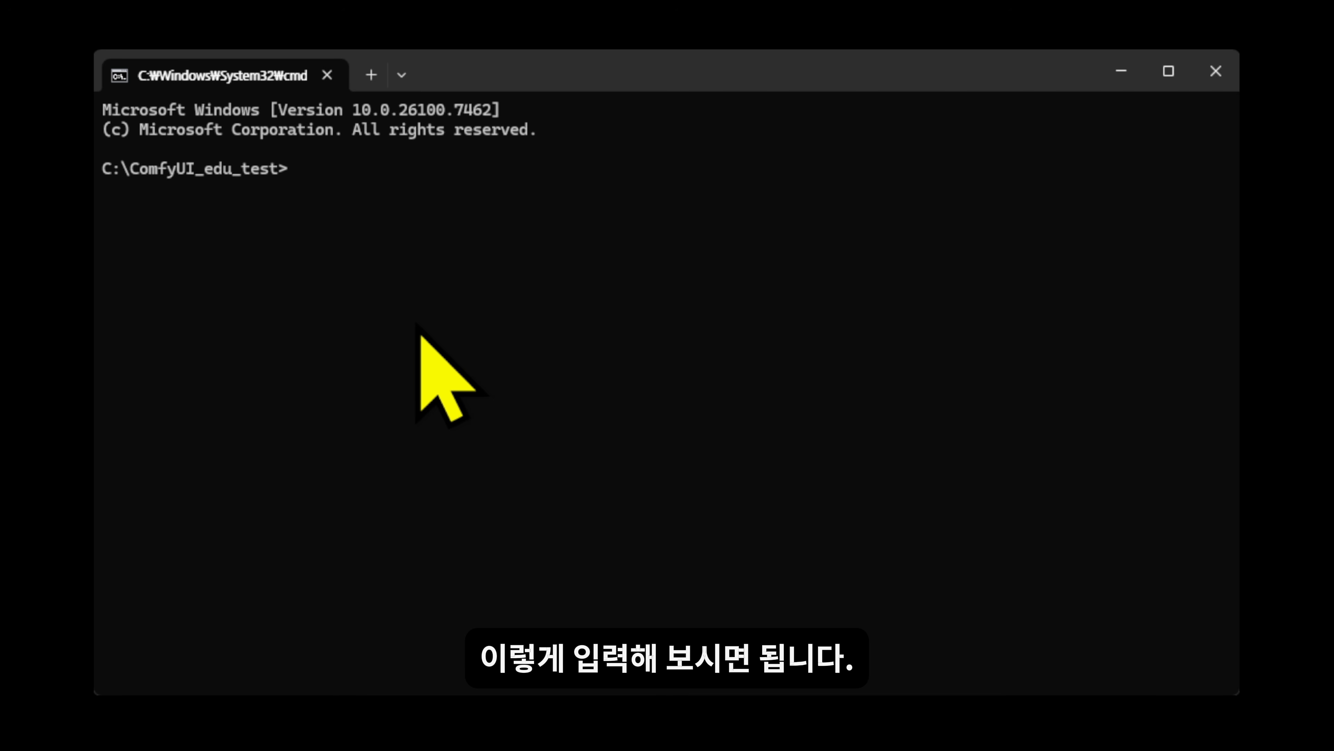
- Check the installed Python version by running python -V, and highlight the version in the output
text(p)
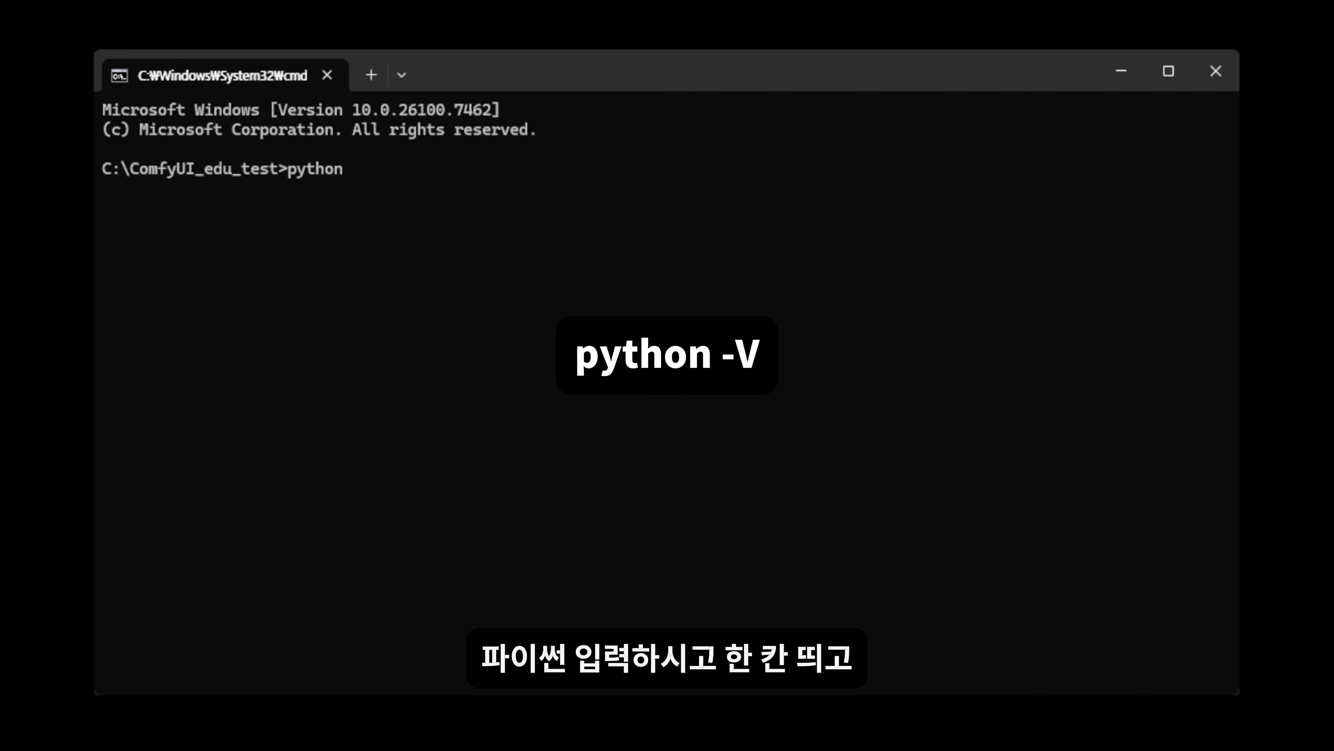
text(ython)
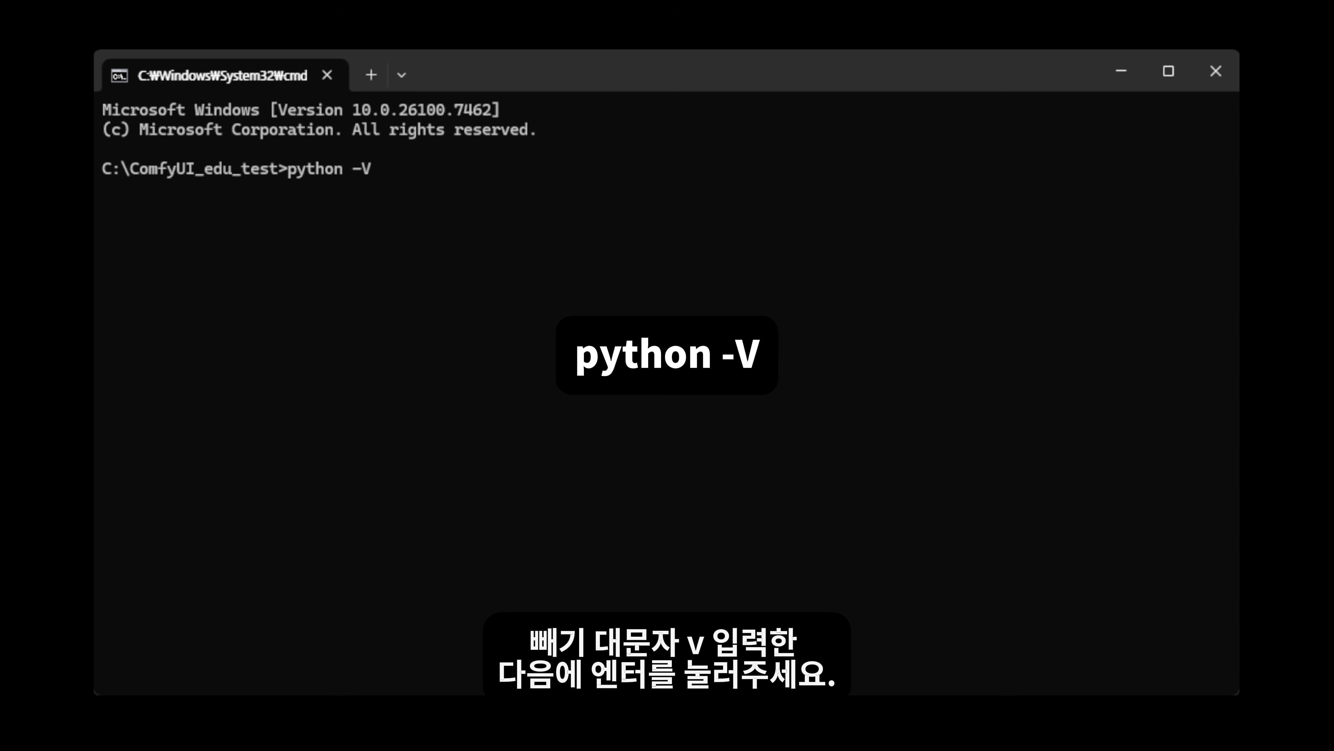
key(Return)
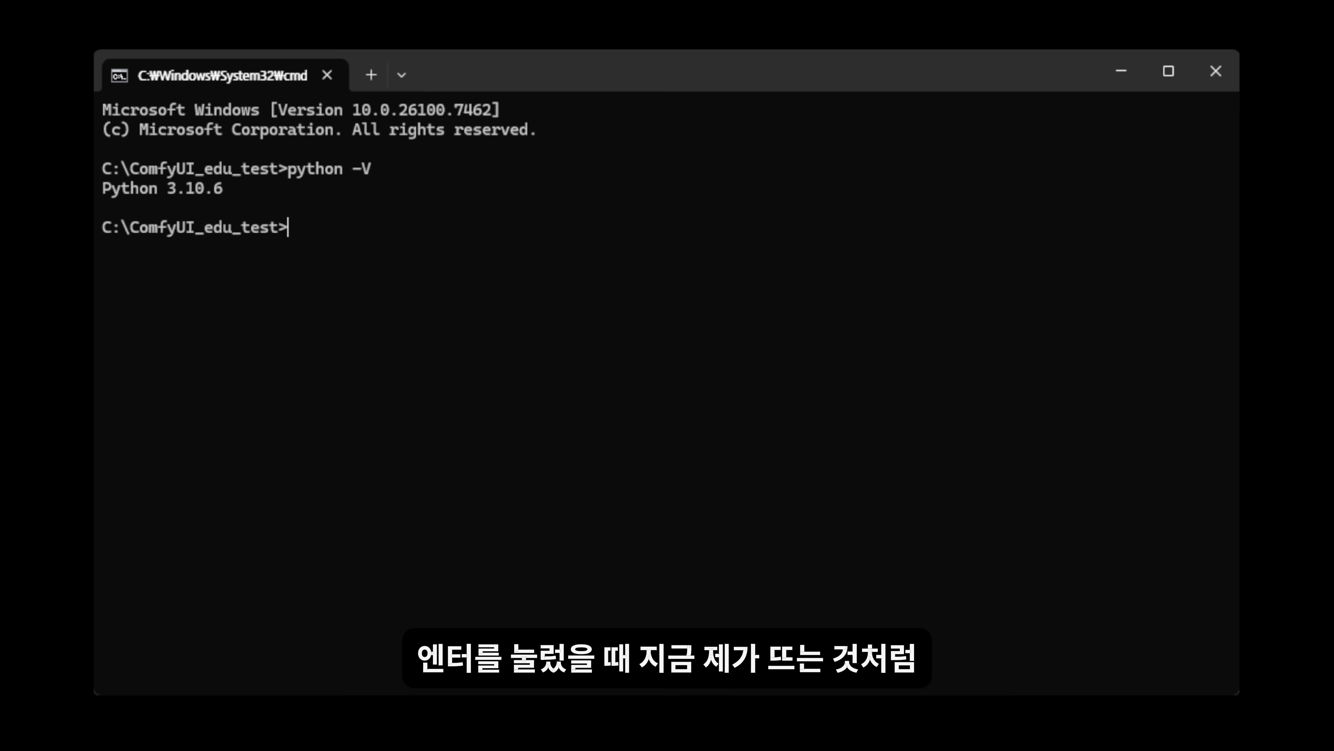
drag(343, 226, 335, 228)
drag(241, 188, 102, 188)
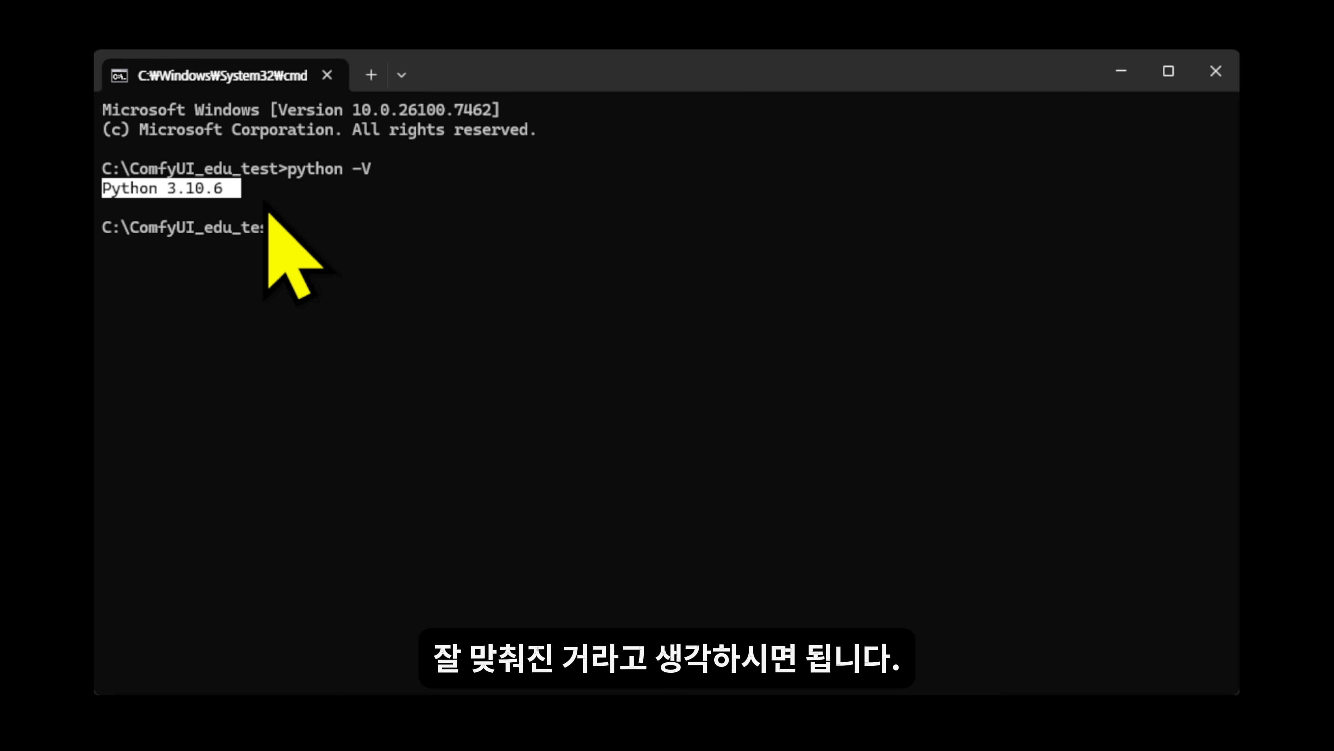
click(190, 211)
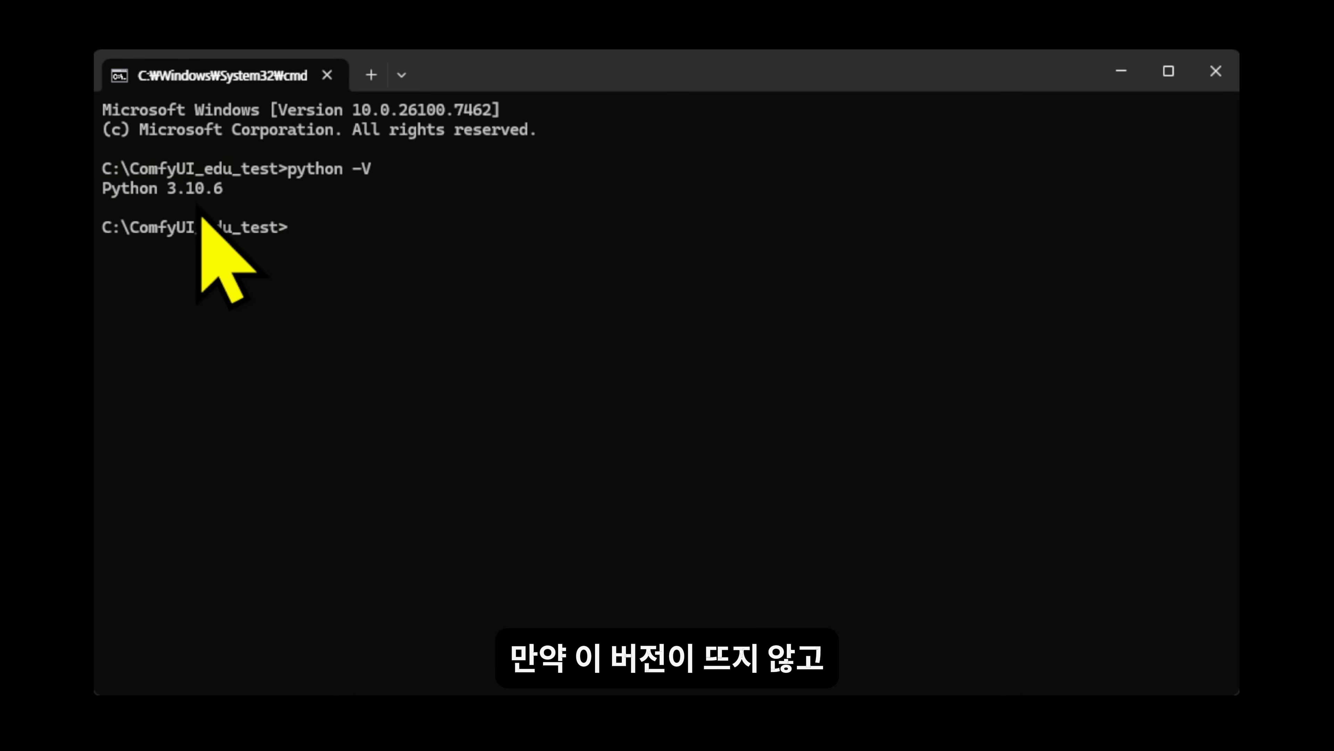
mouse_move(223, 175)
mouse_down()
mouse_move(108, 202)
mouse_move(221, 197)
mouse_up()
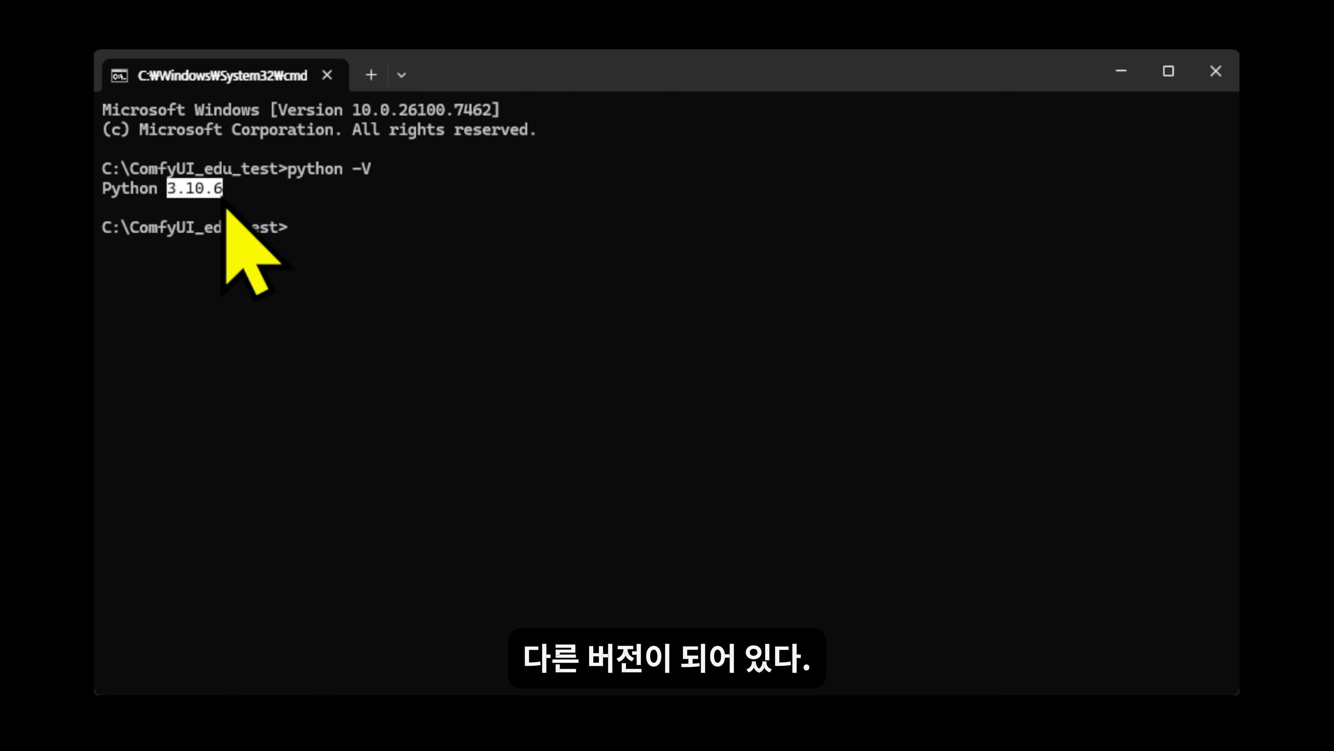
click(255, 243)
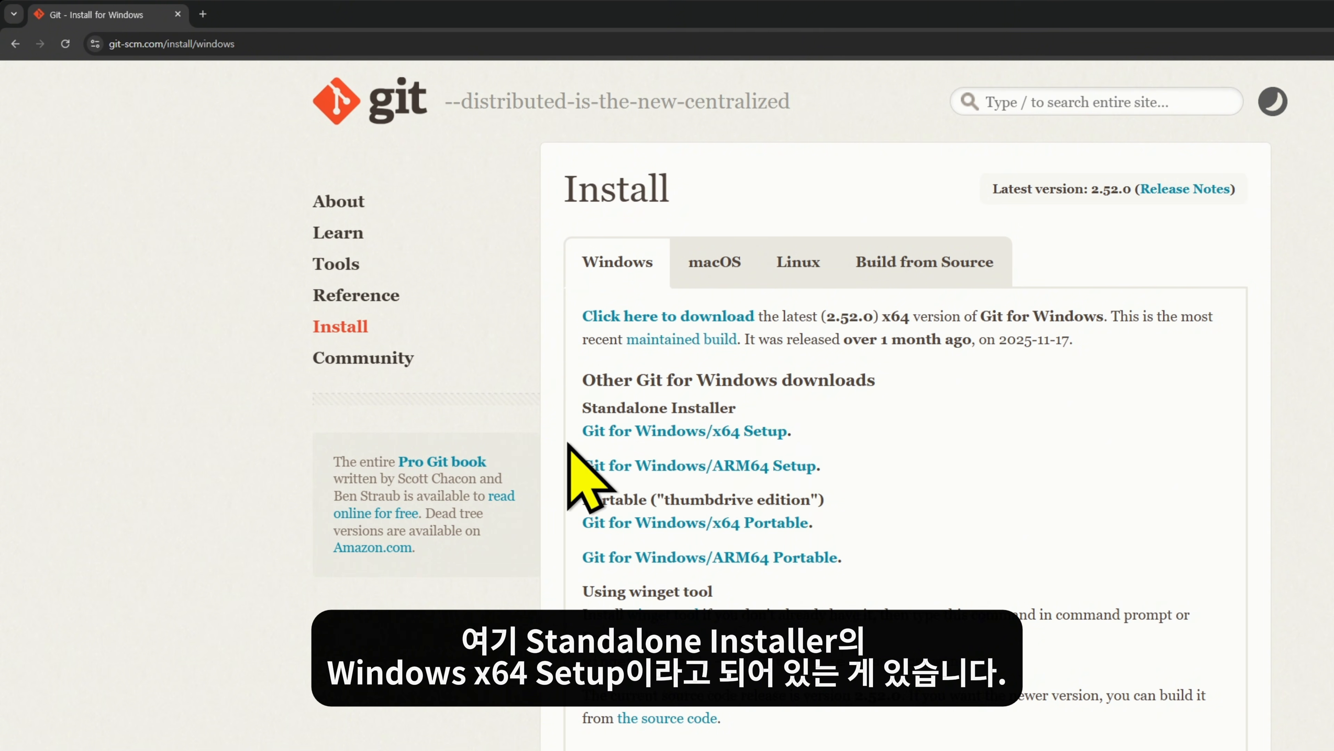
- Download the standalone Git for Windows/x64 Setup and install Git in C:\Program Files\Git with the default options, without viewing the release notes
click(743, 436)
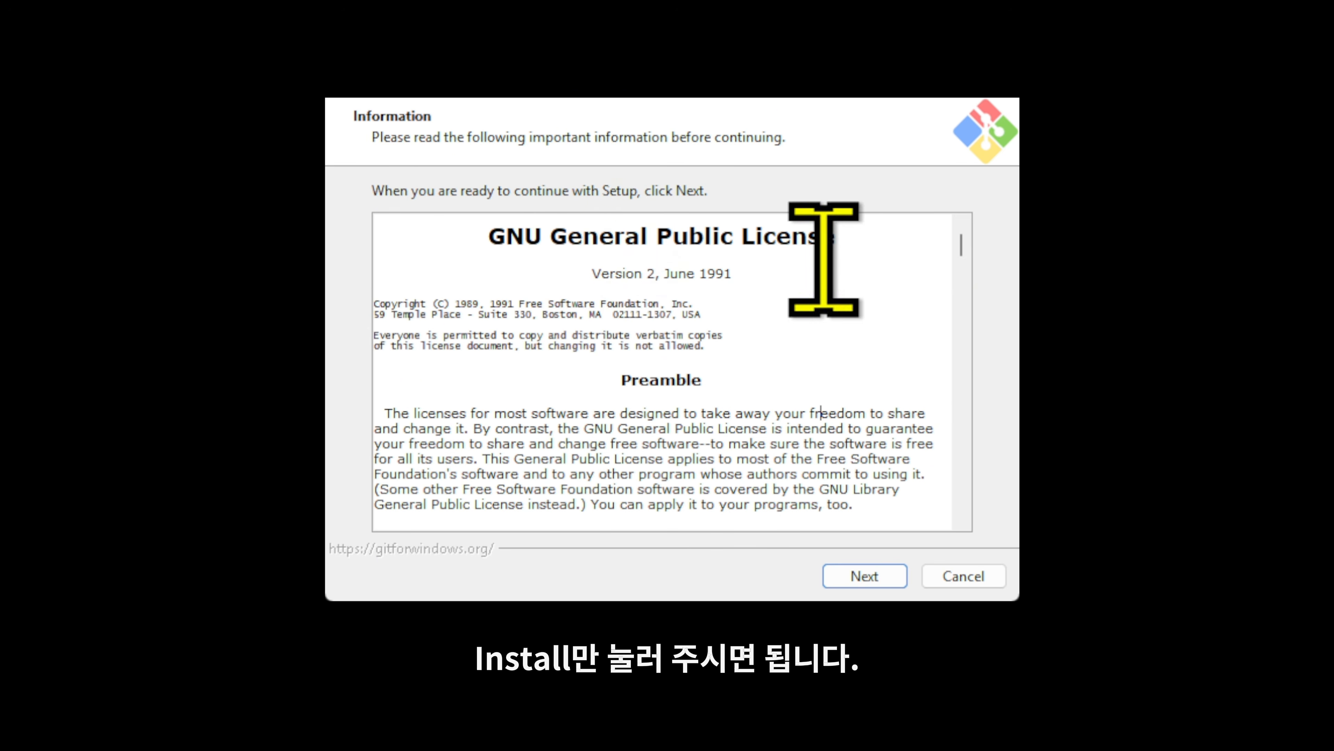
click(877, 576)
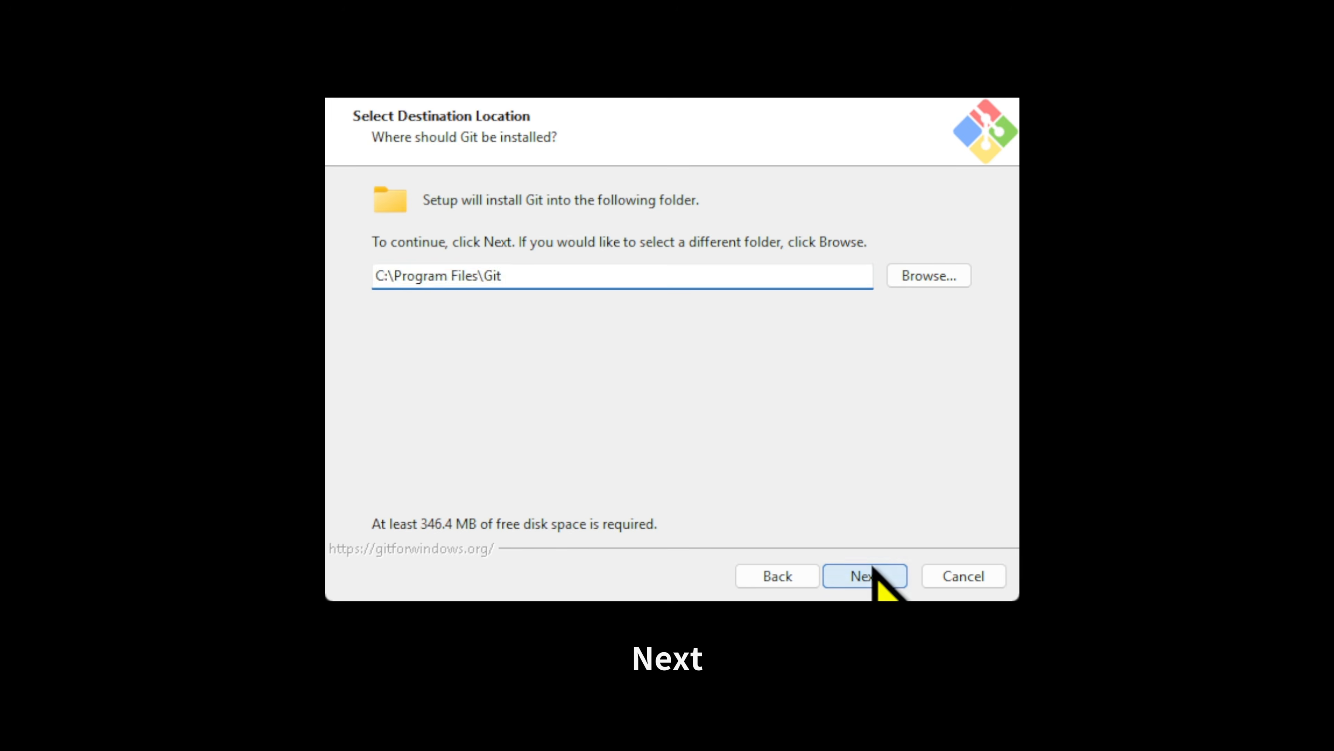
click(873, 568)
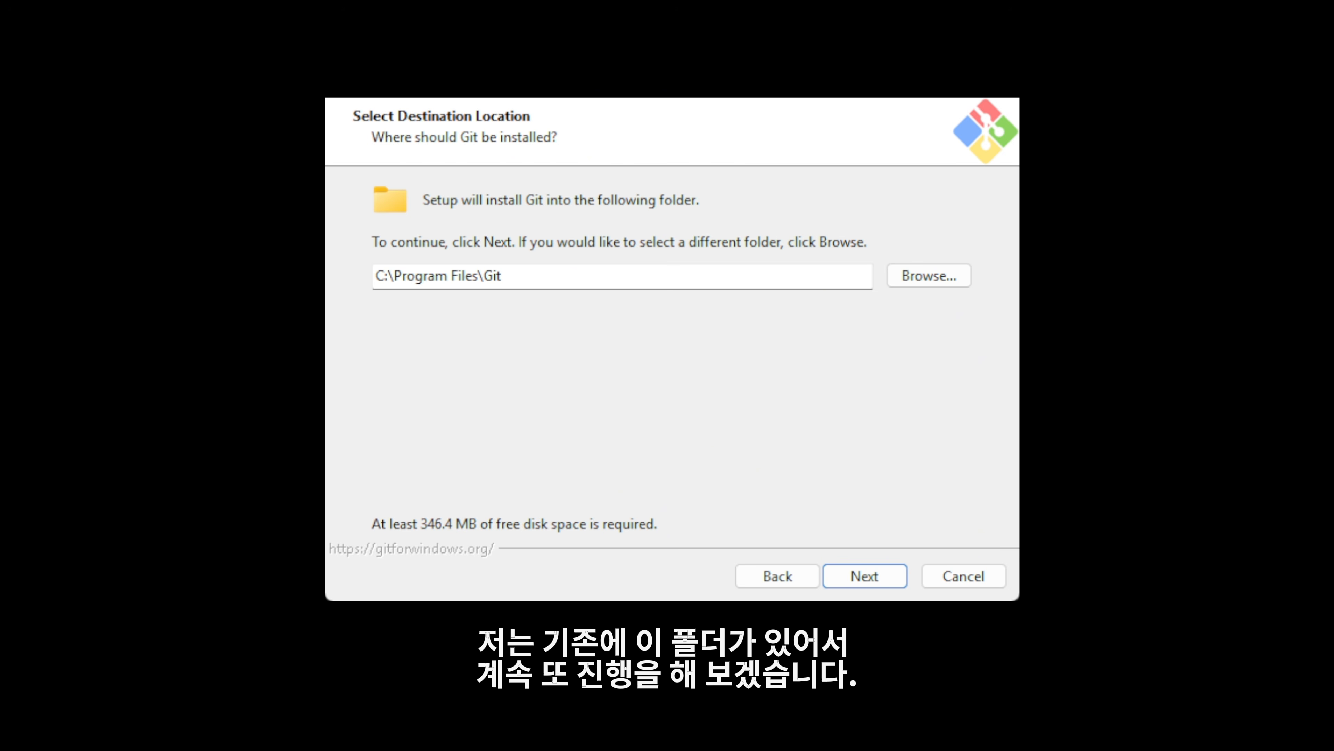
click(872, 576)
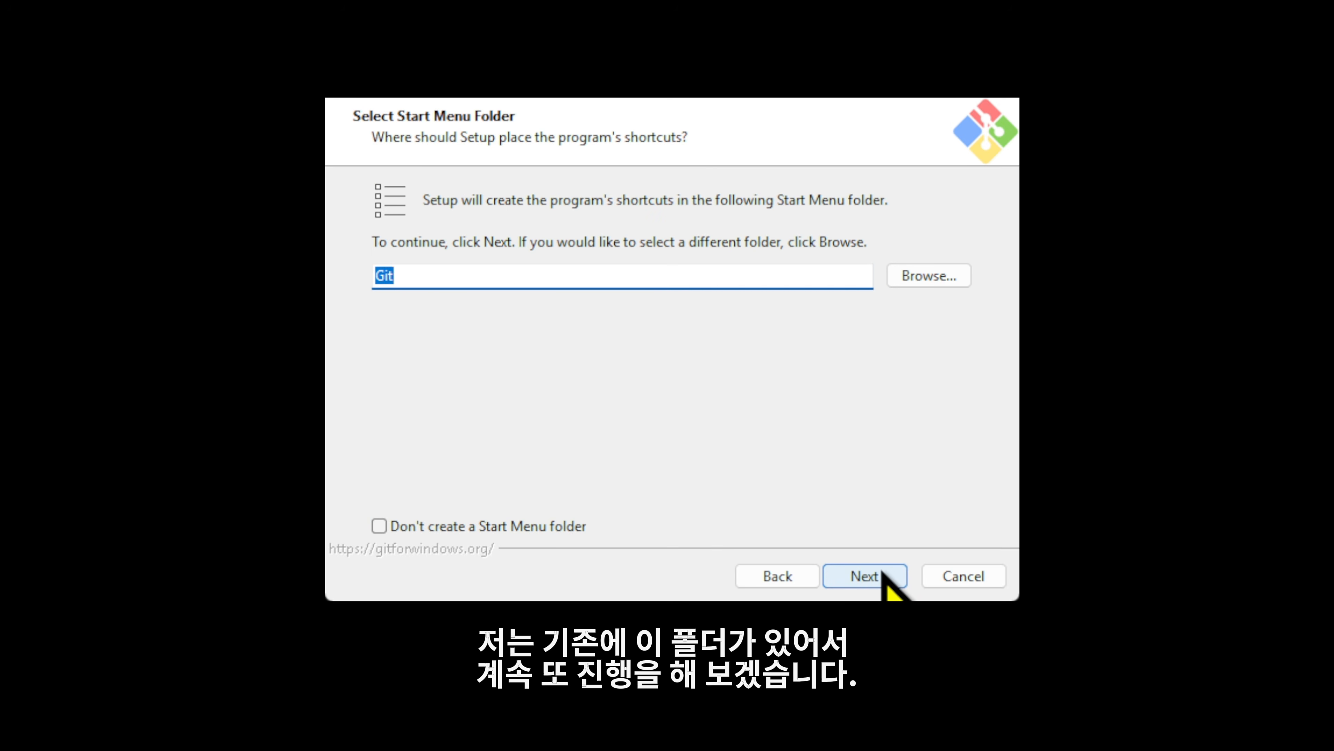
click(872, 576)
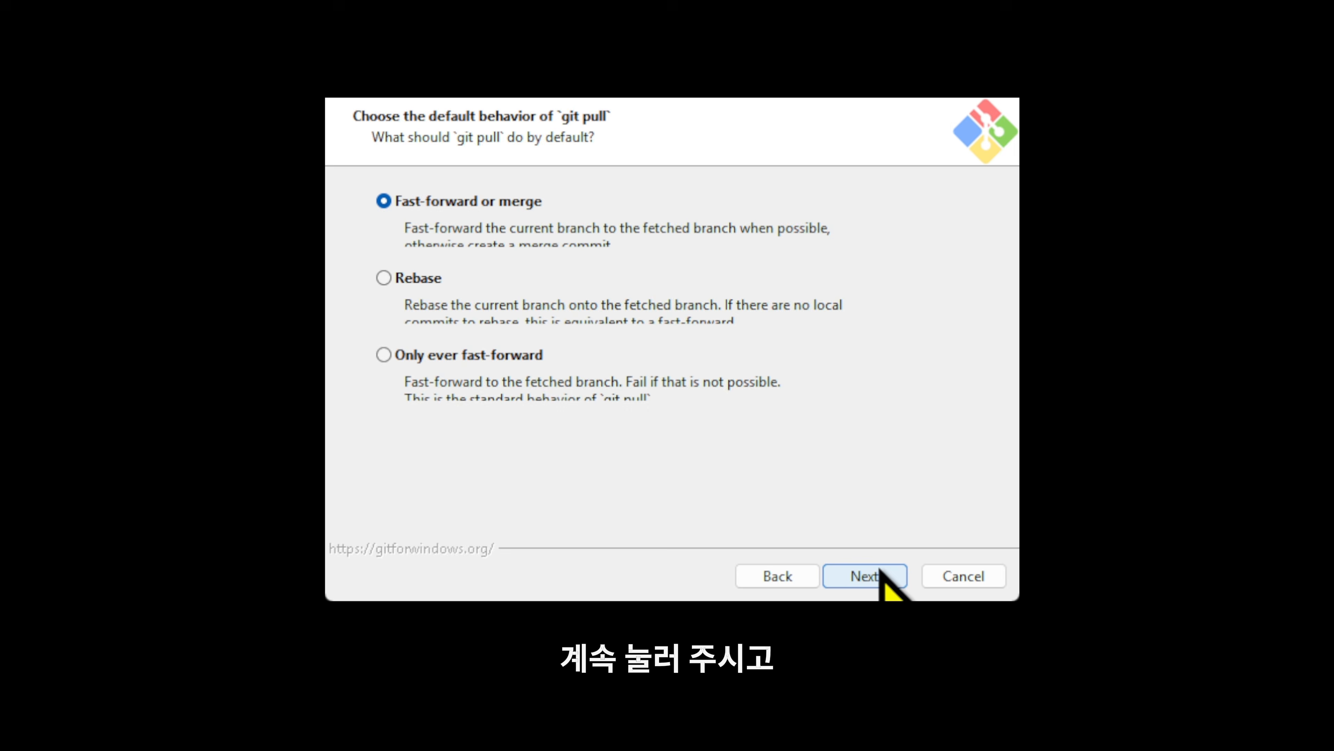
click(872, 576)
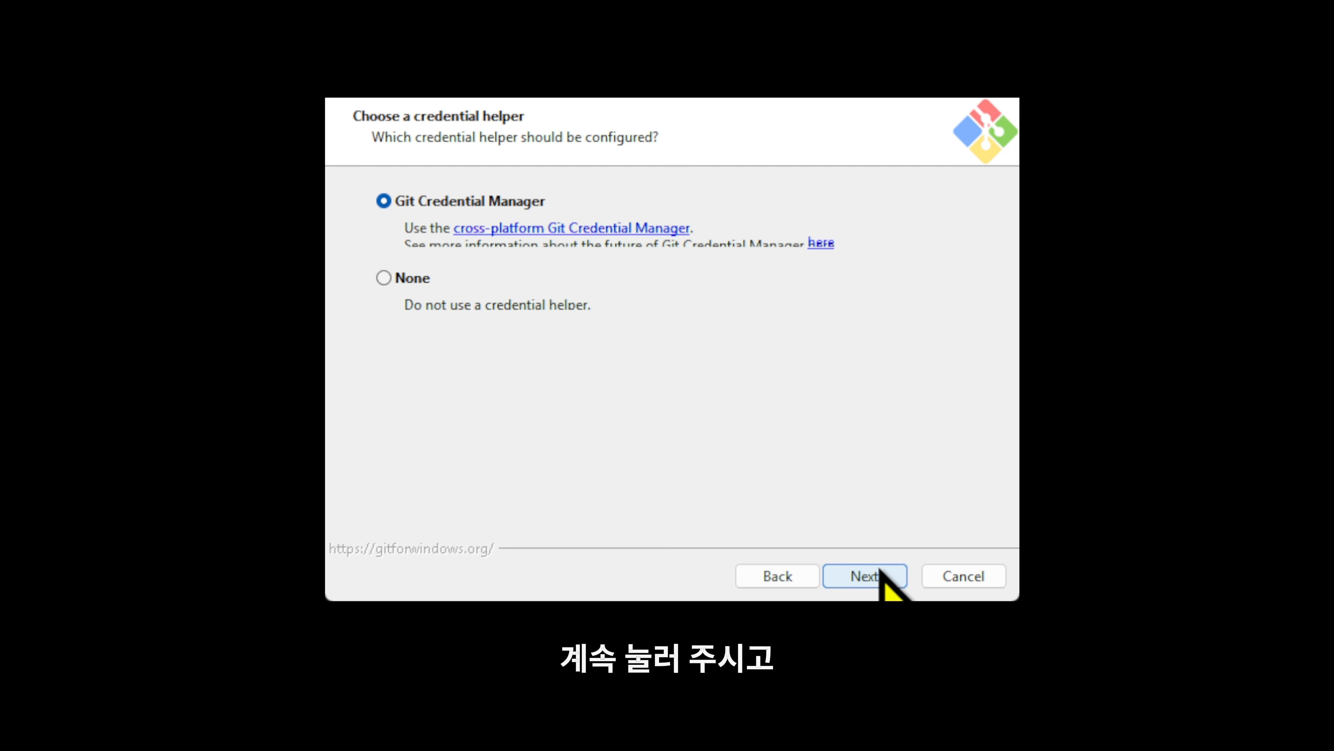
click(879, 575)
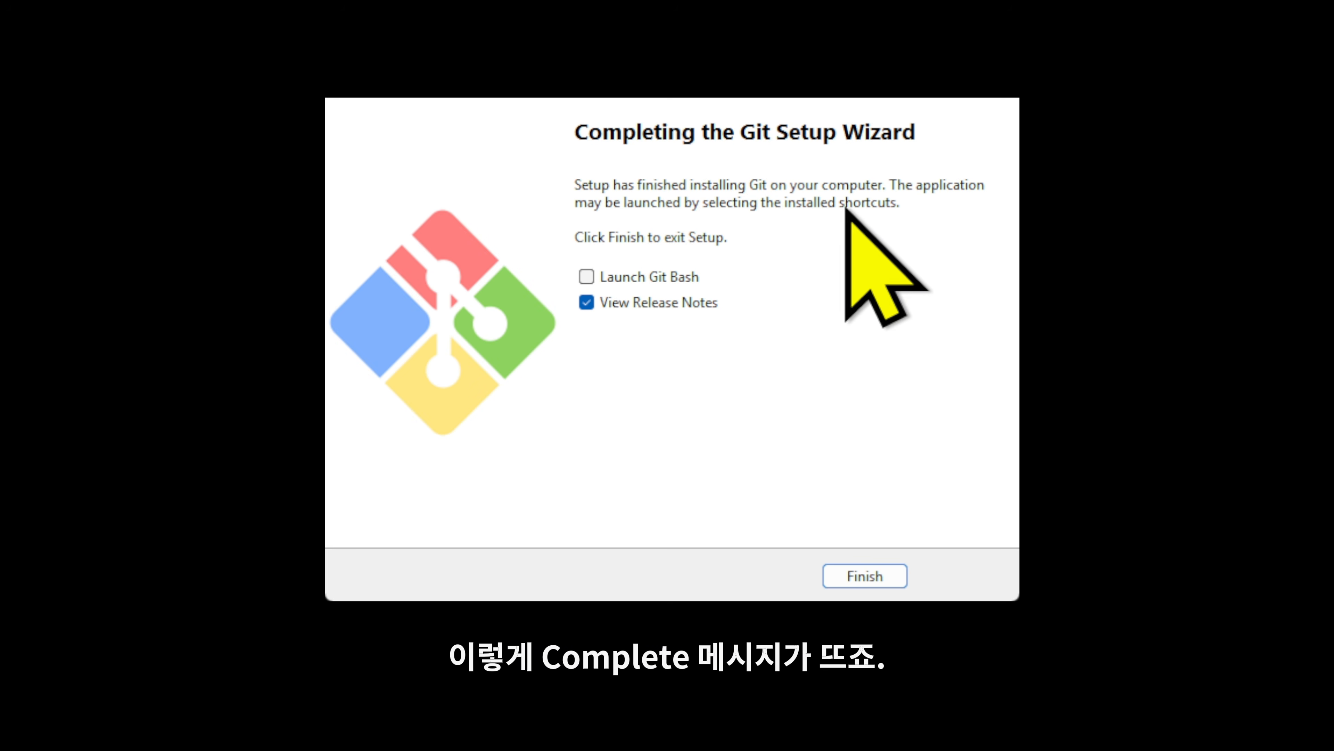
click(625, 304)
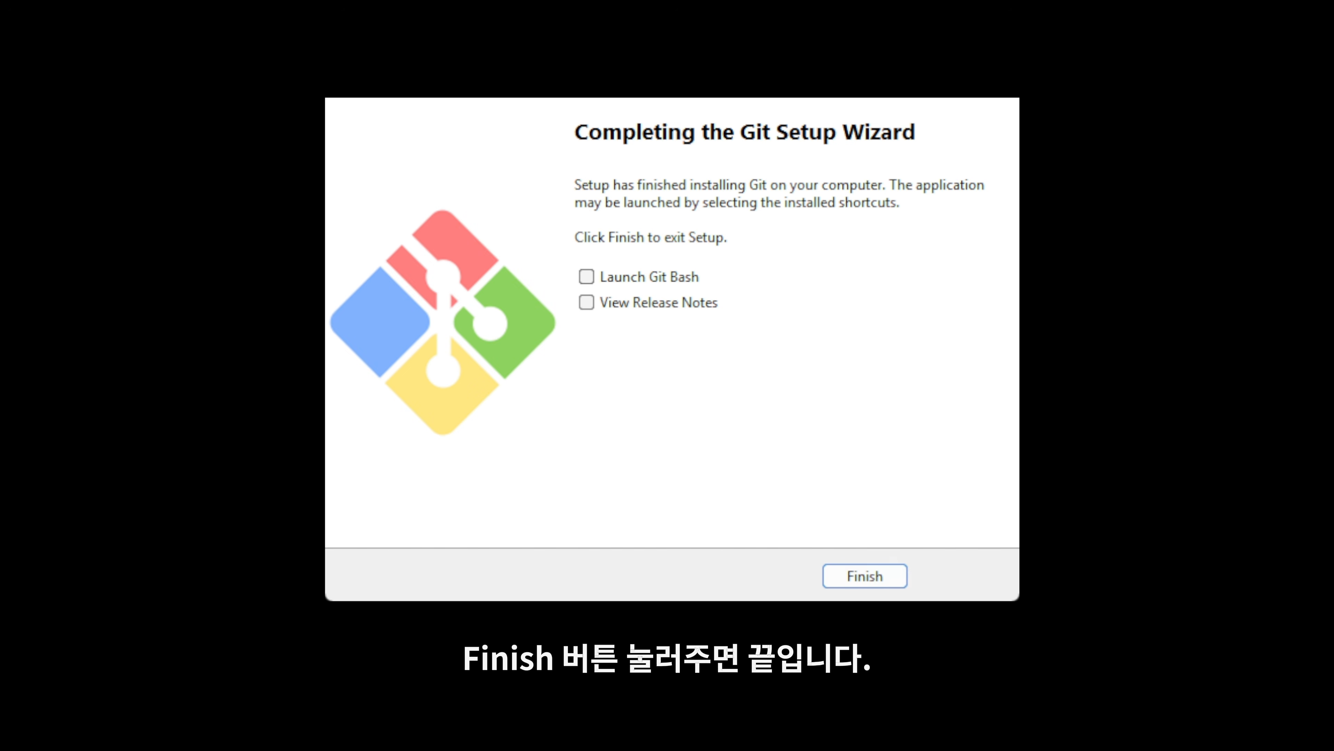
click(877, 574)
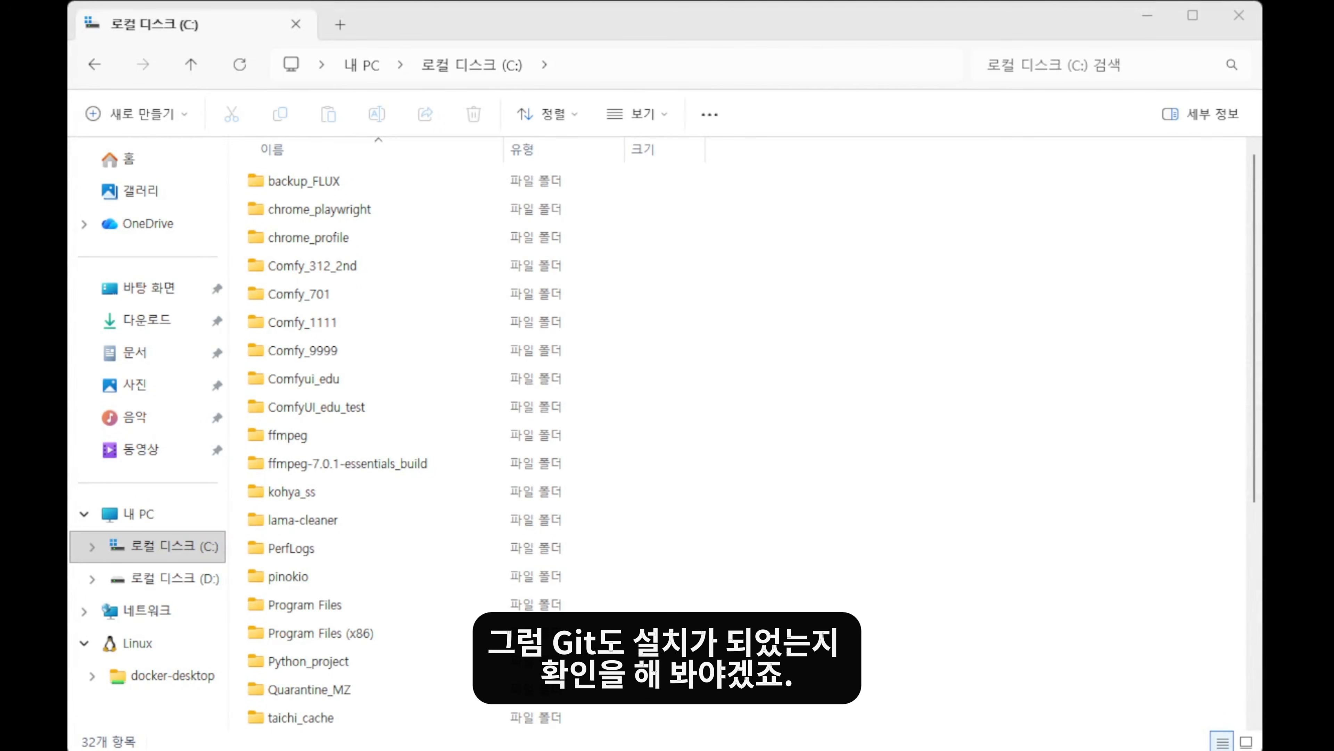
- Open the ComfyUI_edu_test folder on the C: drive and launch a command prompt (cmd) in it
click(1122, 464)
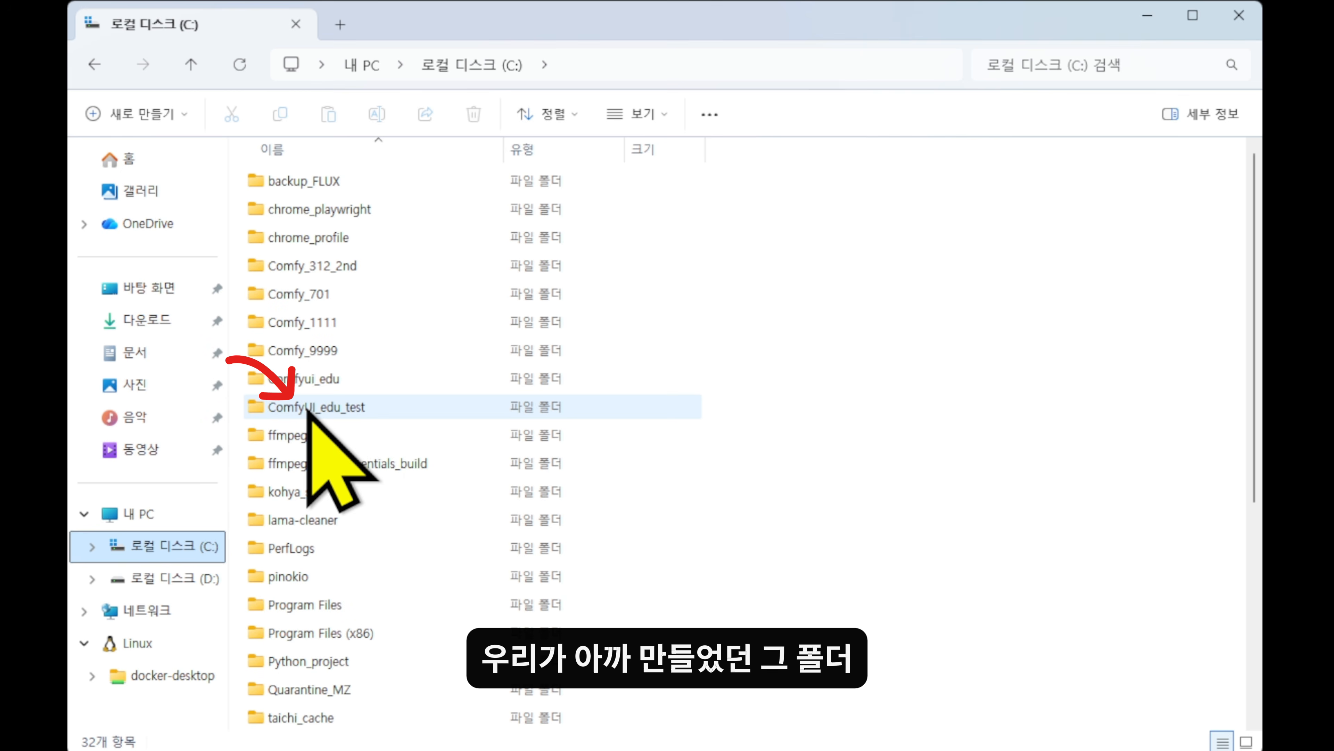
click(353, 416)
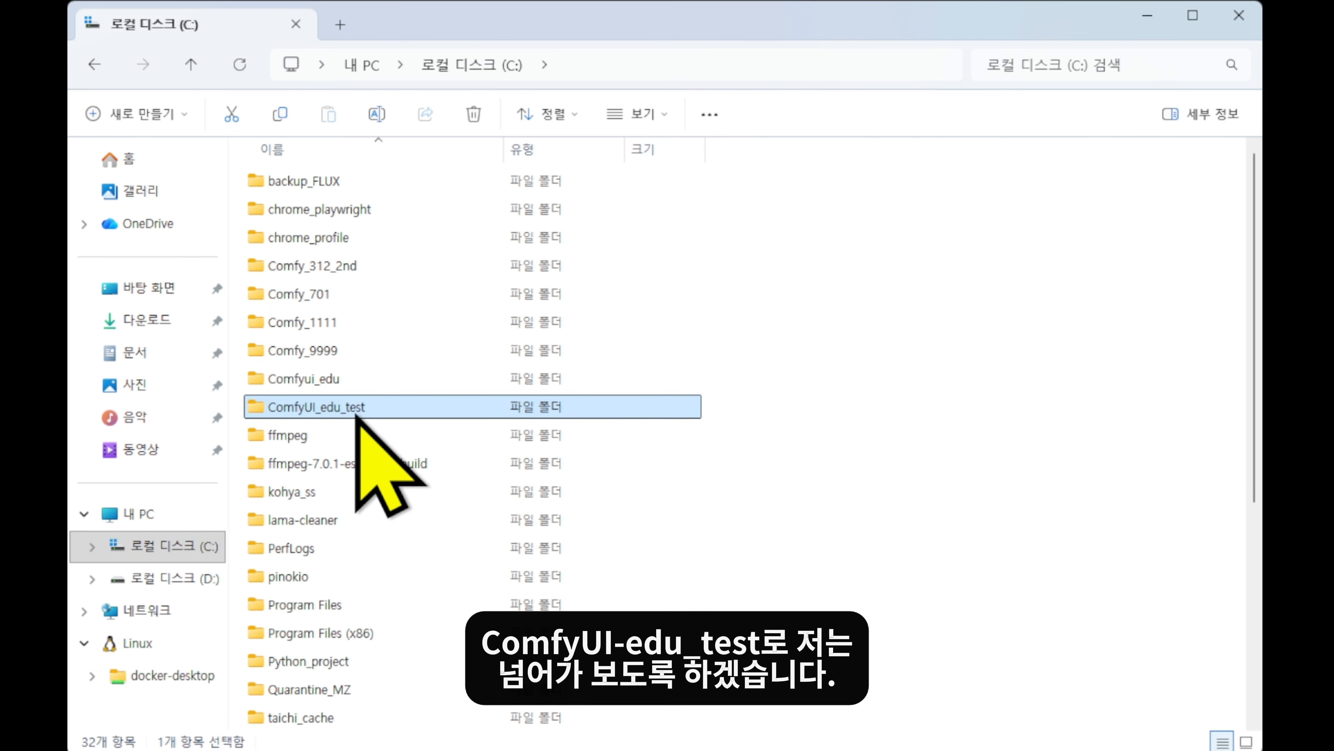
double_click(358, 411)
click(768, 64)
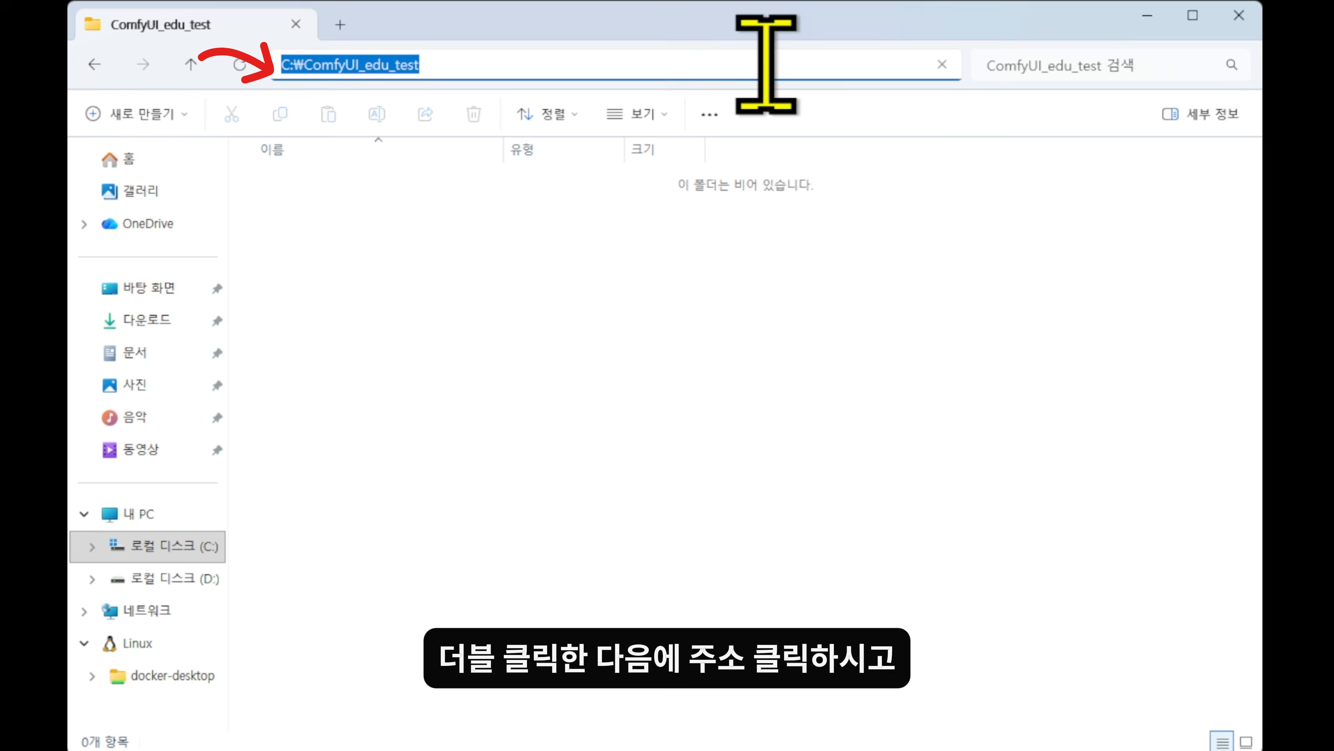
key(BackSpace)
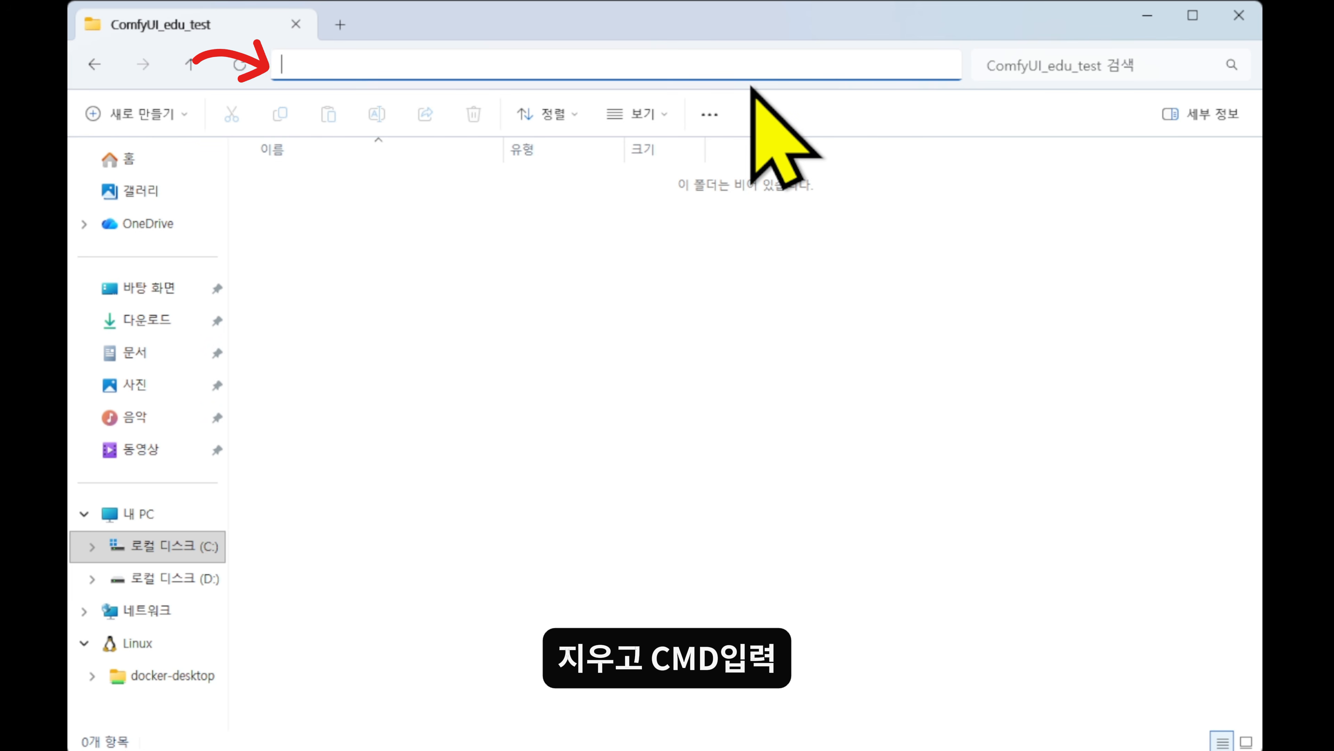
text(cmd)
key(Return)
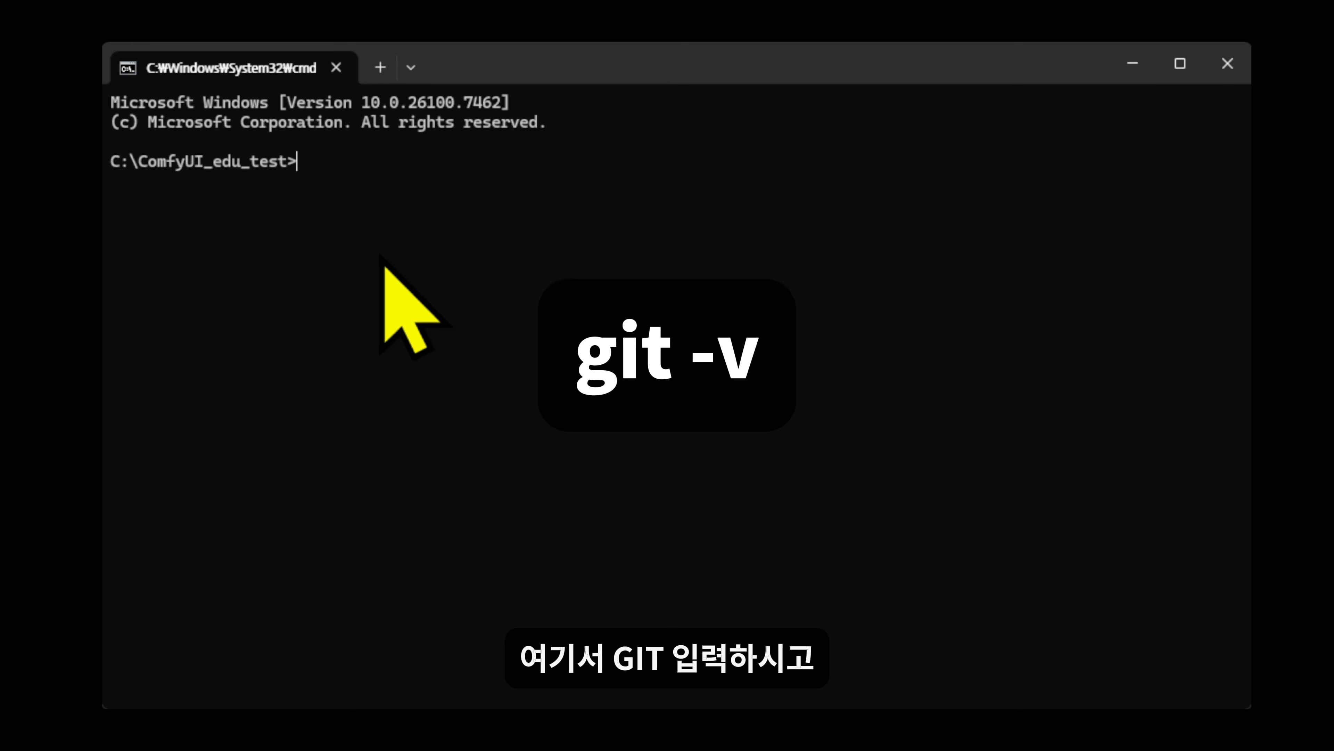
- Check the installed Git version by running git -v, and highlight the version line in the output
text(gi)
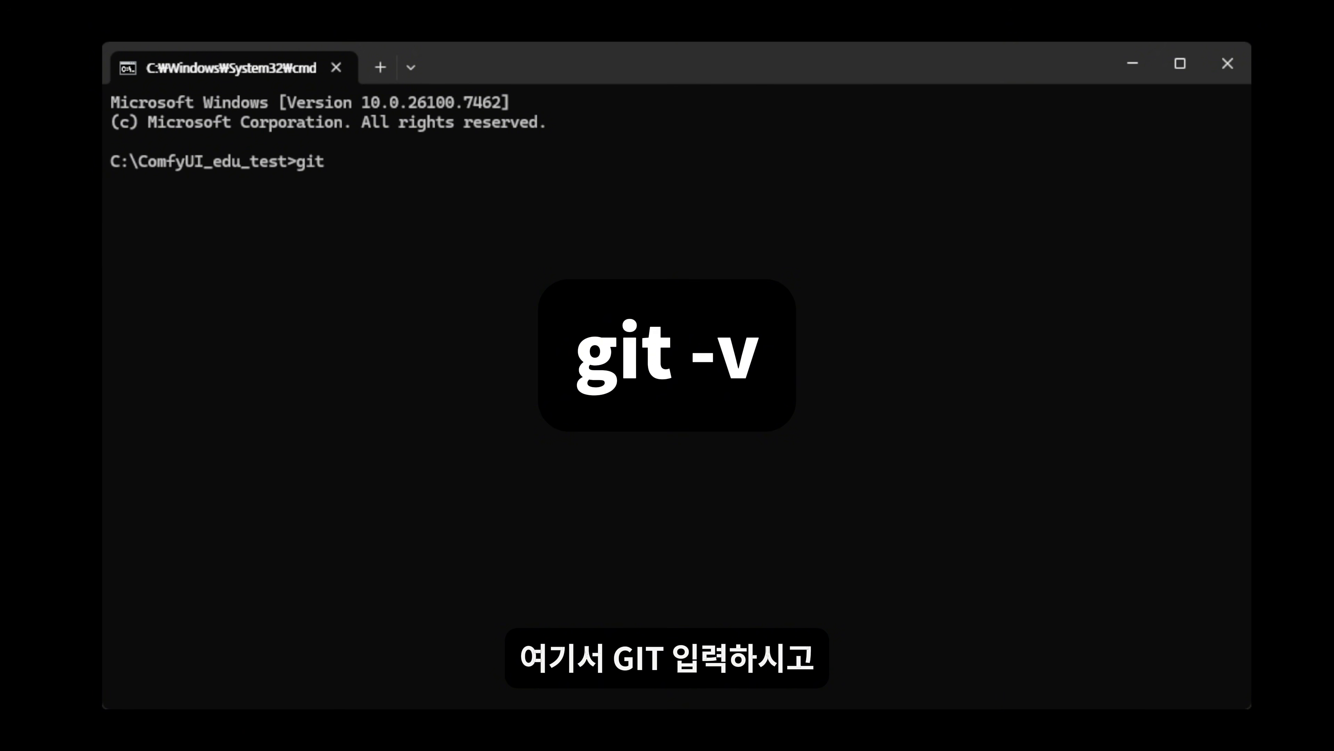
text(t )
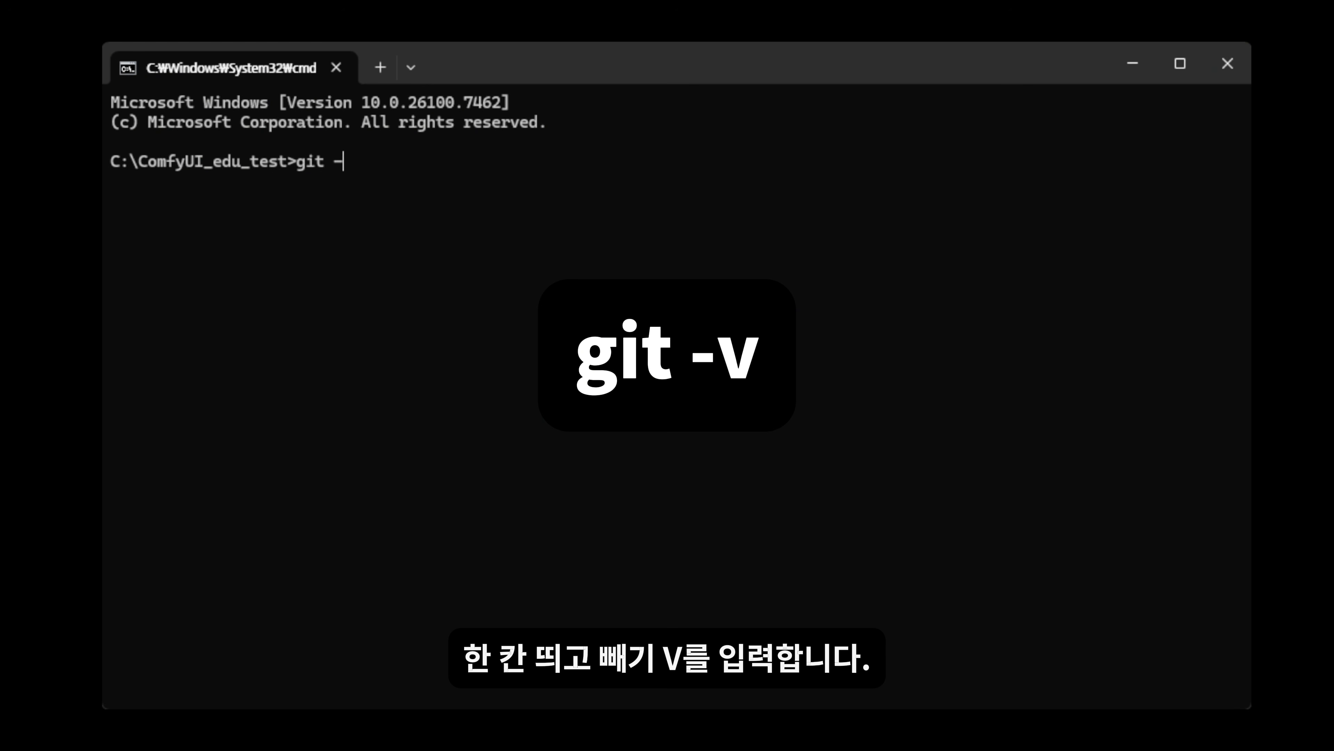
text(-v)
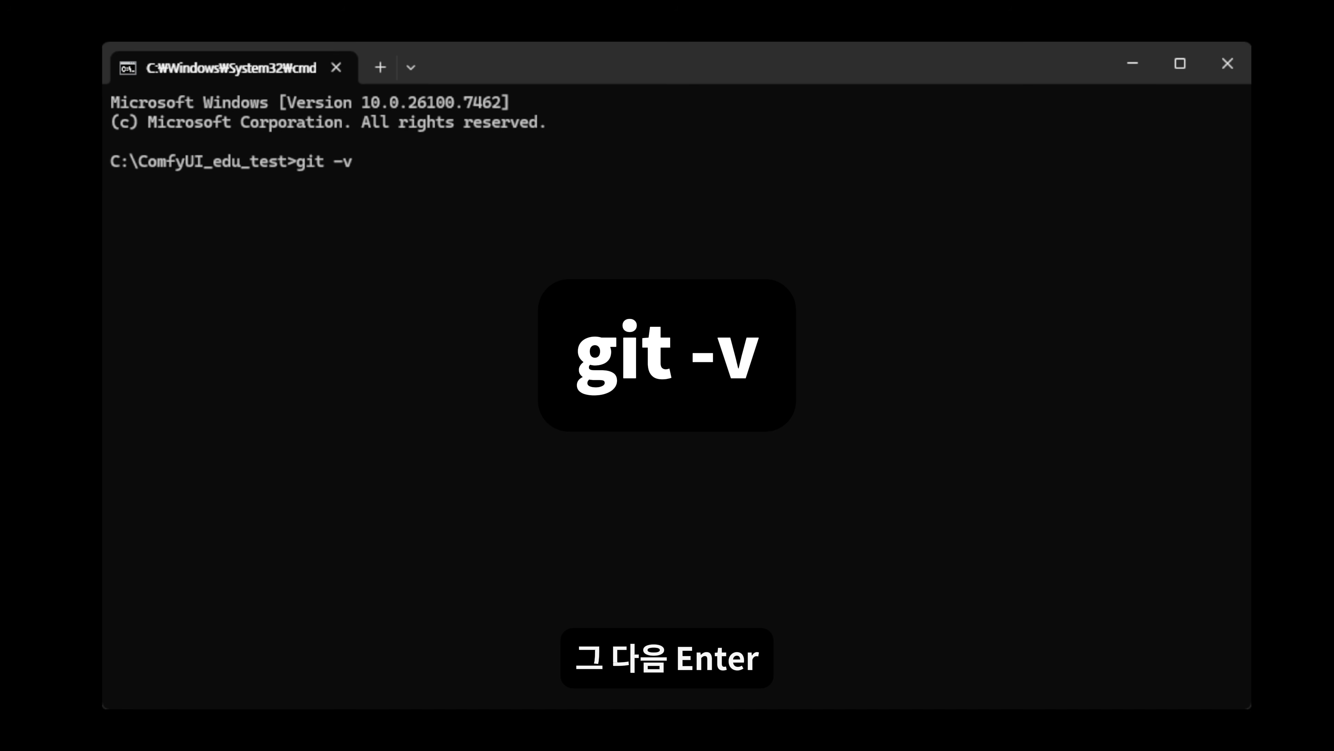
key(Return)
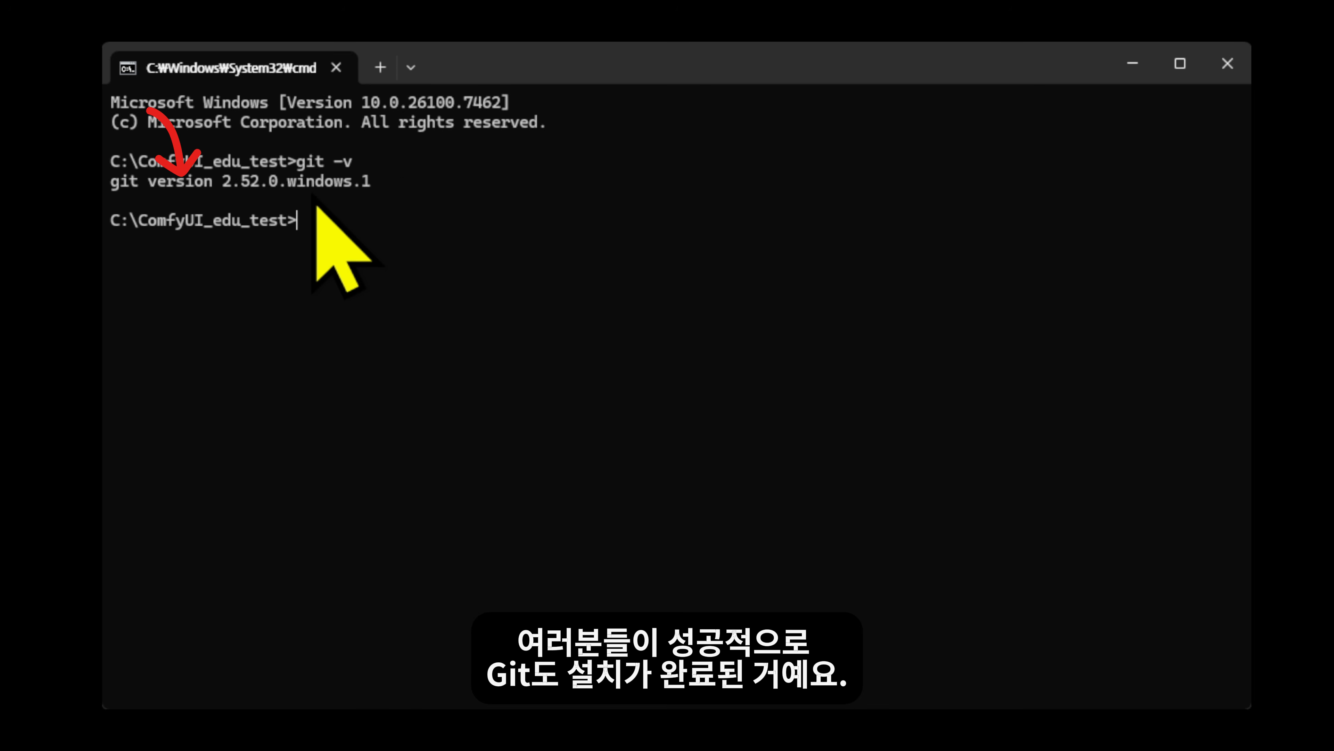
drag(410, 183, 112, 187)
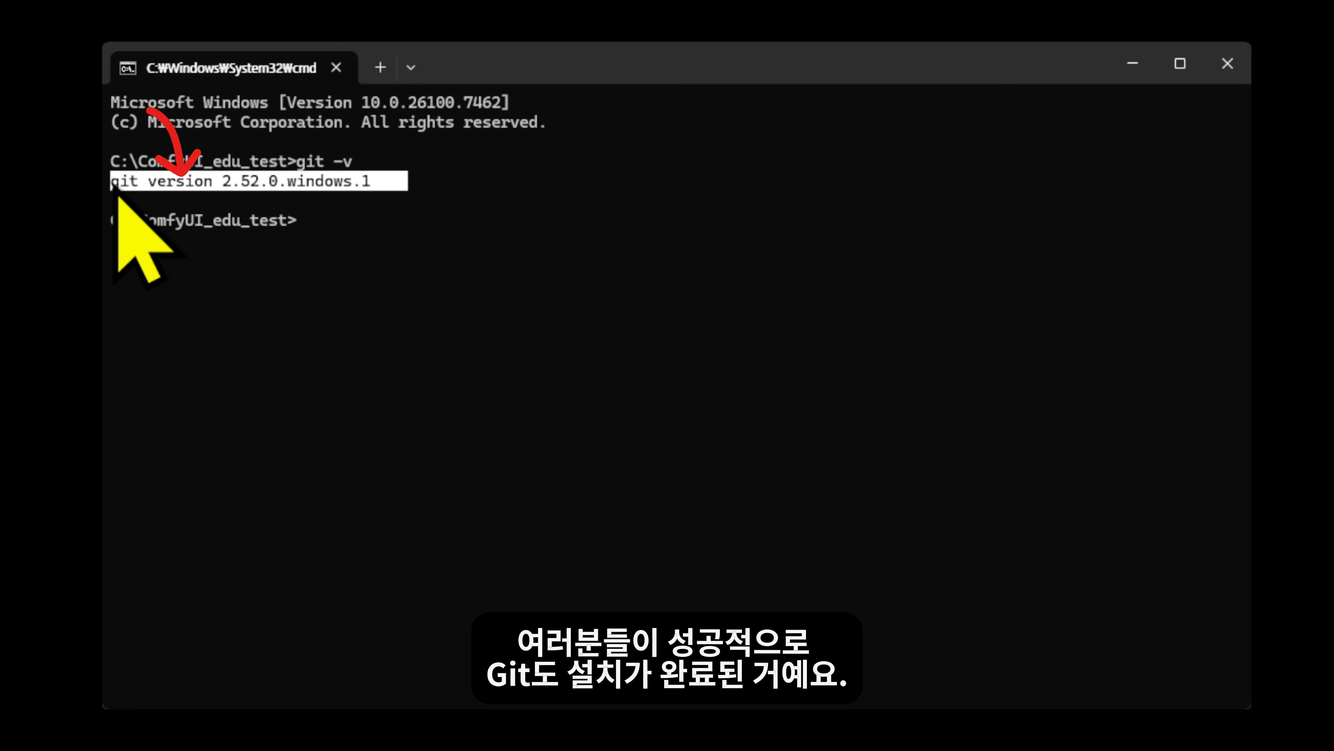
click(354, 204)
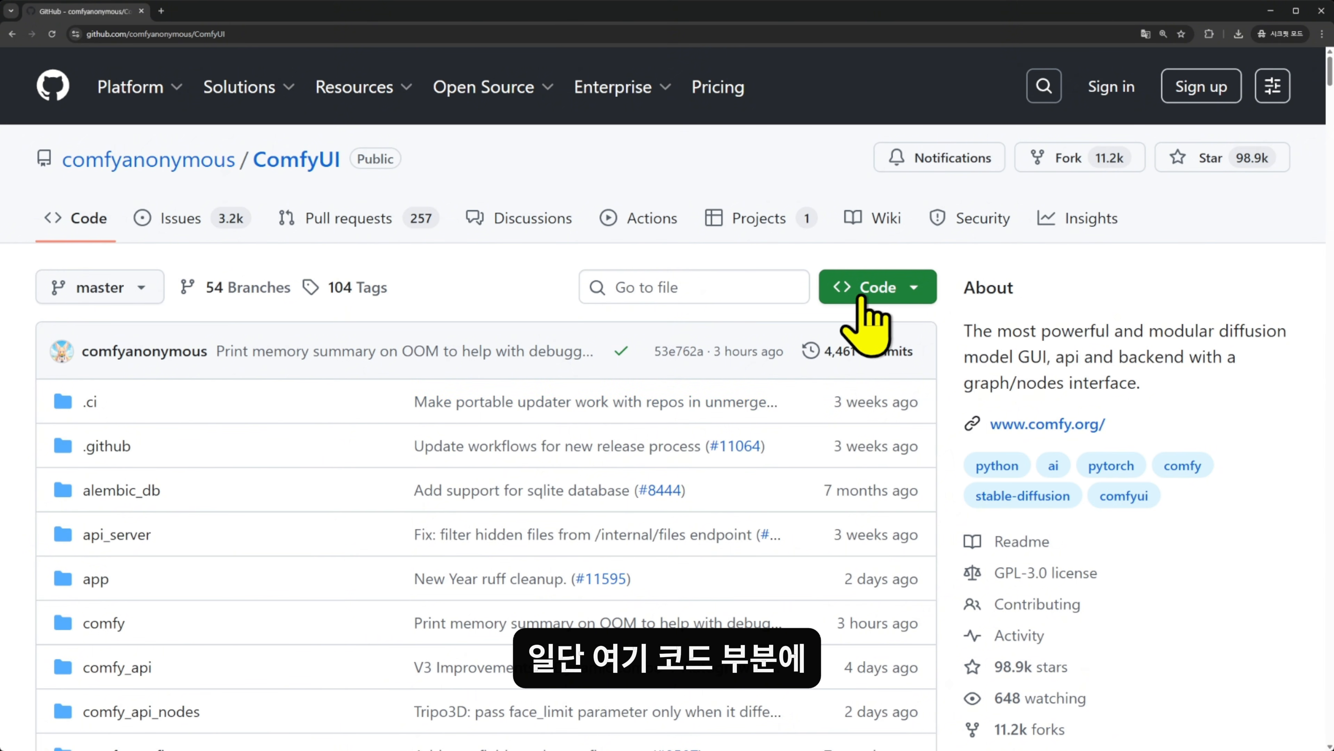
- Copy the clone URL of the comfyanonymous/ComfyUI repository from GitHub, and launch a command prompt in the C:\ComfyUI_edu_test folder
click(915, 286)
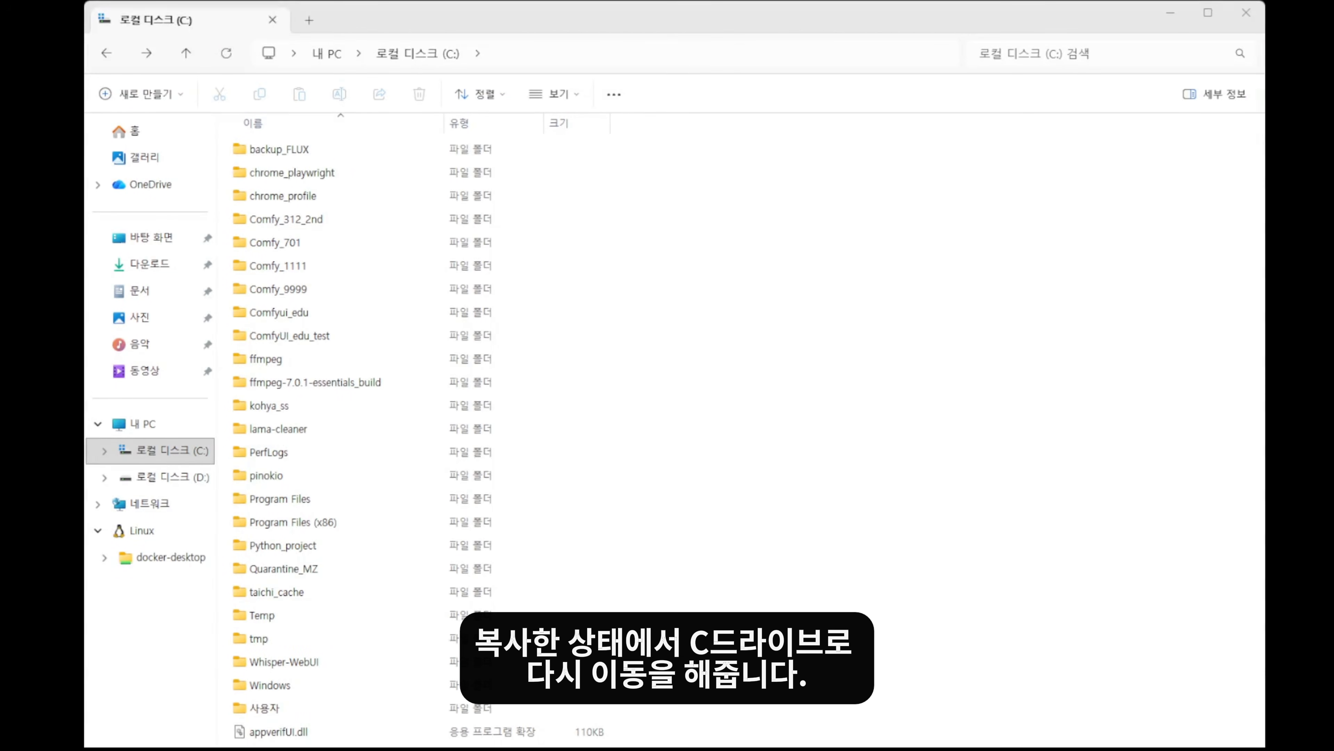
click(911, 269)
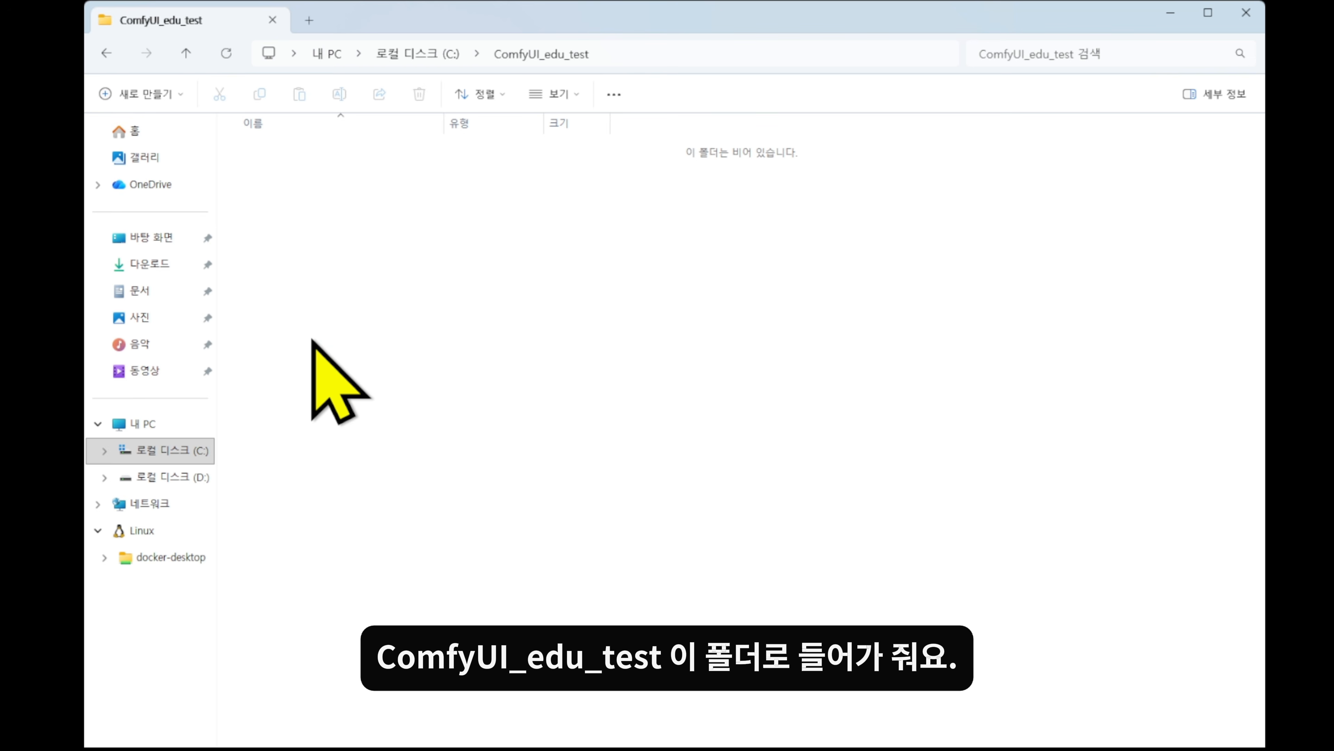
click(693, 52)
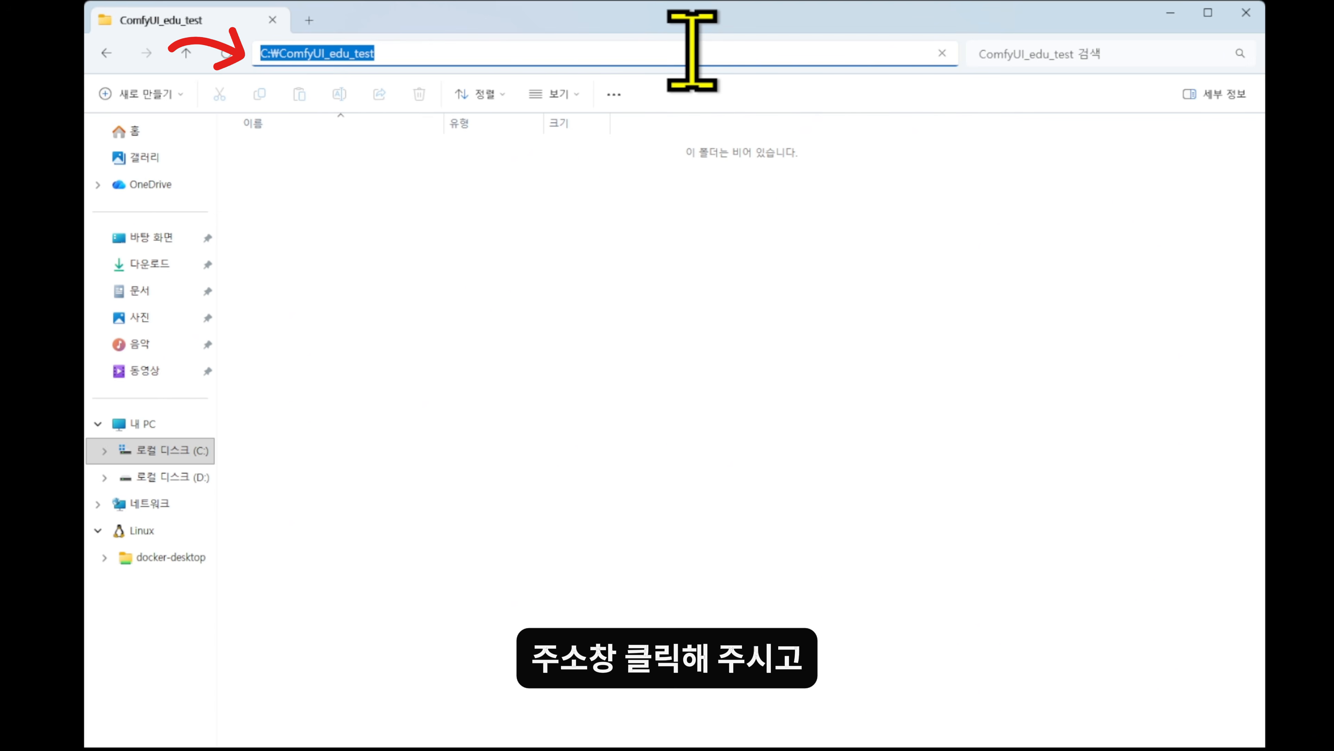
text(ㅊ)
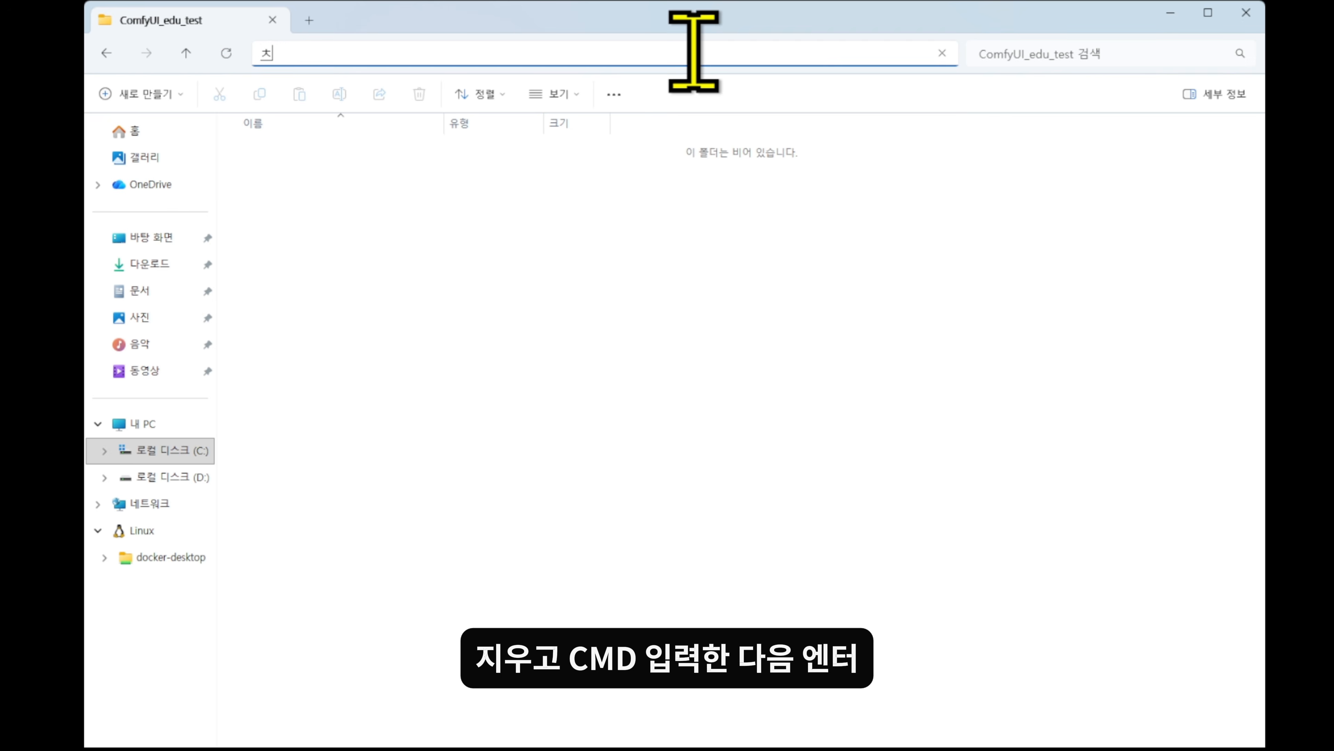
key(BackSpace)
text(cmd)
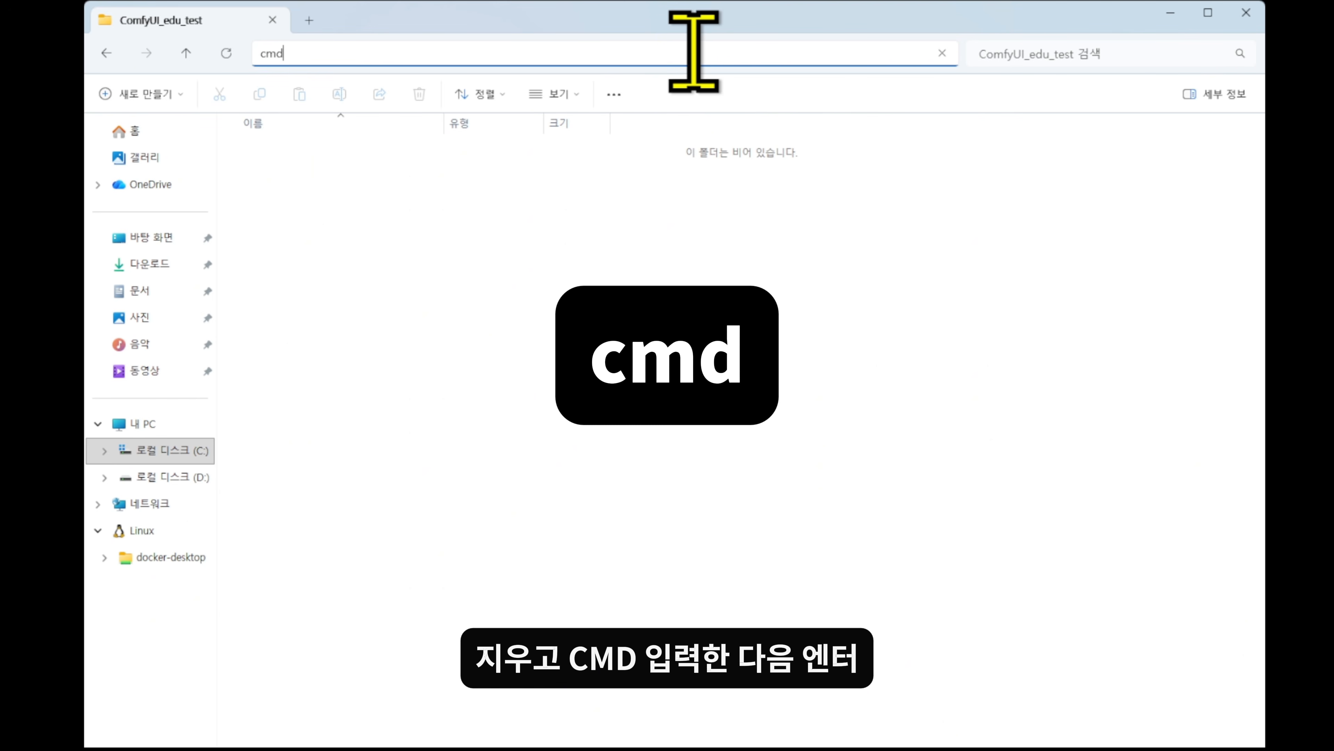
key(Return)
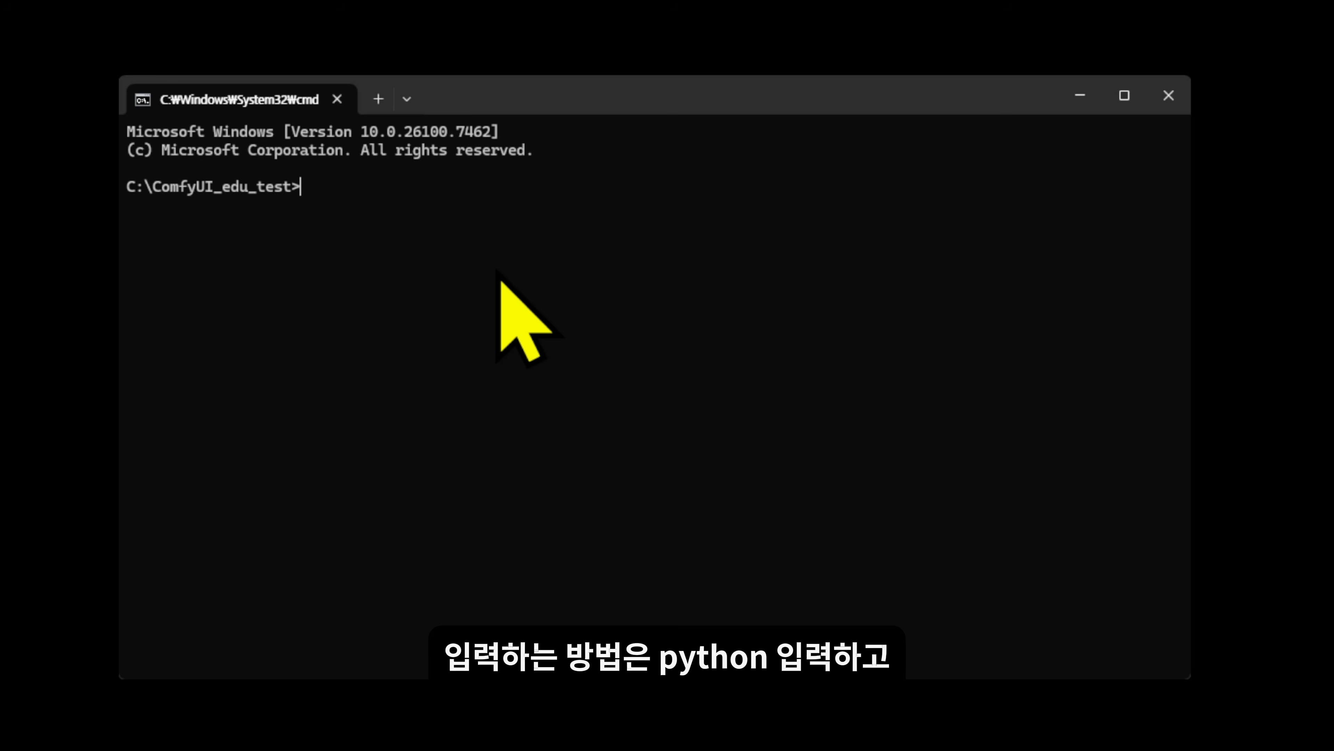
- Create a Python virtual environment named venv in the ComfyUI_edu_test folder by running python -m venv venv
text(python)
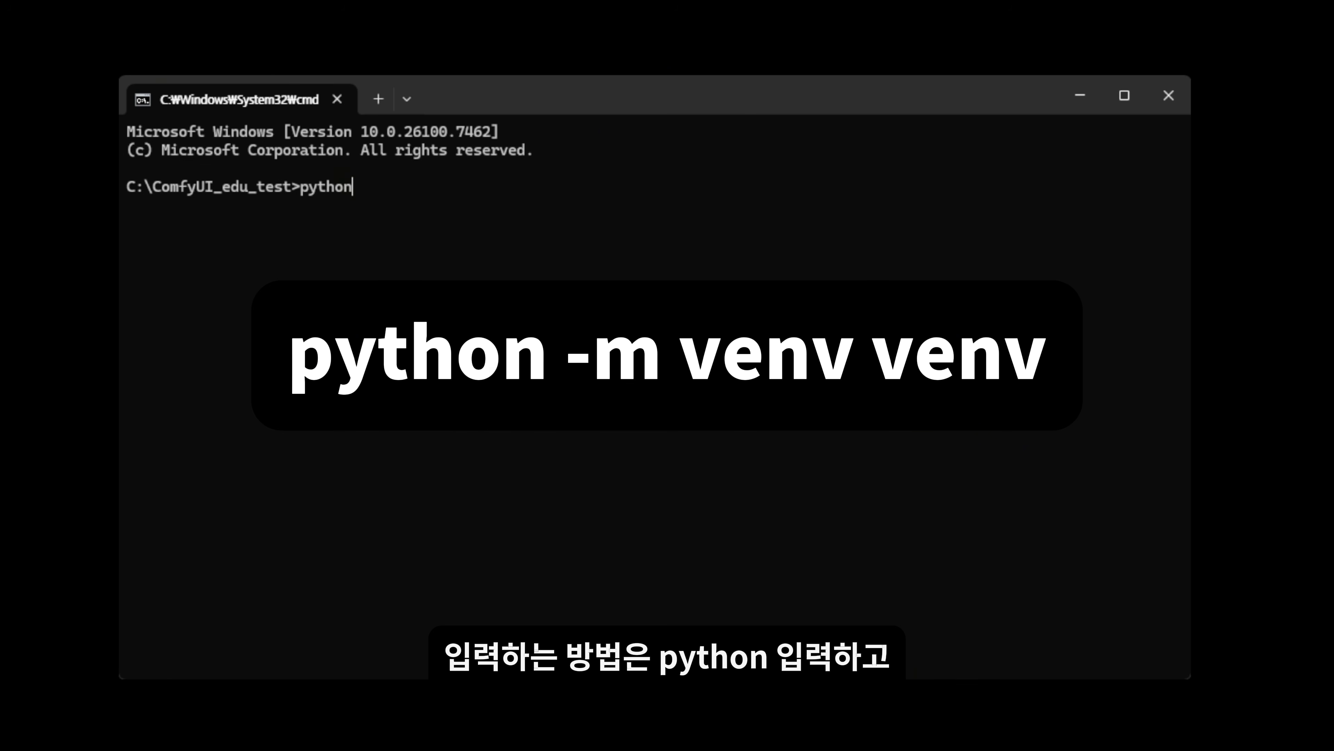
text( -)
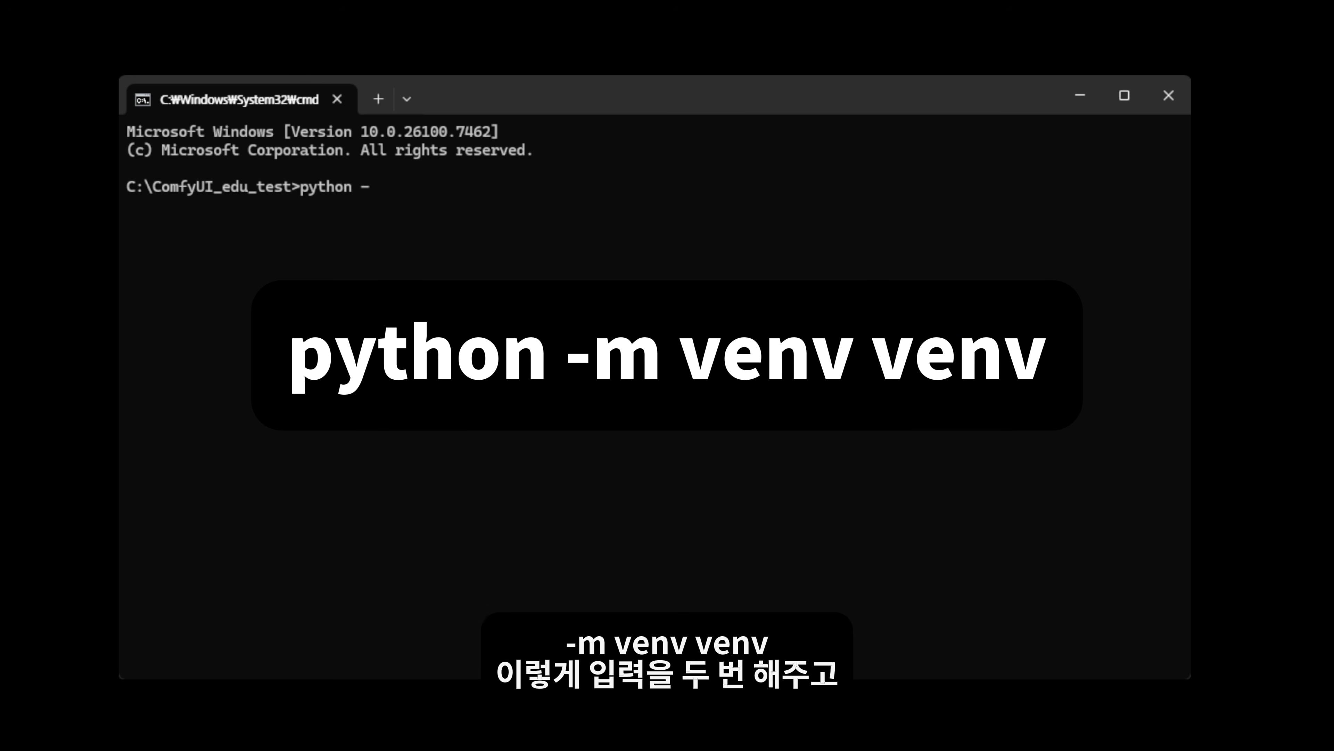
text(m venv venv)
key(Return)
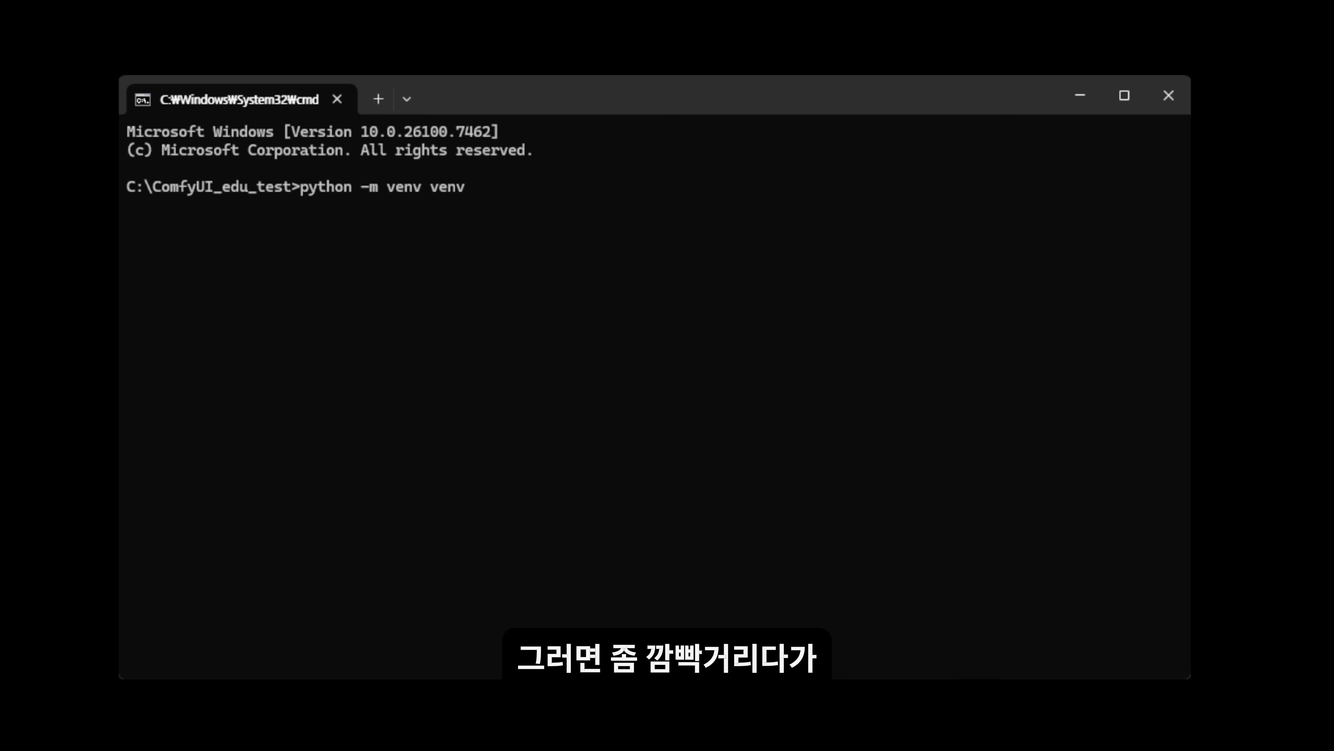
key(Return)
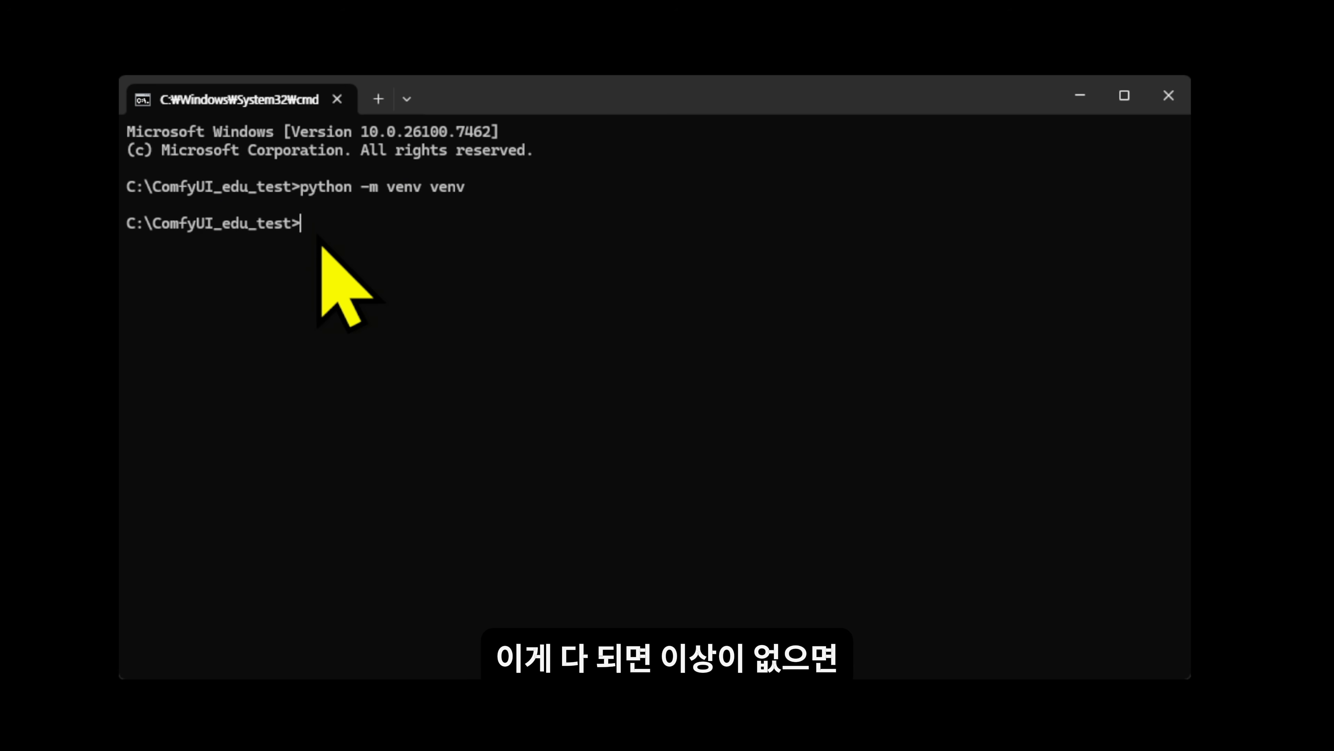
text(fffffff)
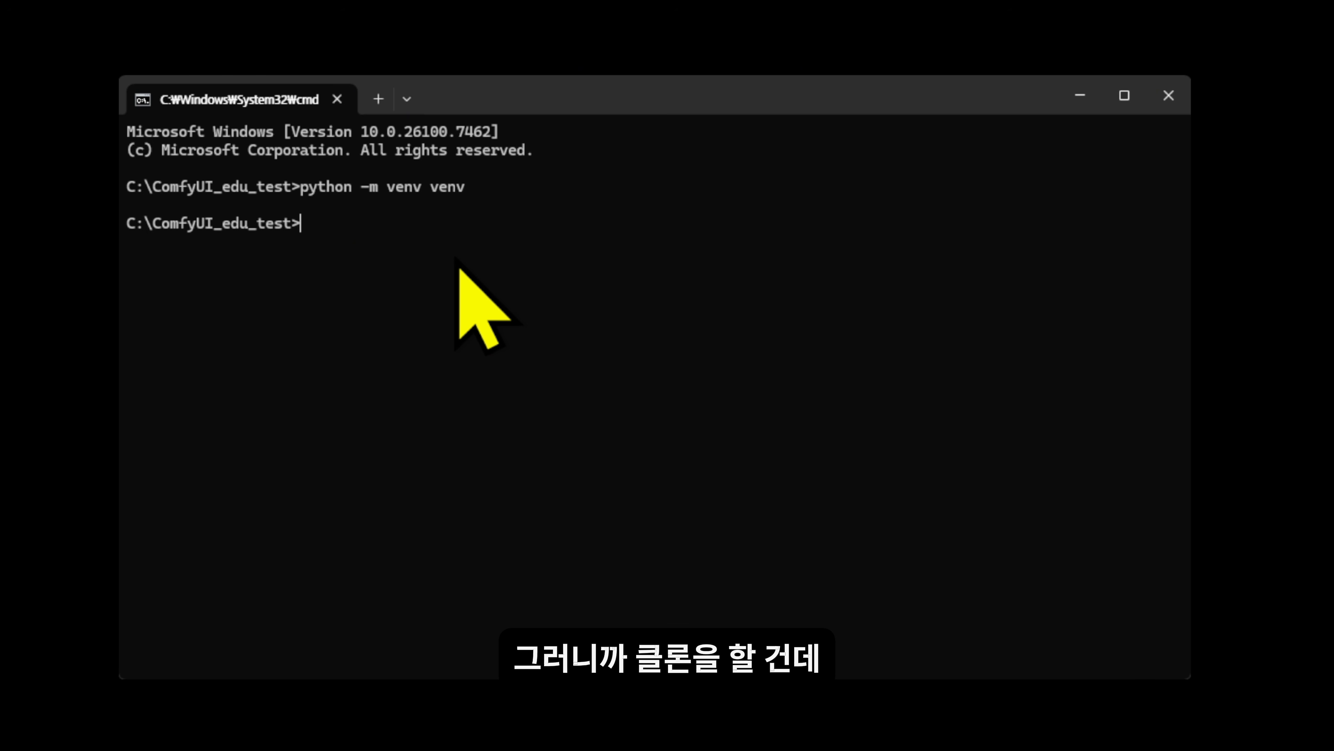
text(git clone)
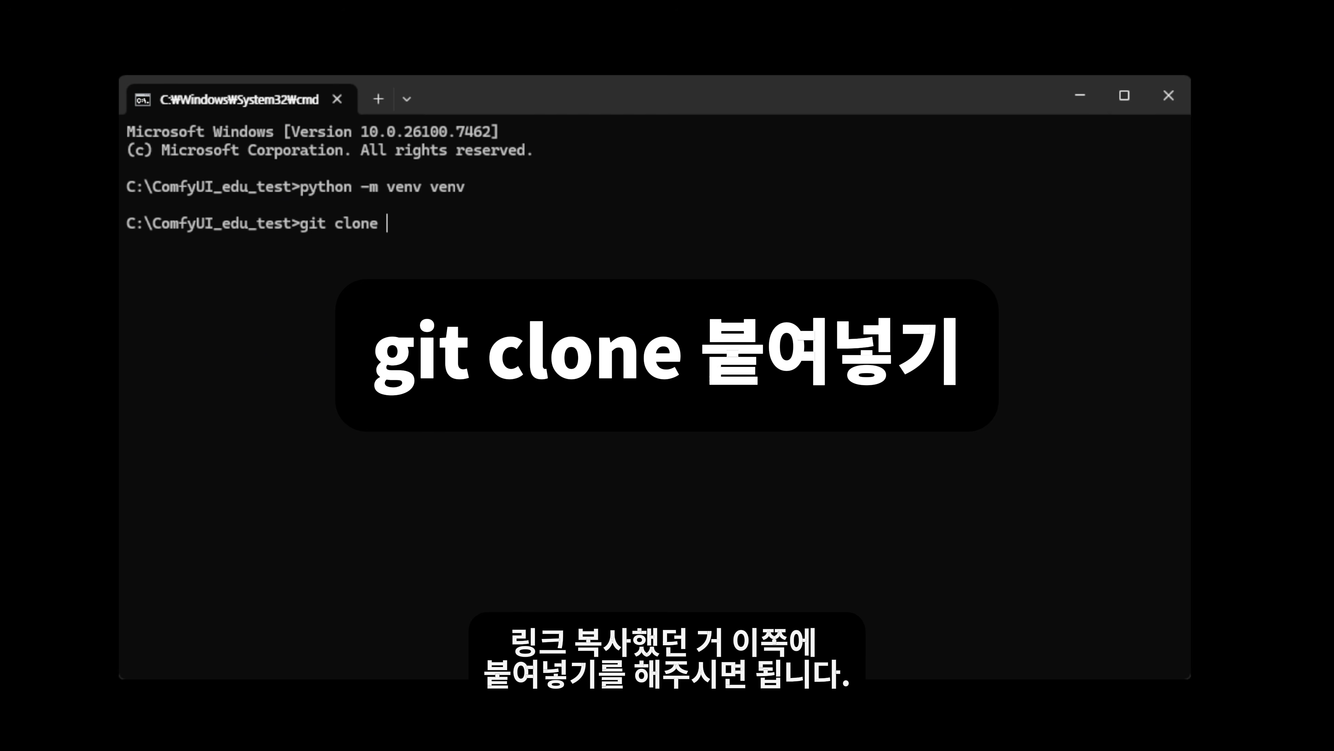
text(https://github.com/comfyanonymous/ComfyUI.git)
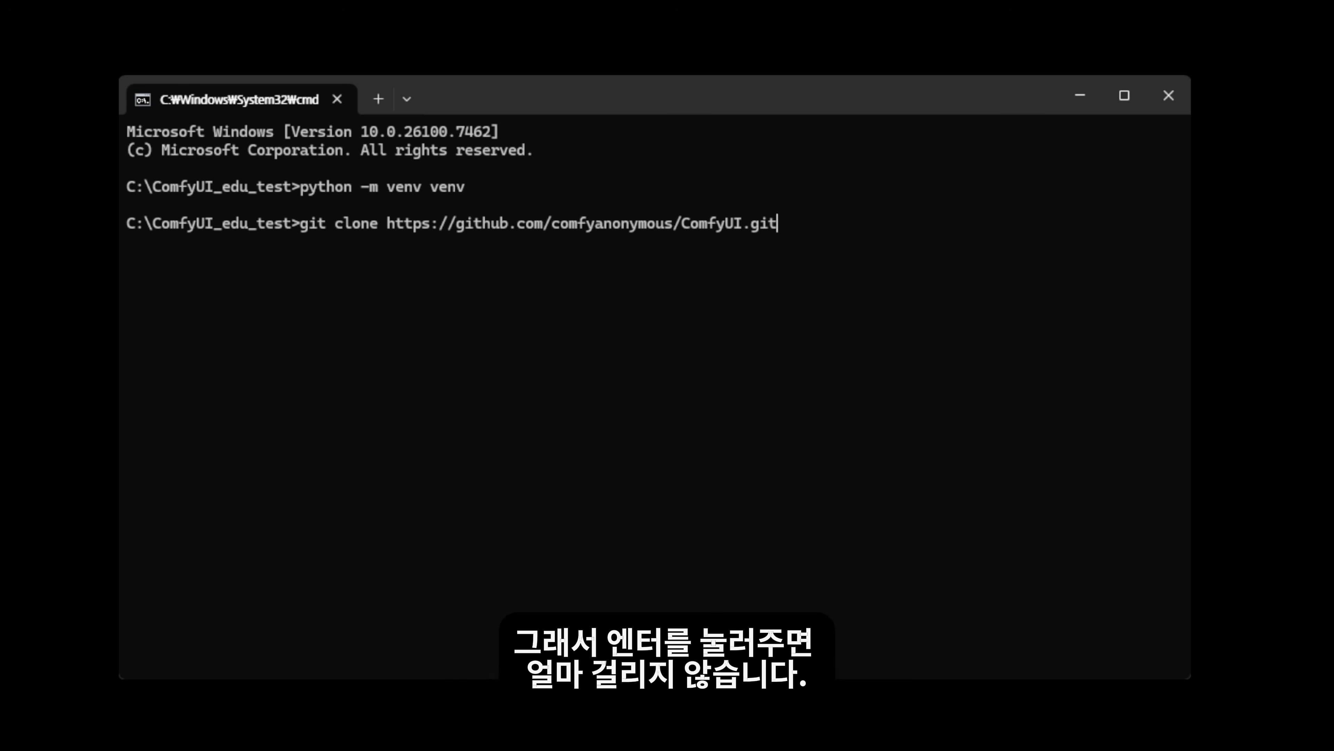
key(Return)
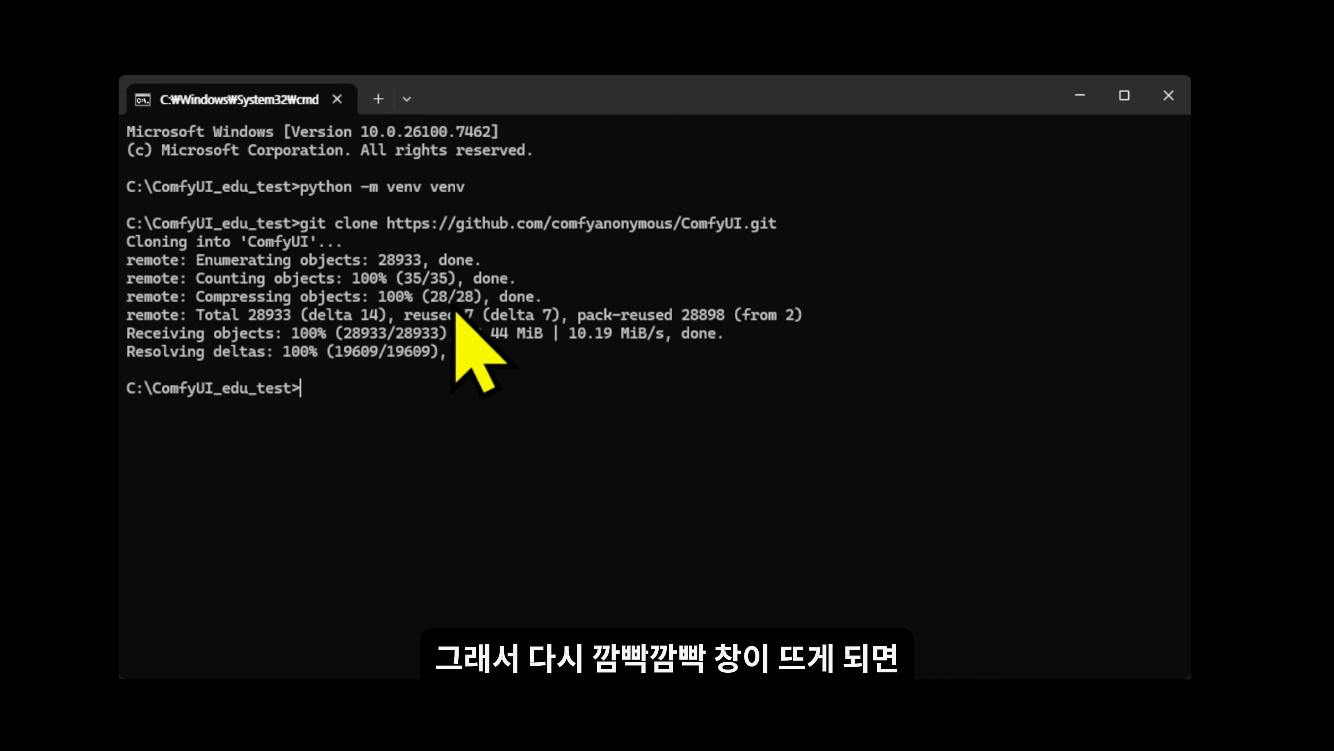
text(d)
text(dddd)
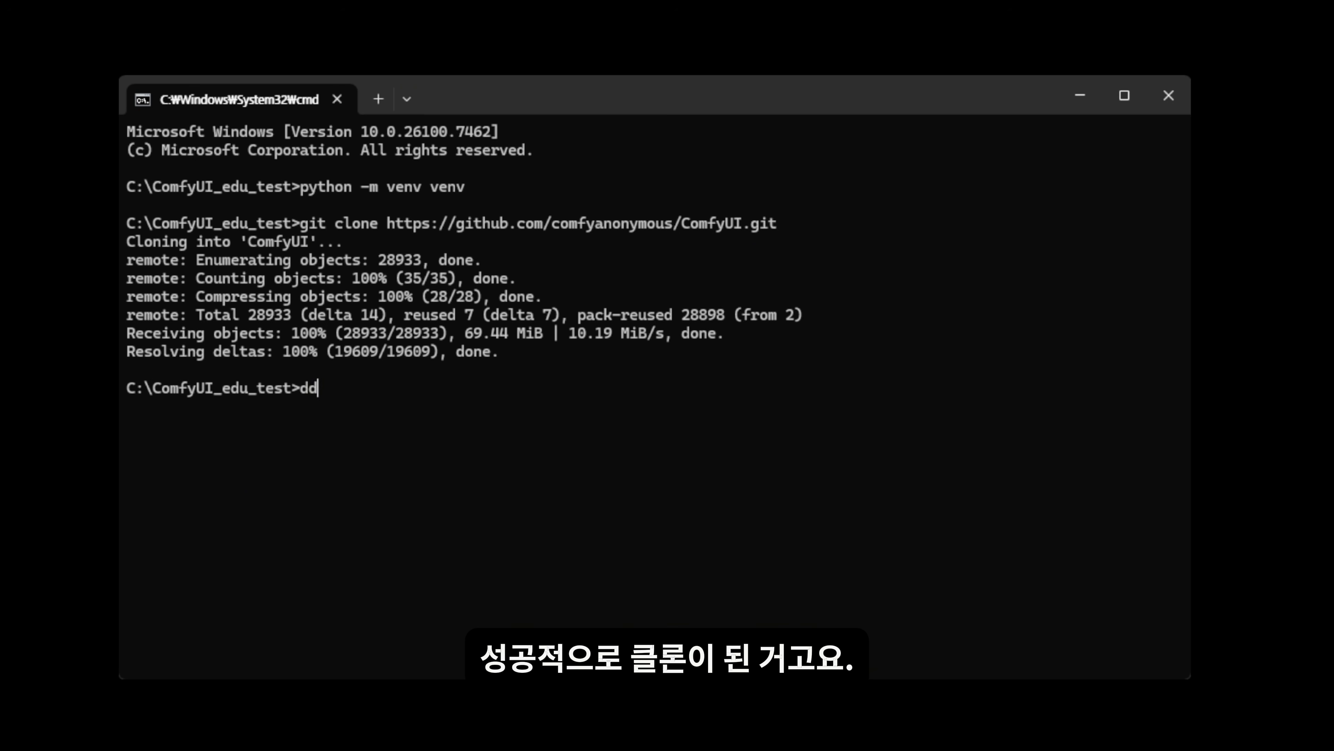
- Clear the stray characters typed at the command prompt, and check the cloned ComfyUI folder inside ComfyUI_edu_test
key(BackSpace)
key(BackSpace)
key(BackSpace)
key(BackSpace)
key(BackSpace)
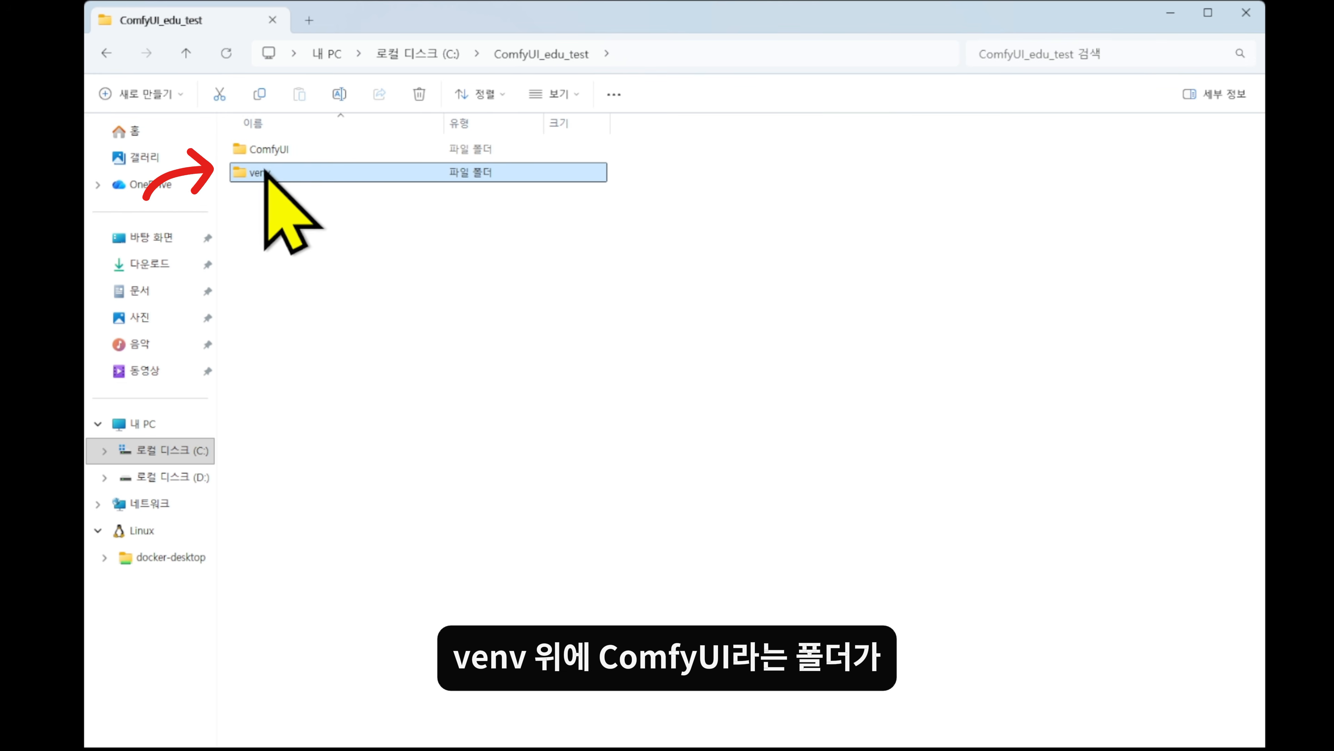
click(272, 153)
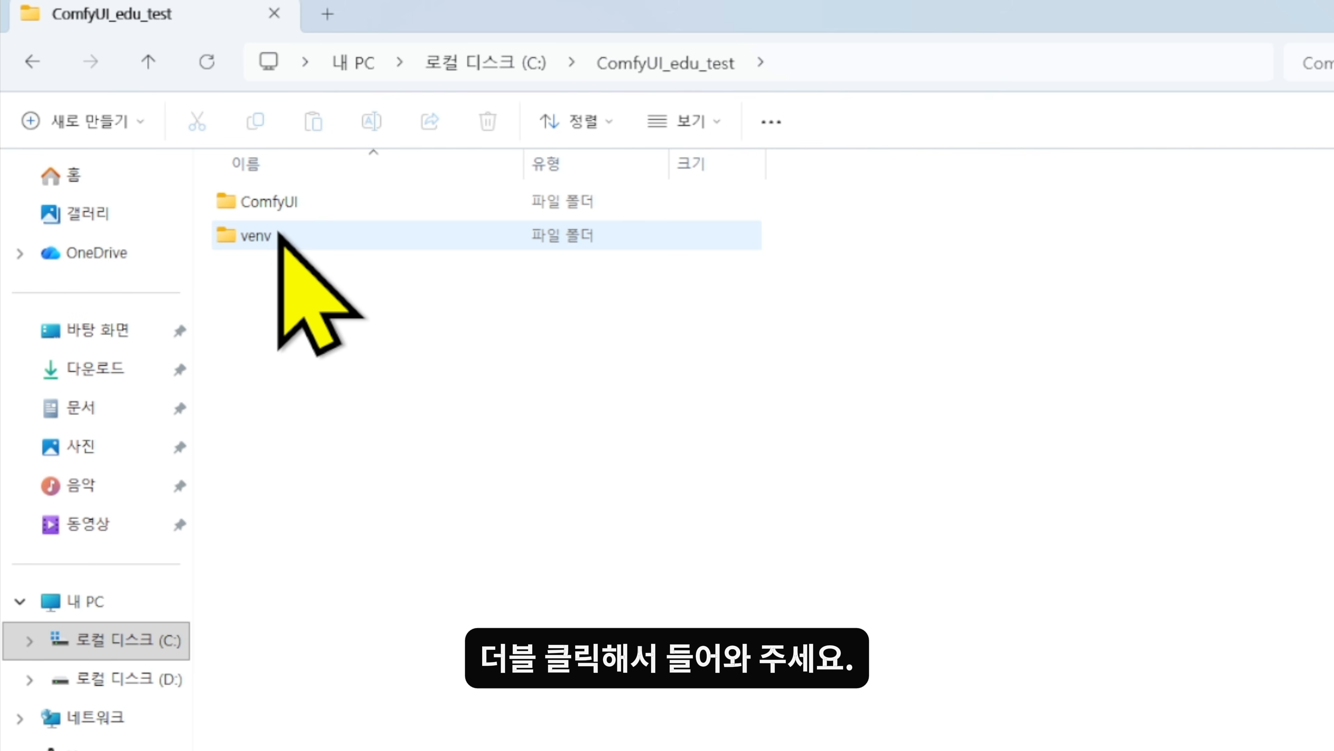
- Open the venv\Scripts folder inside ComfyUI_edu_test and launch a command prompt there with cmd
double_click(279, 235)
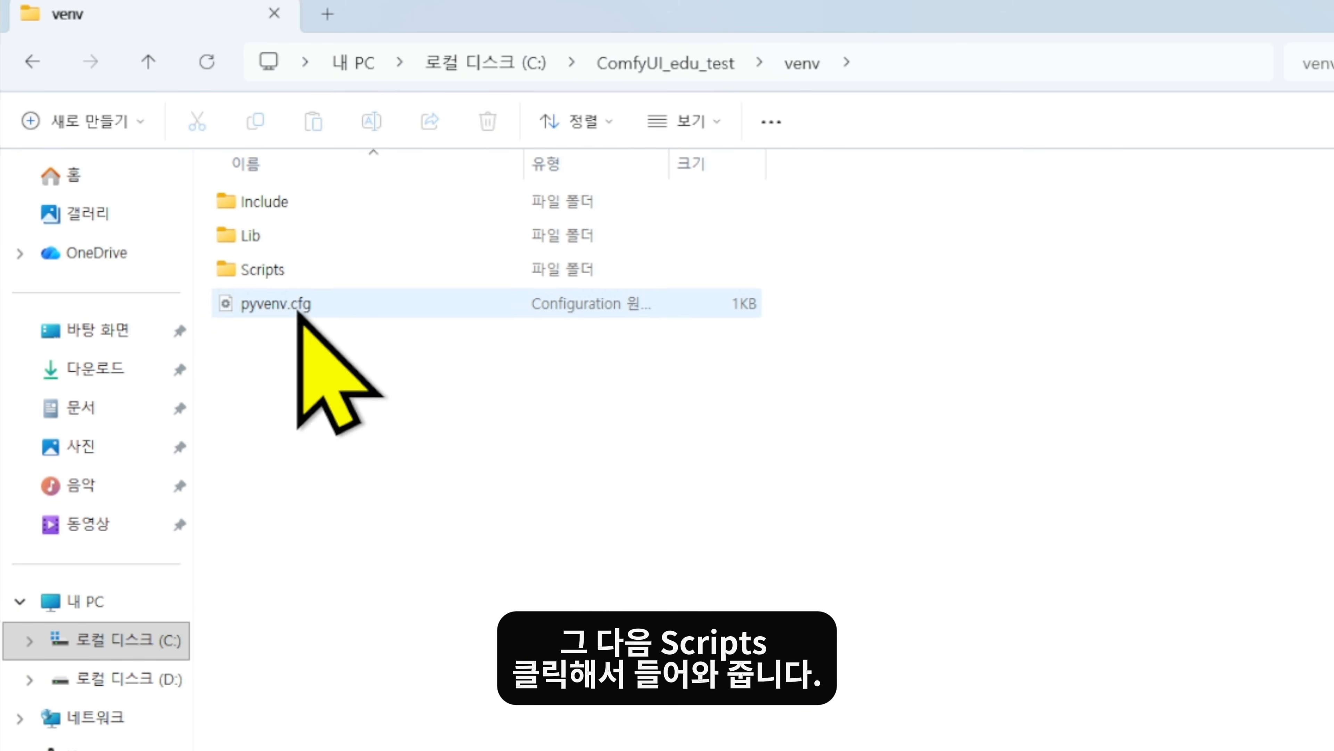
double_click(281, 271)
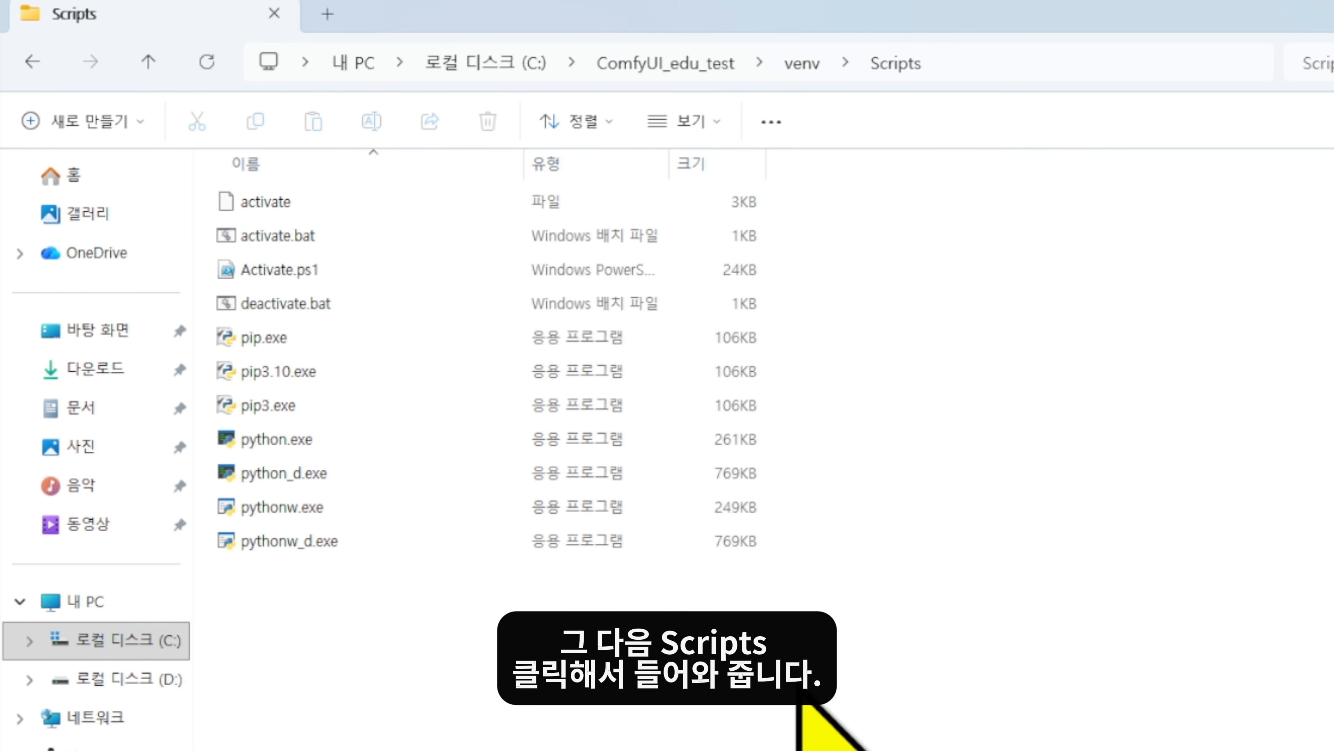
click(1012, 62)
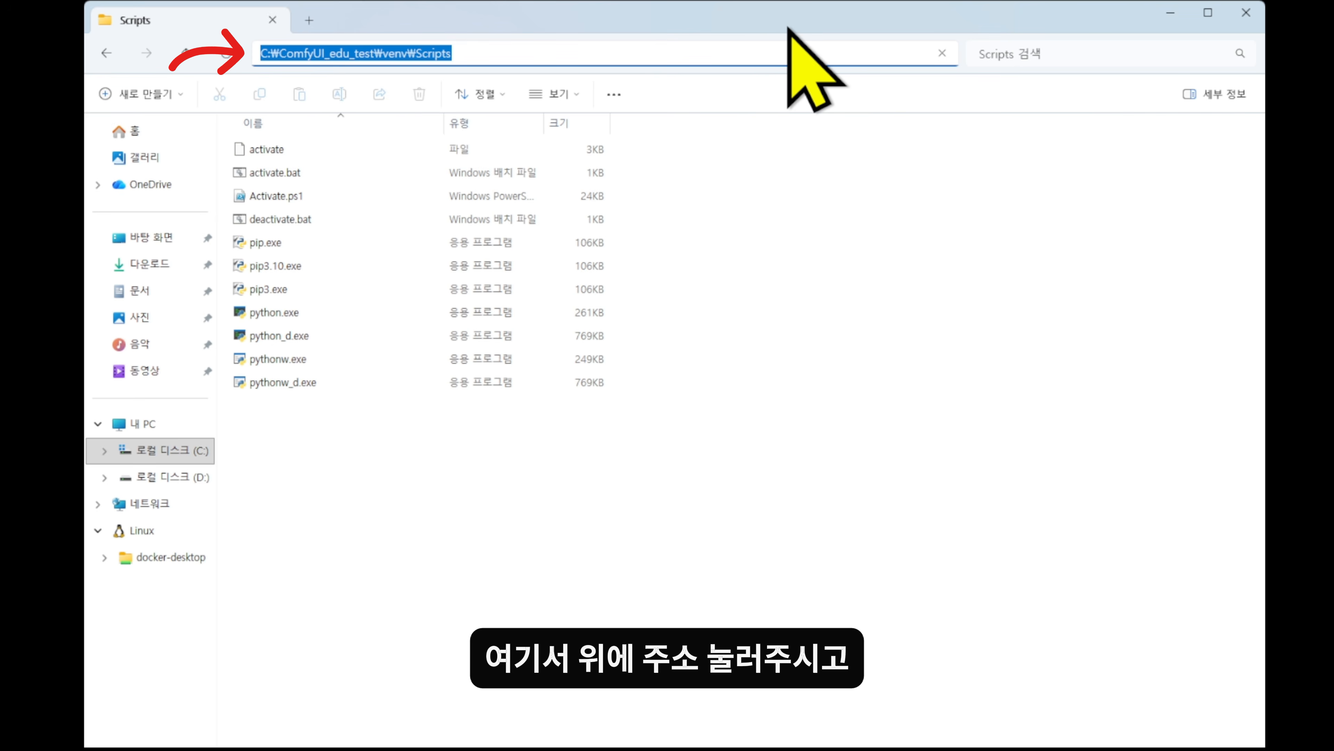
key(BackSpace)
text(cm)
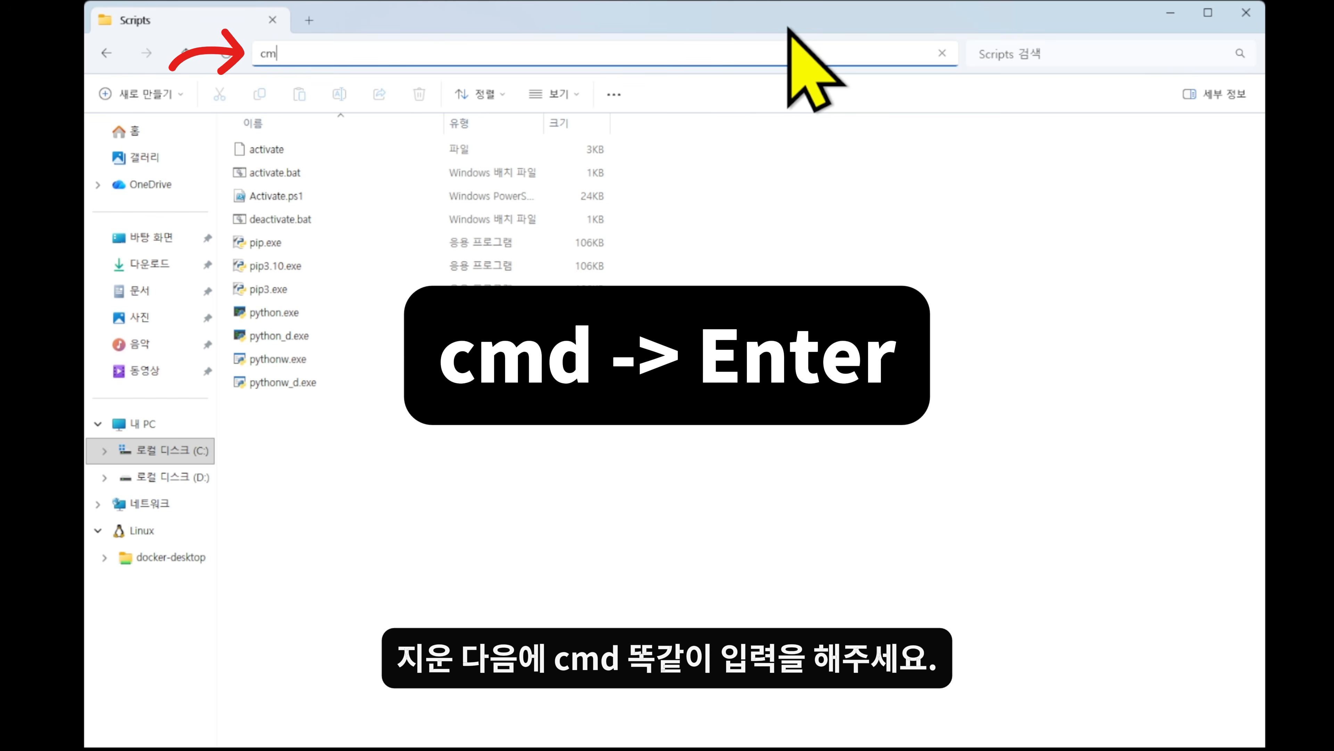
text(d)
key(Return)
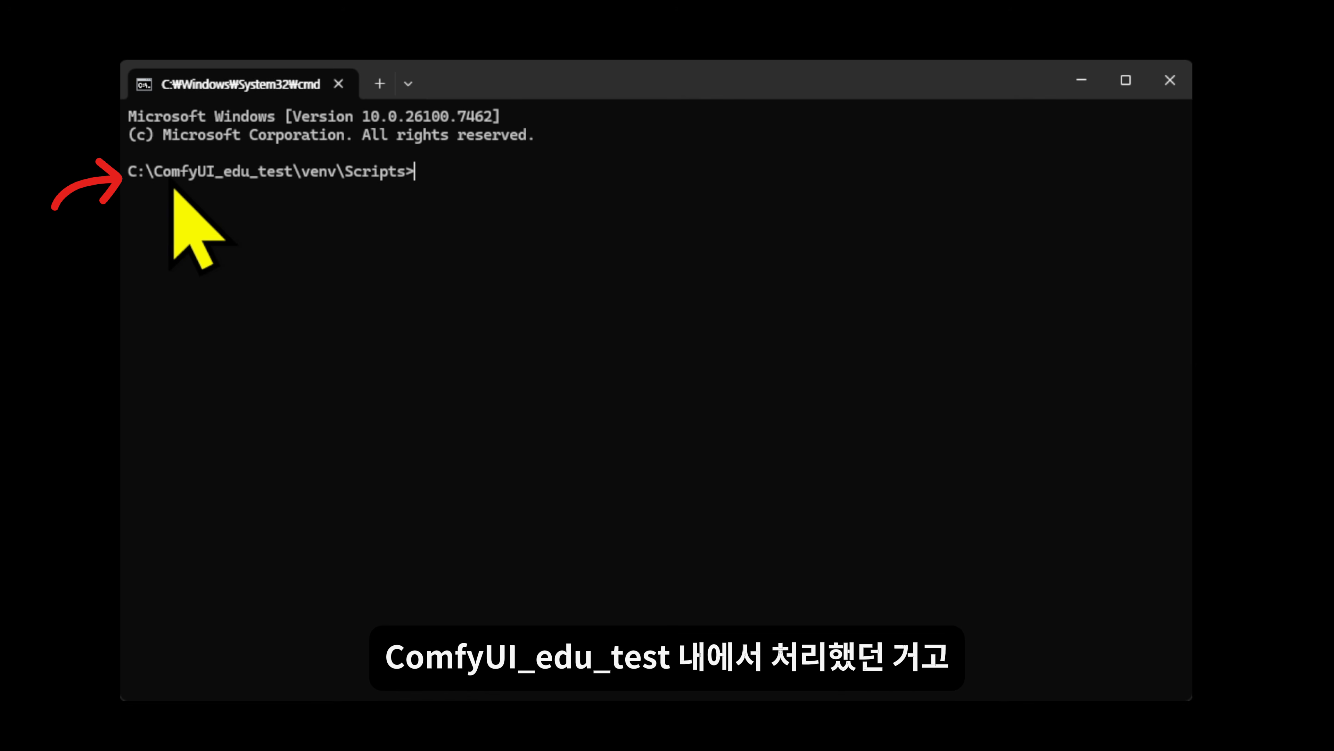
- Highlight the ComfyUI_edu_test and Scripts parts of the prompt path, and activate the virtual environment by running activate
drag(164, 181, 281, 185)
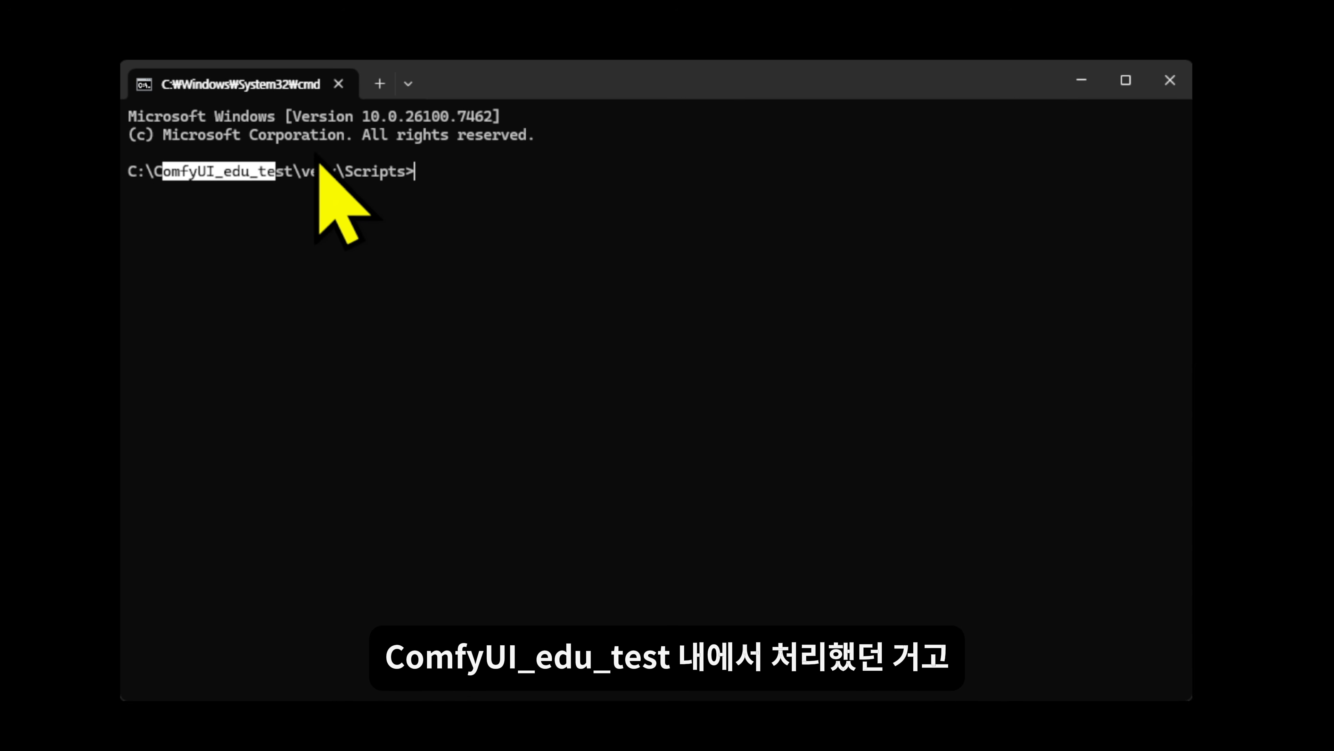
click(379, 213)
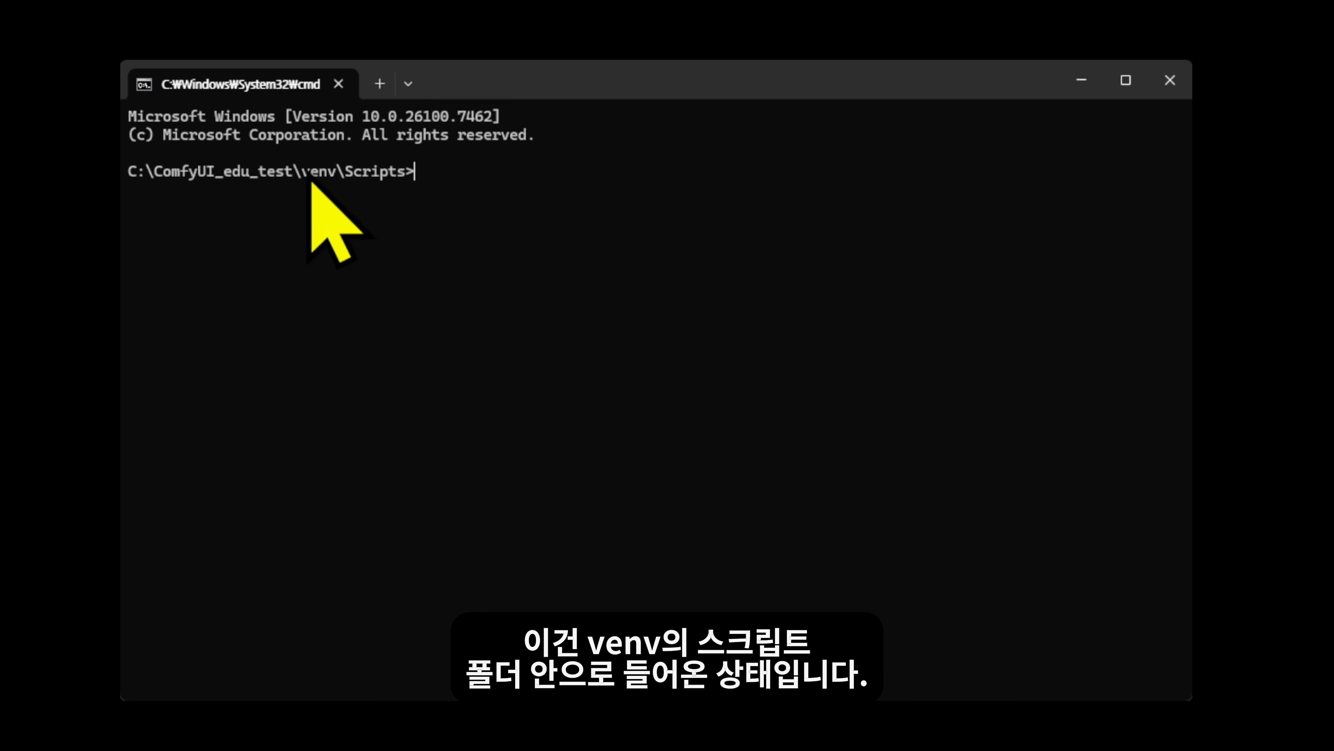
drag(305, 174, 414, 184)
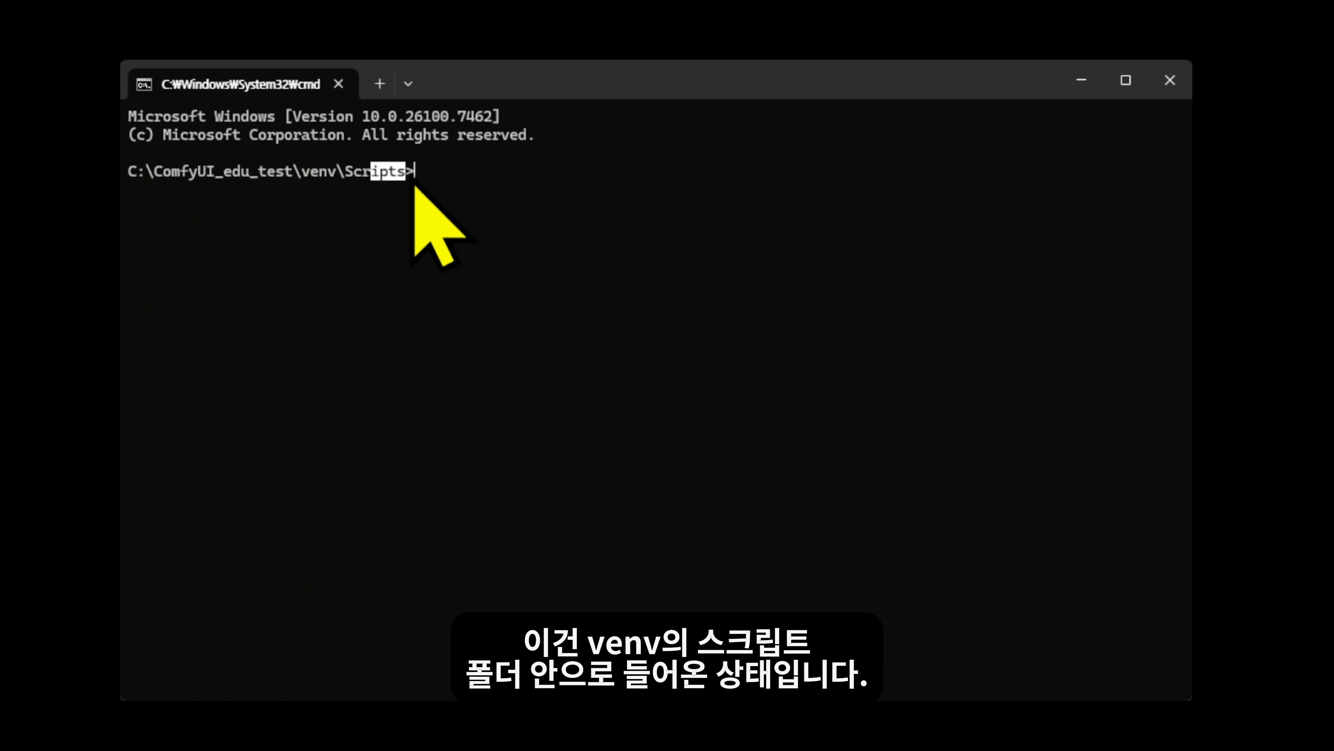
click(450, 203)
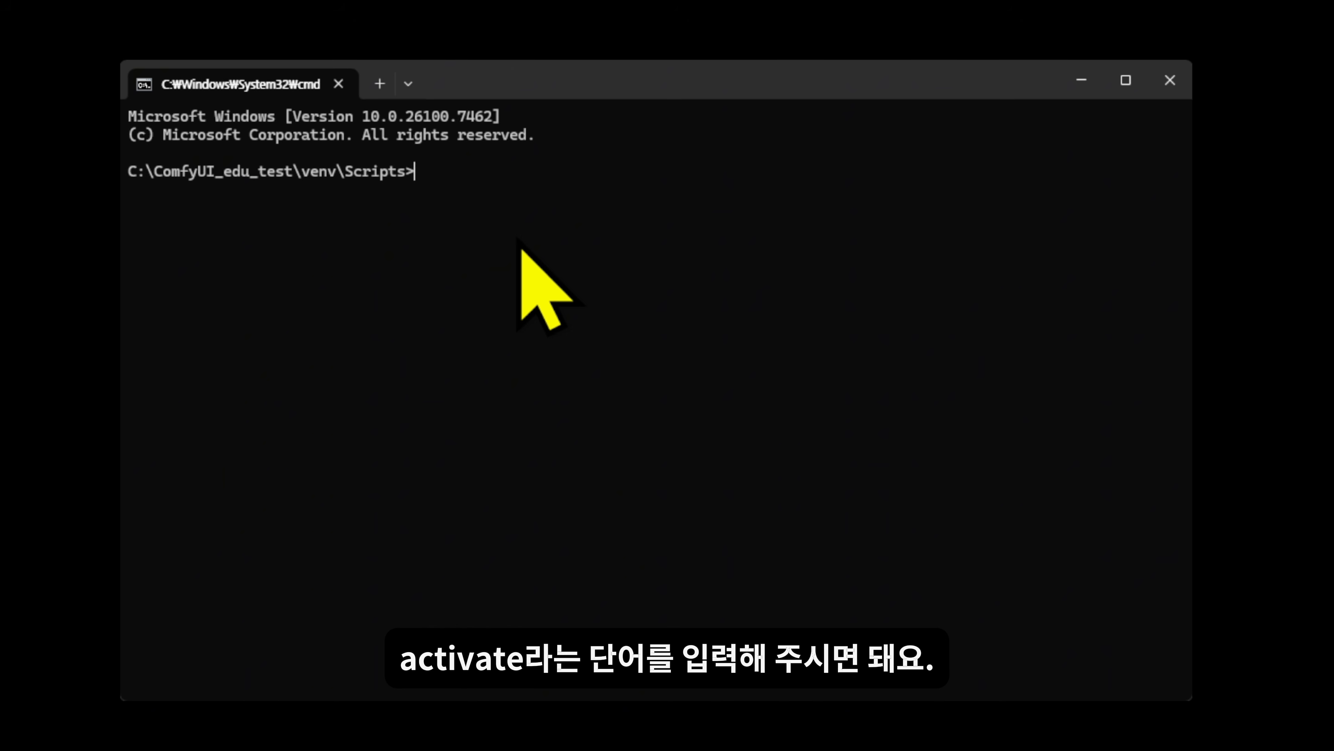
text(activa)
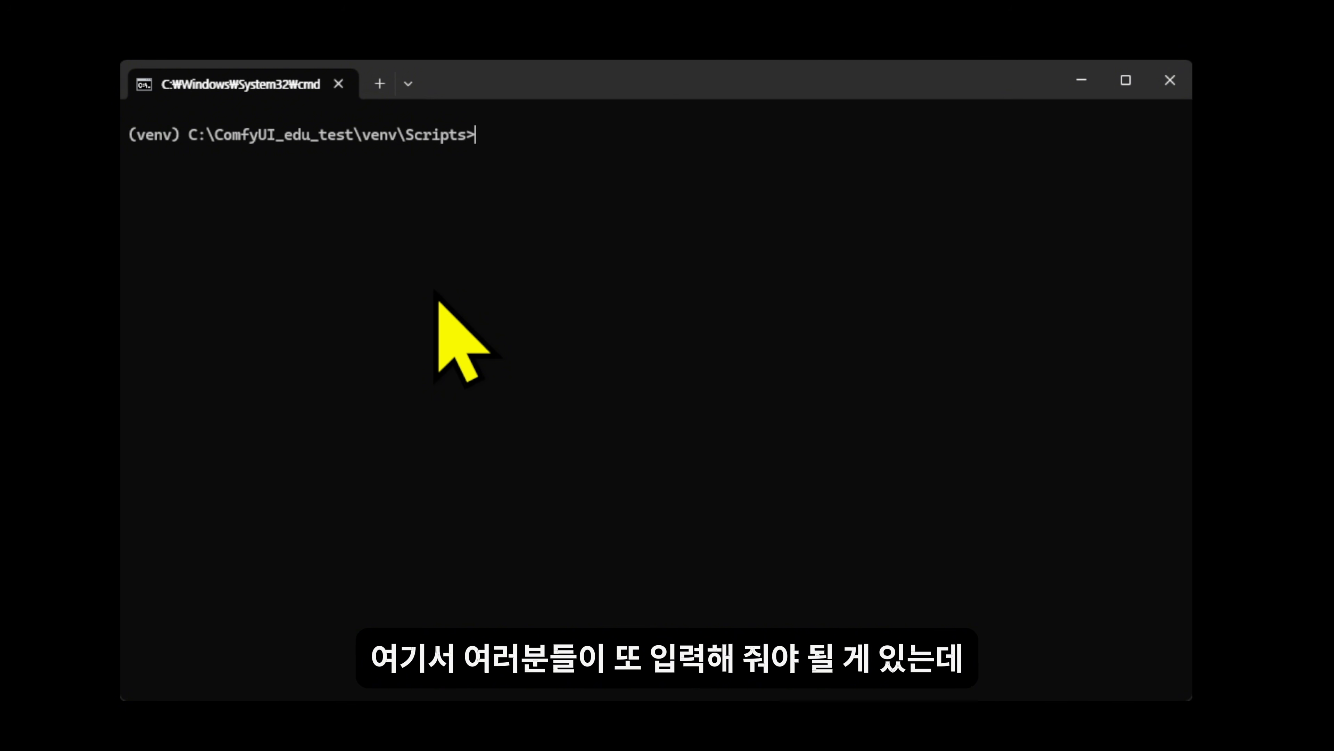
- Move up to C:\ComfyUI_edu_test by running cd.. twice, and enter the cloned repository folder with cd ComfyUI
text(cd..)
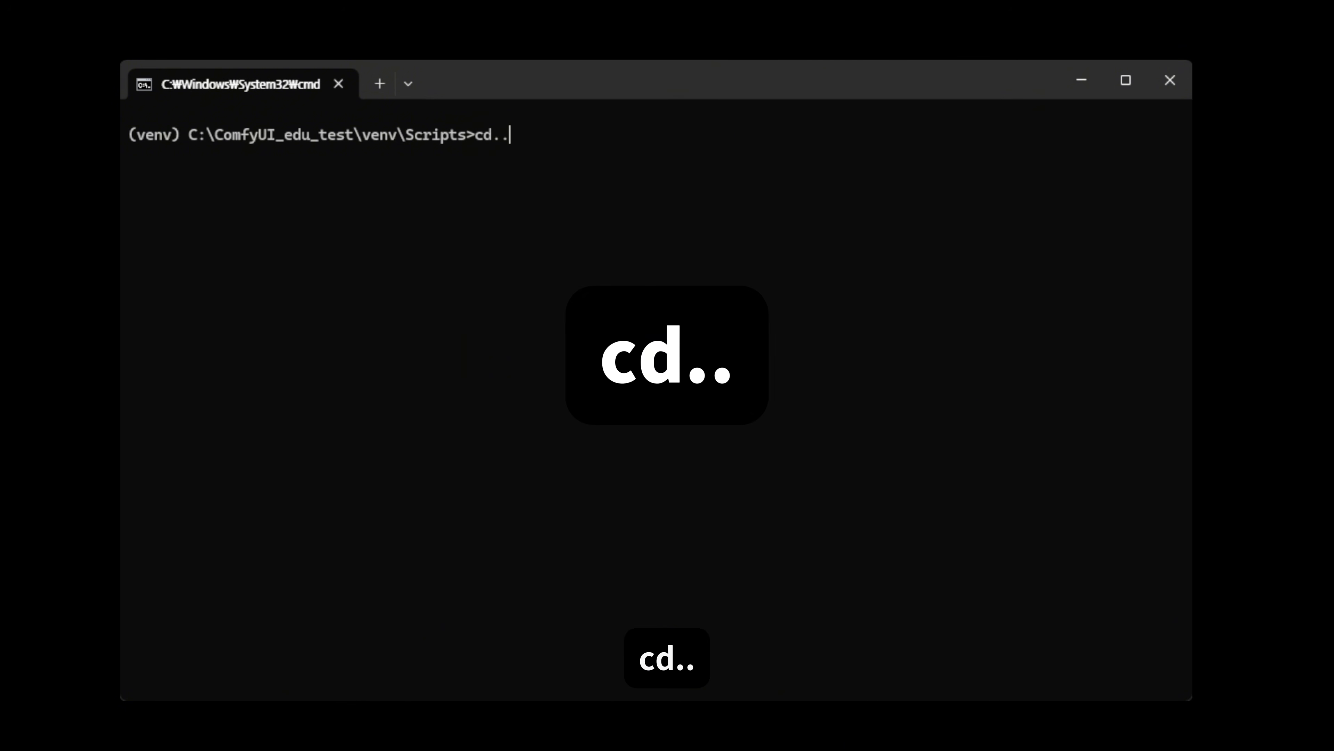
key(Return)
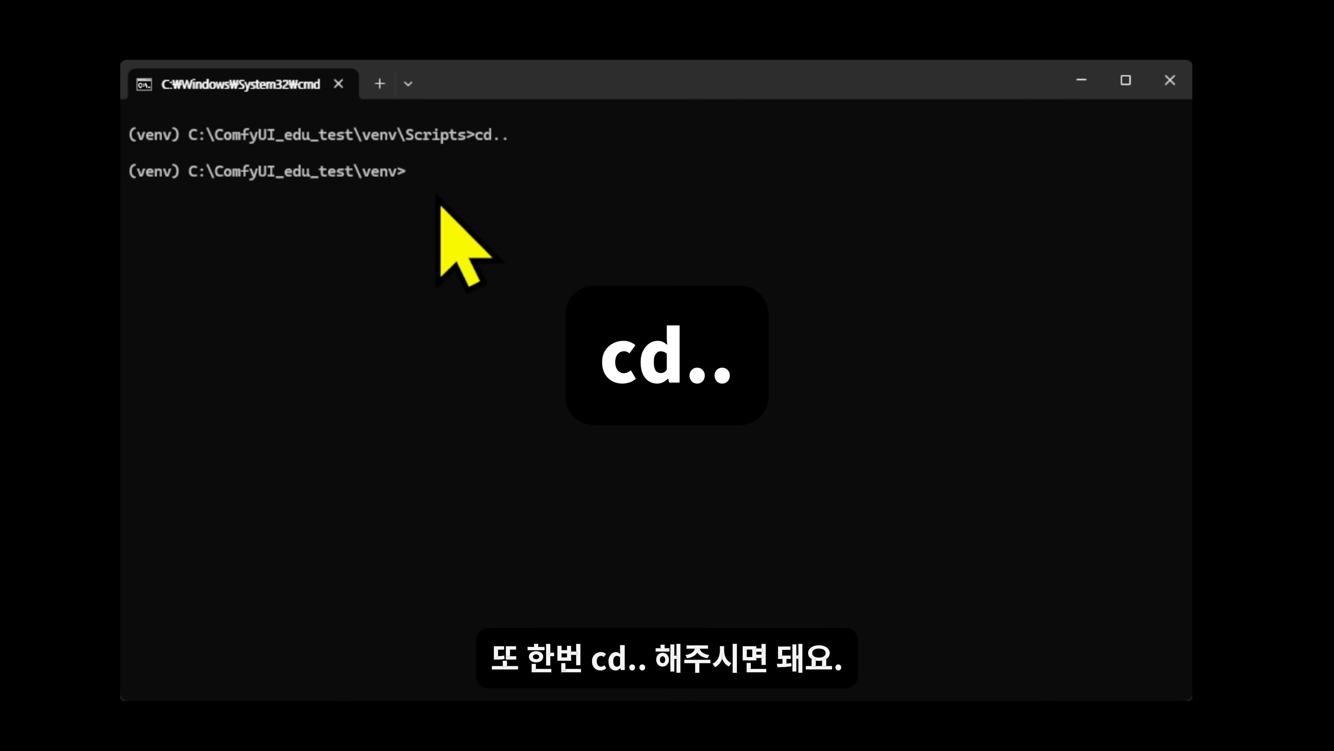
text(cd..)
key(Return)
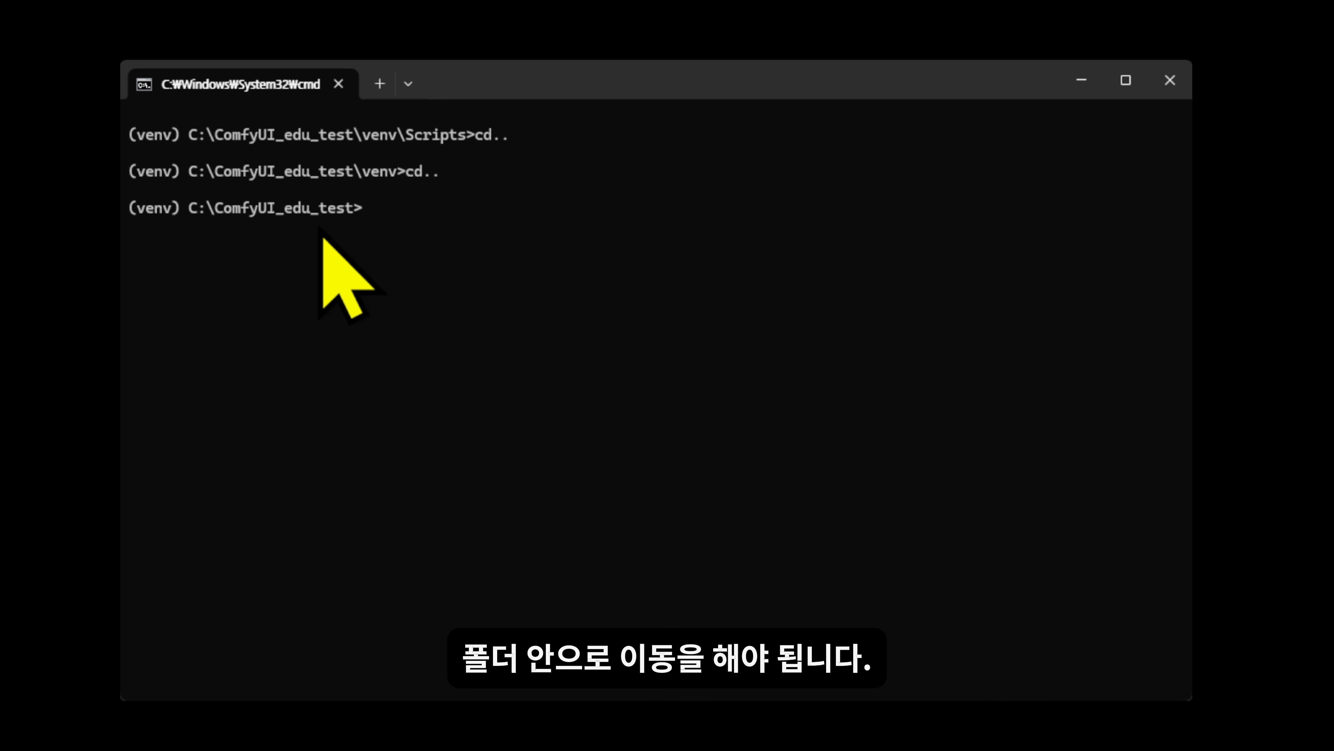
text(cd)
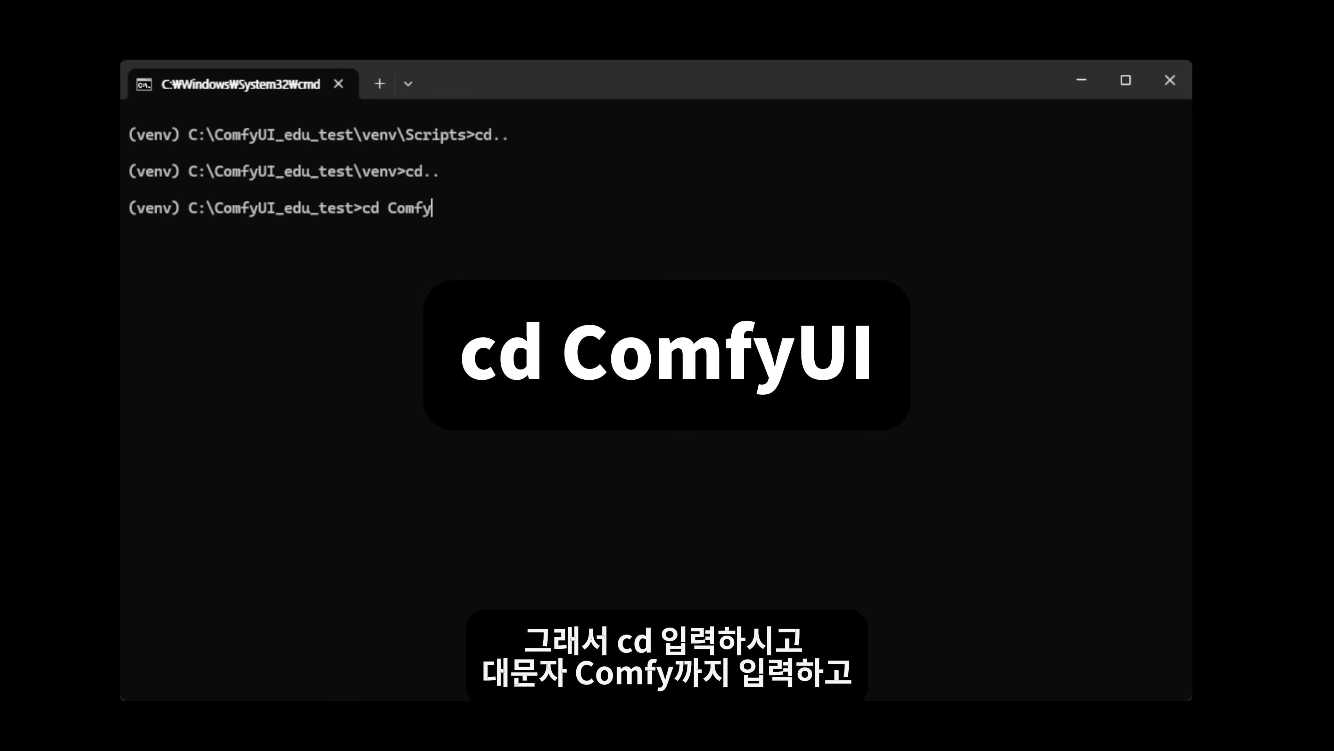
text( Comfy)
key(Tab)
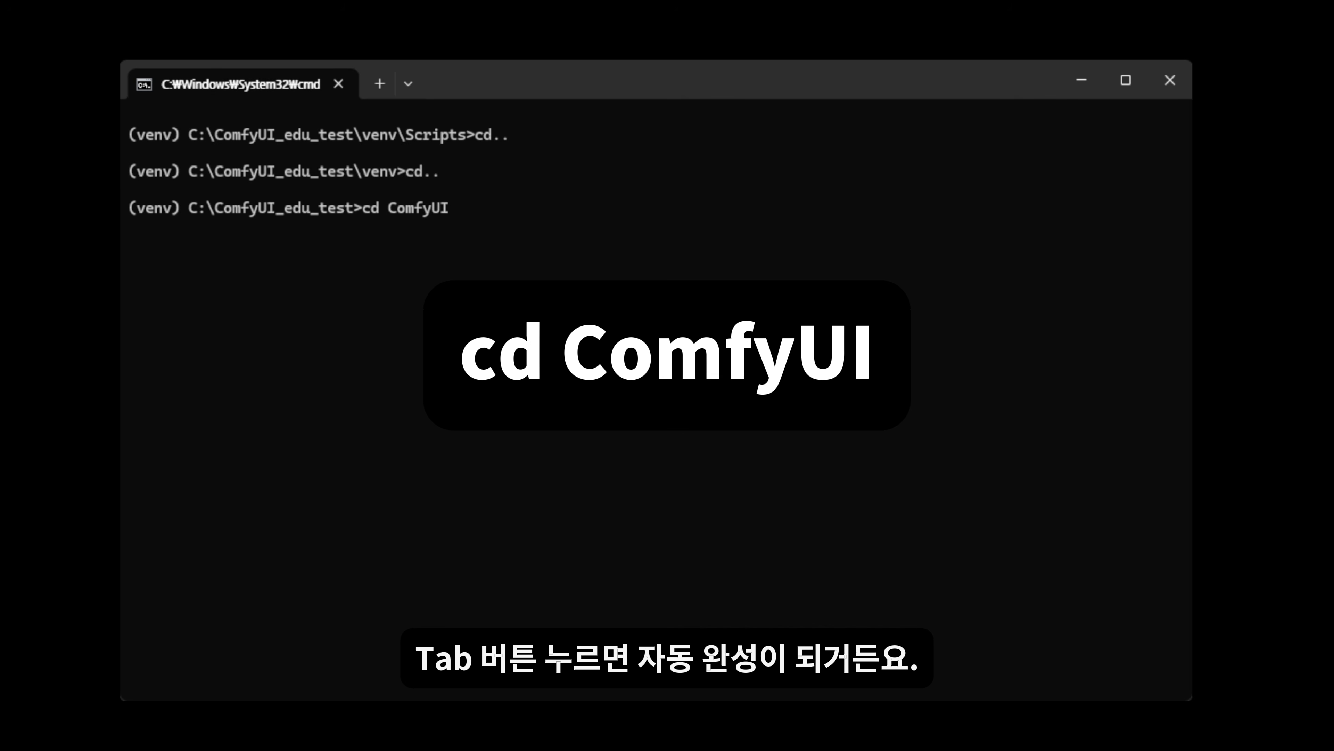
key(Return)
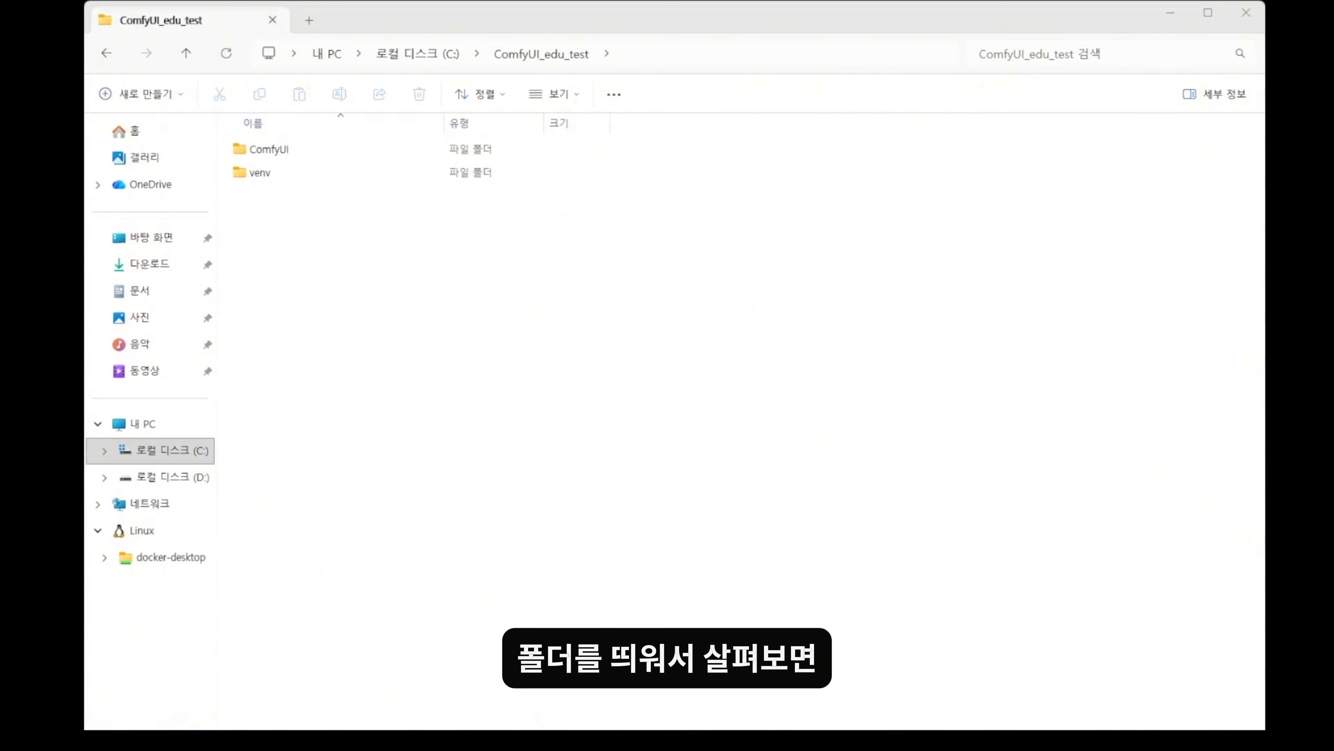
- Open the ComfyUI folder inside ComfyUI_edu_test in the file manager and look through its files and subfolders
click(792, 330)
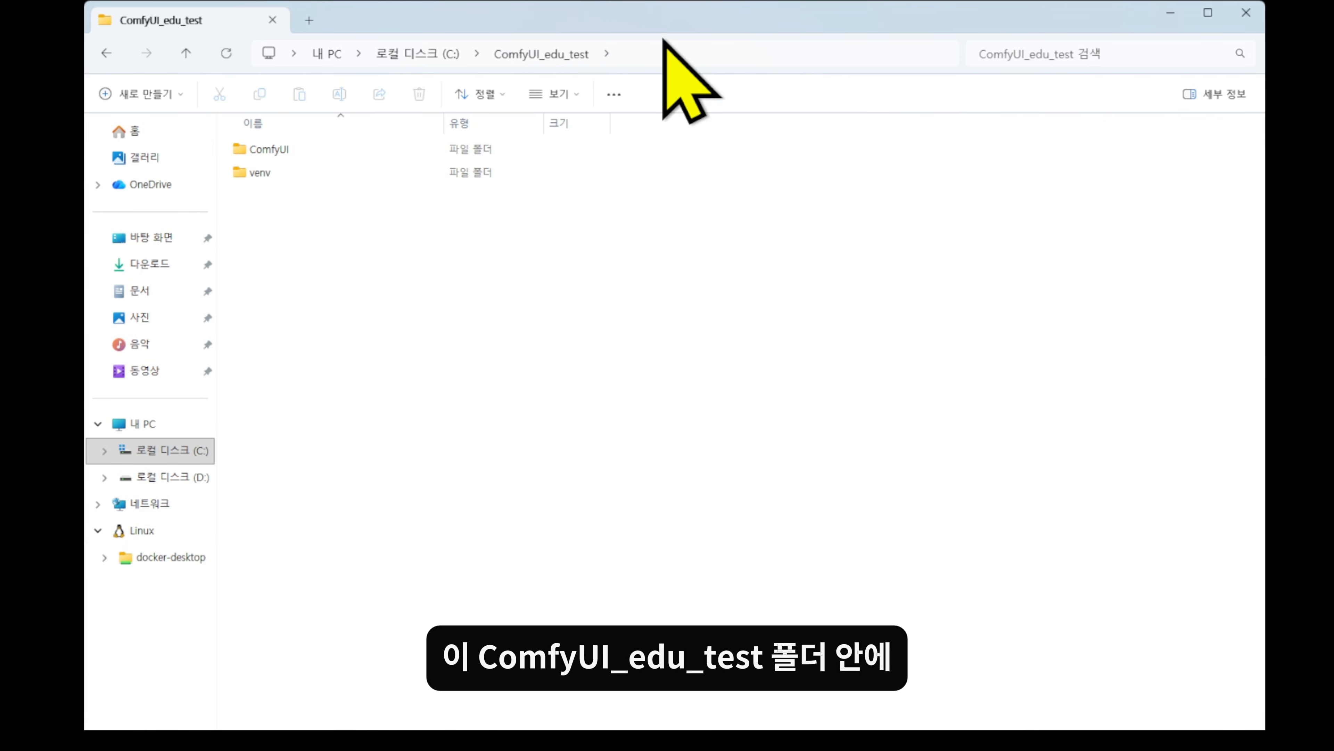
double_click(295, 150)
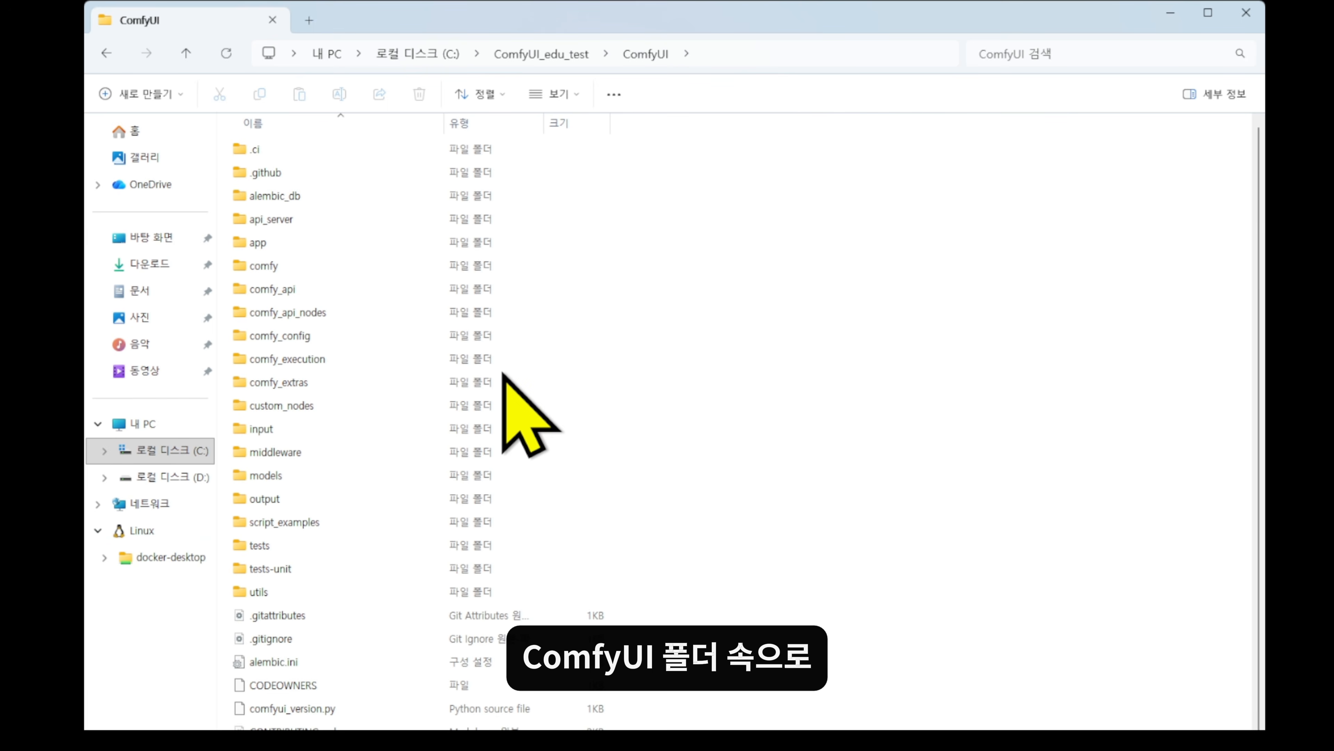
scroll(566, 460, down, 3)
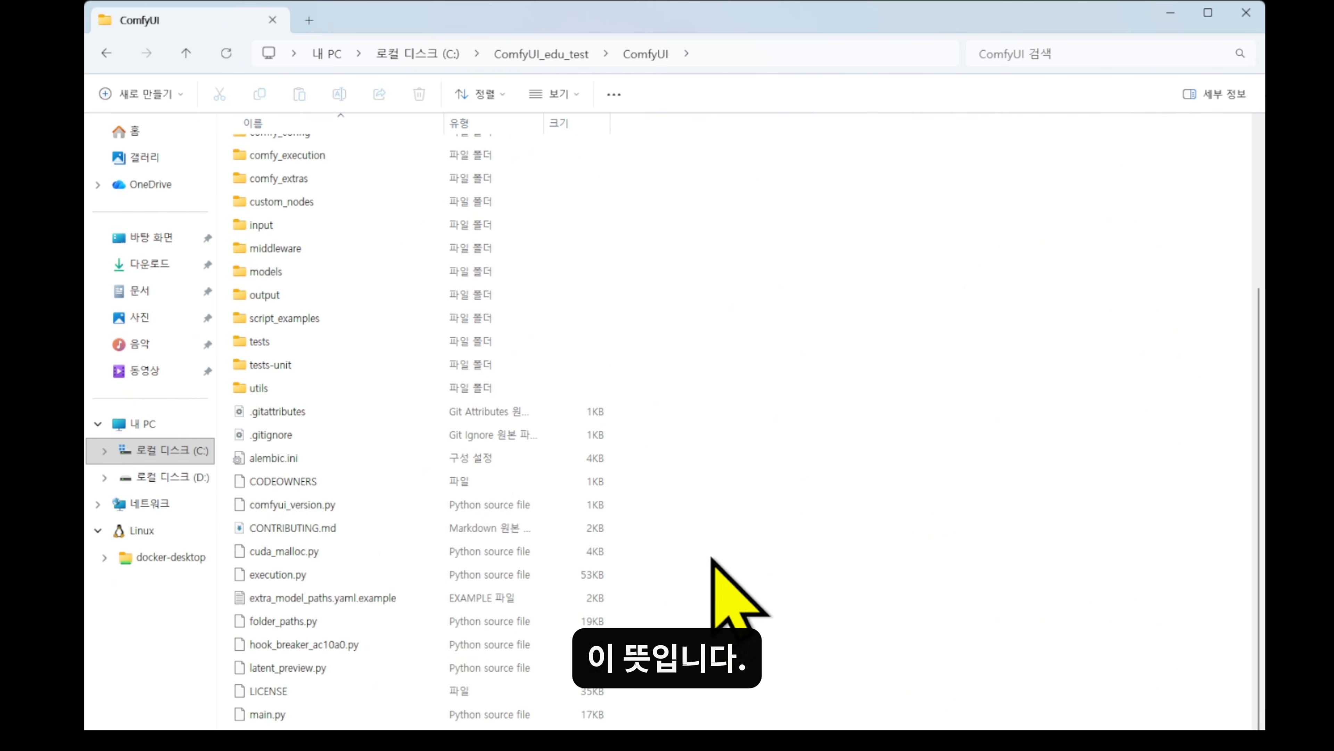
scroll(698, 583, up, 3)
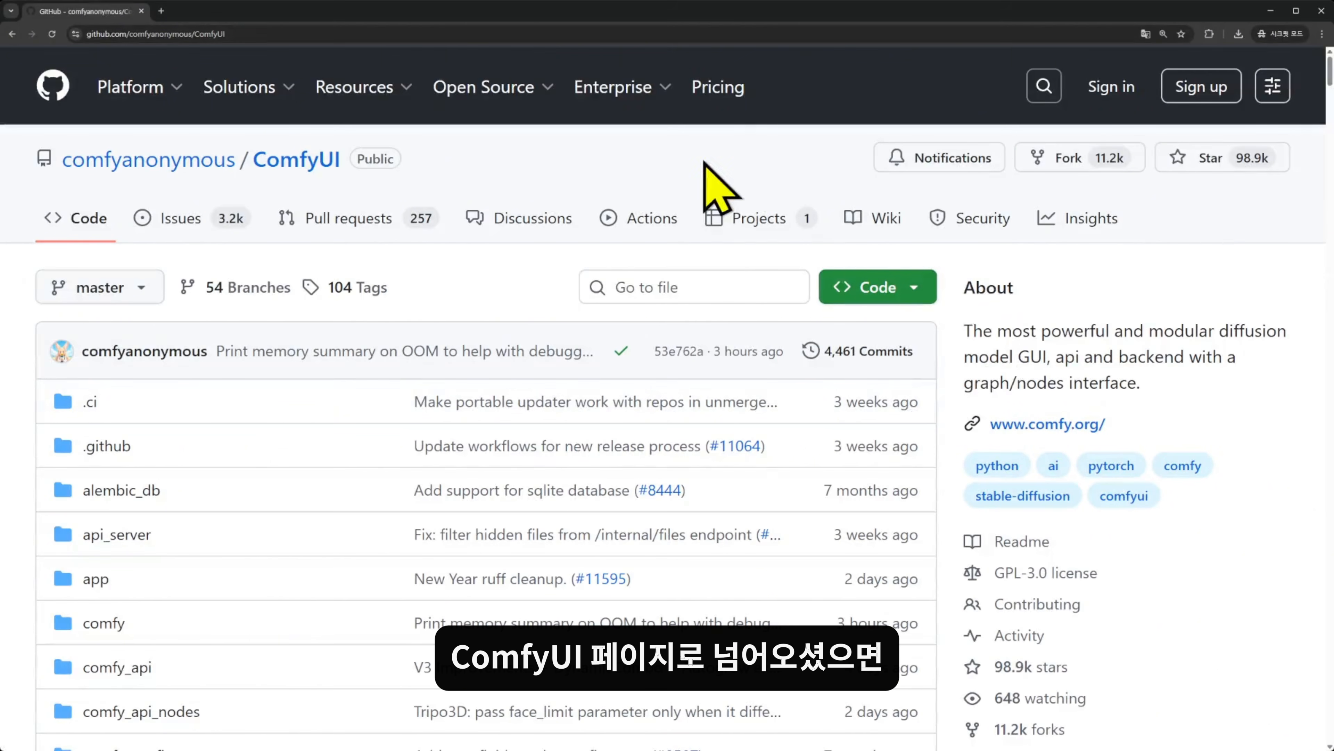
- Find the Installing section in the ComfyUI repository's README on GitHub, and highlight its heading and the word Portable
scroll(486, 420, down, 20)
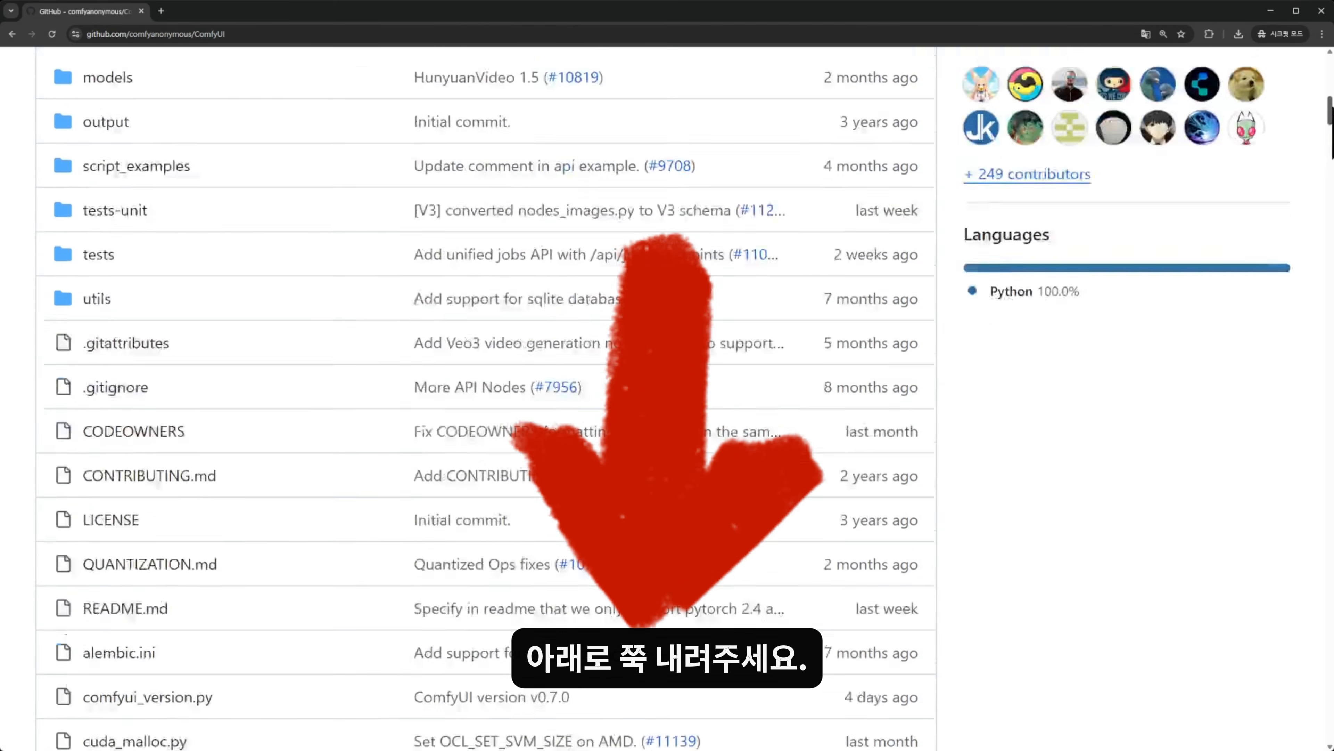
scroll(486, 421, down, 20)
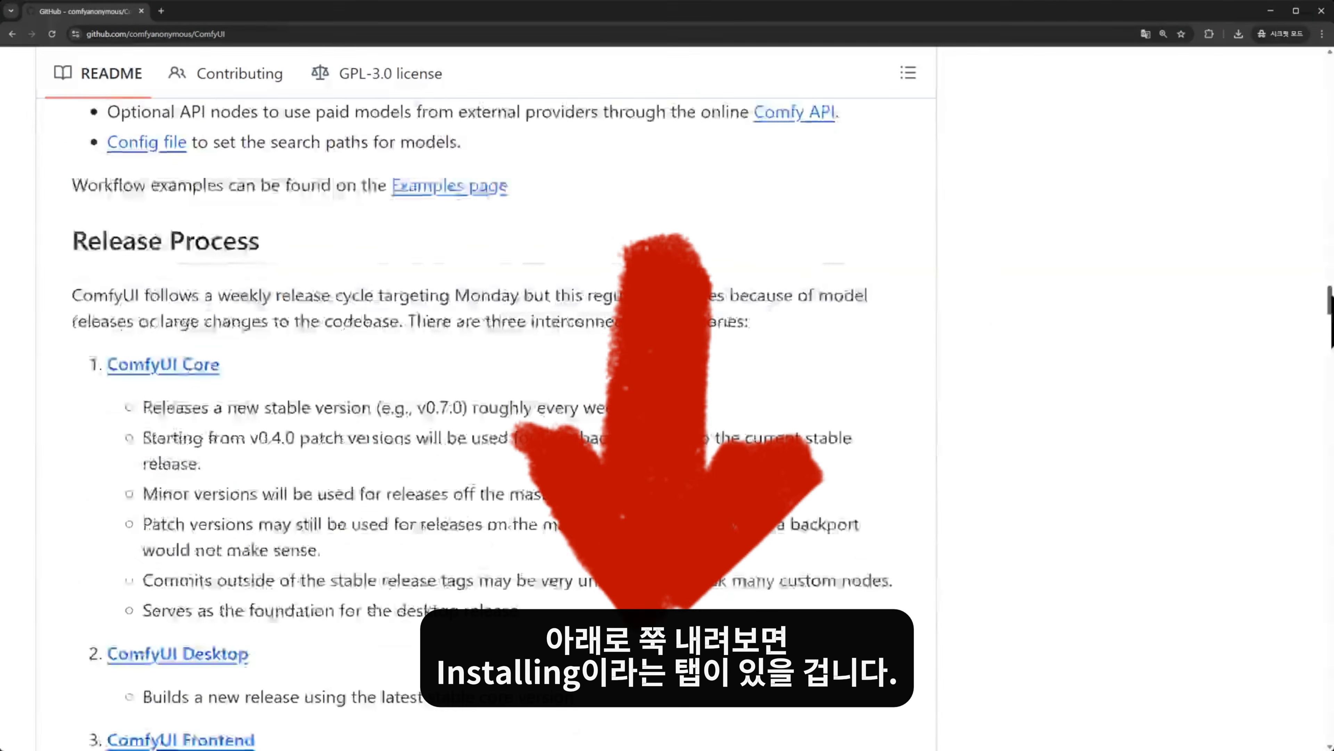
scroll(486, 420, down, 8)
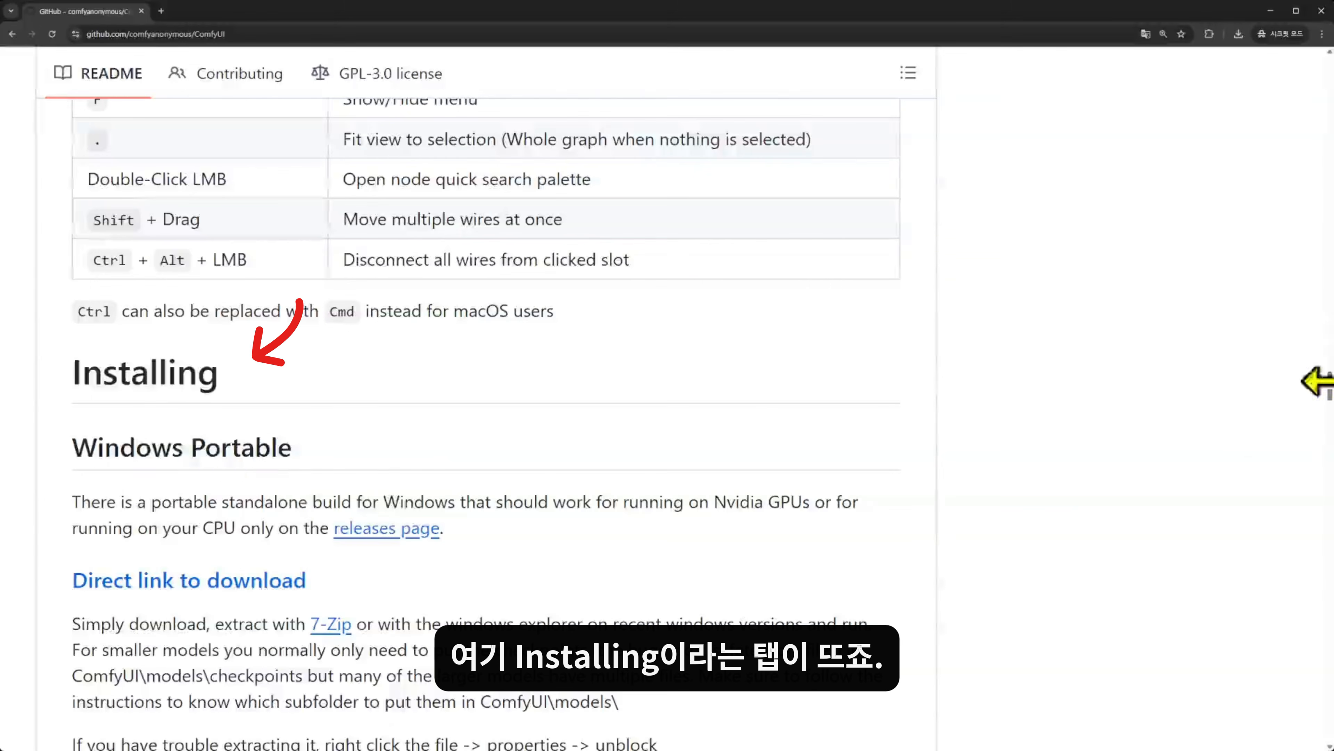
double_click(113, 387)
scroll(336, 384, down, 4)
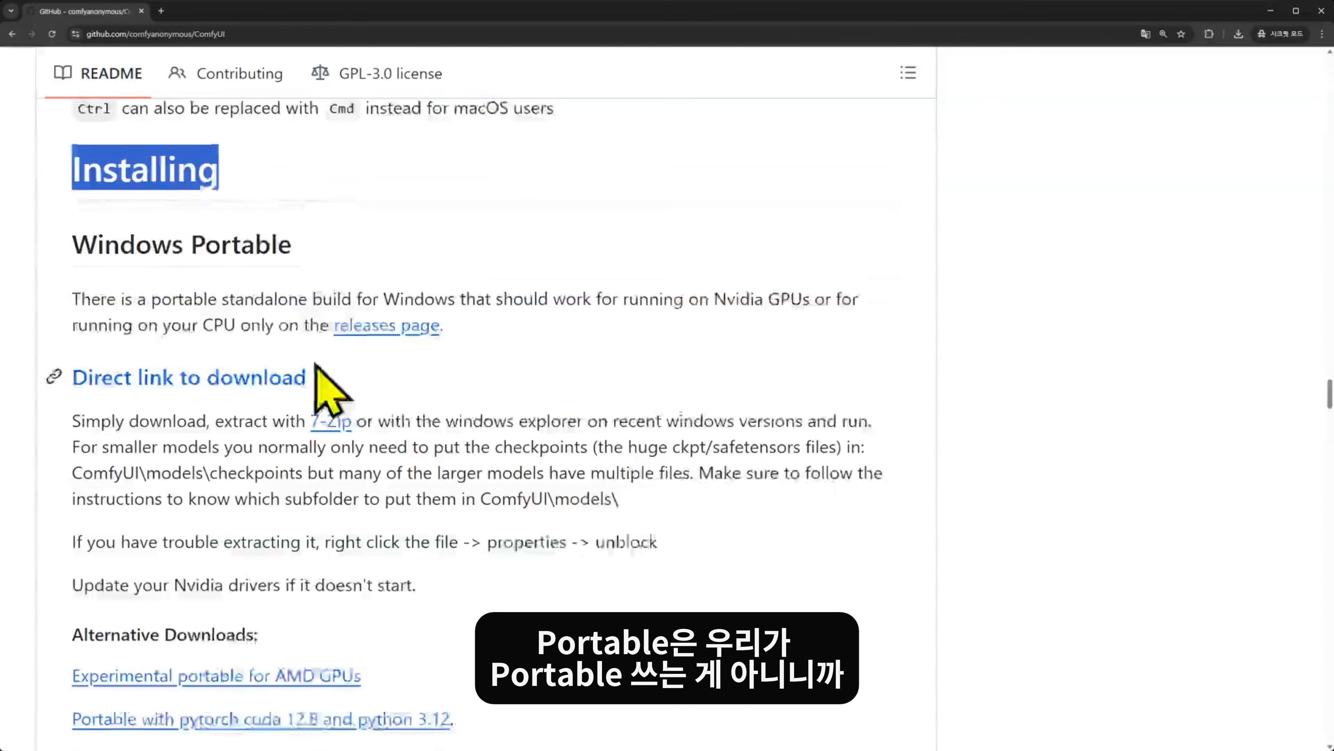
double_click(240, 236)
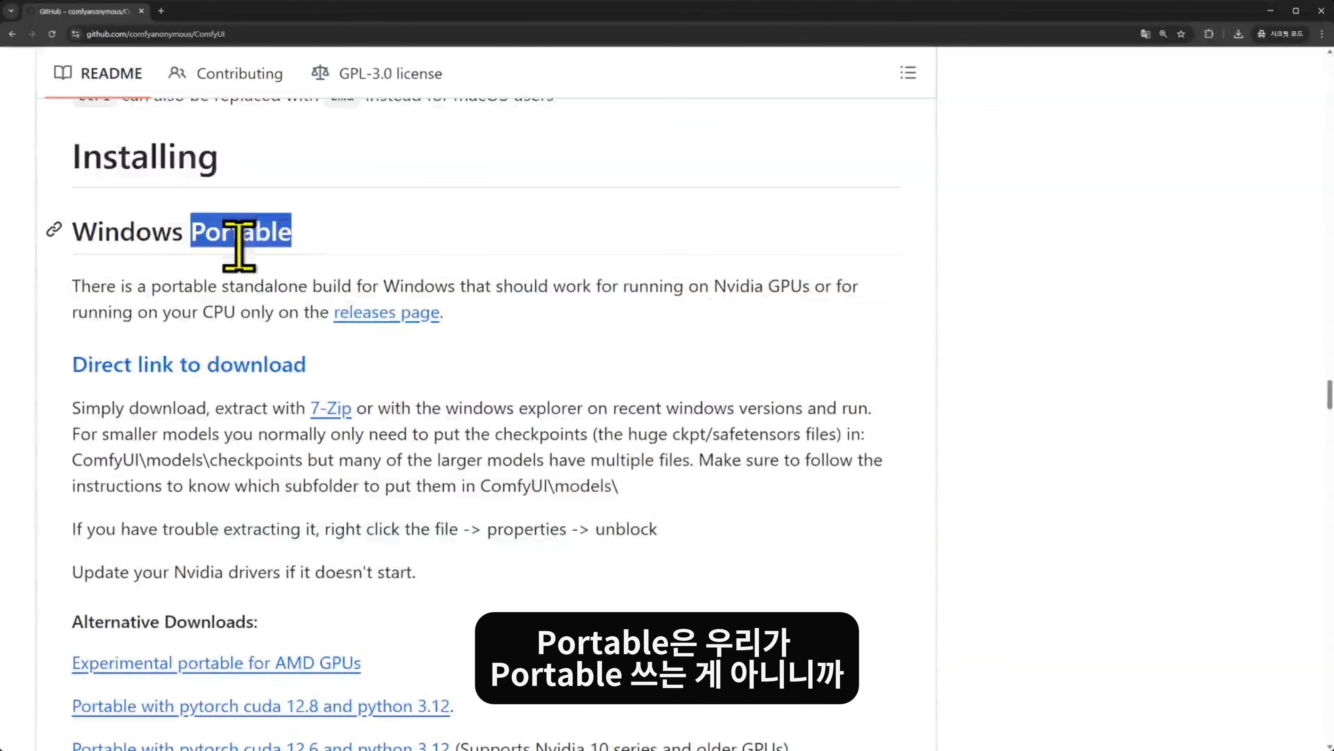
- Look through the Manual Install (Windows, Linux) instructions for the NVIDIA section, and highlight its heading
scroll(608, 388, down, 10)
scroll(551, 378, down, 12)
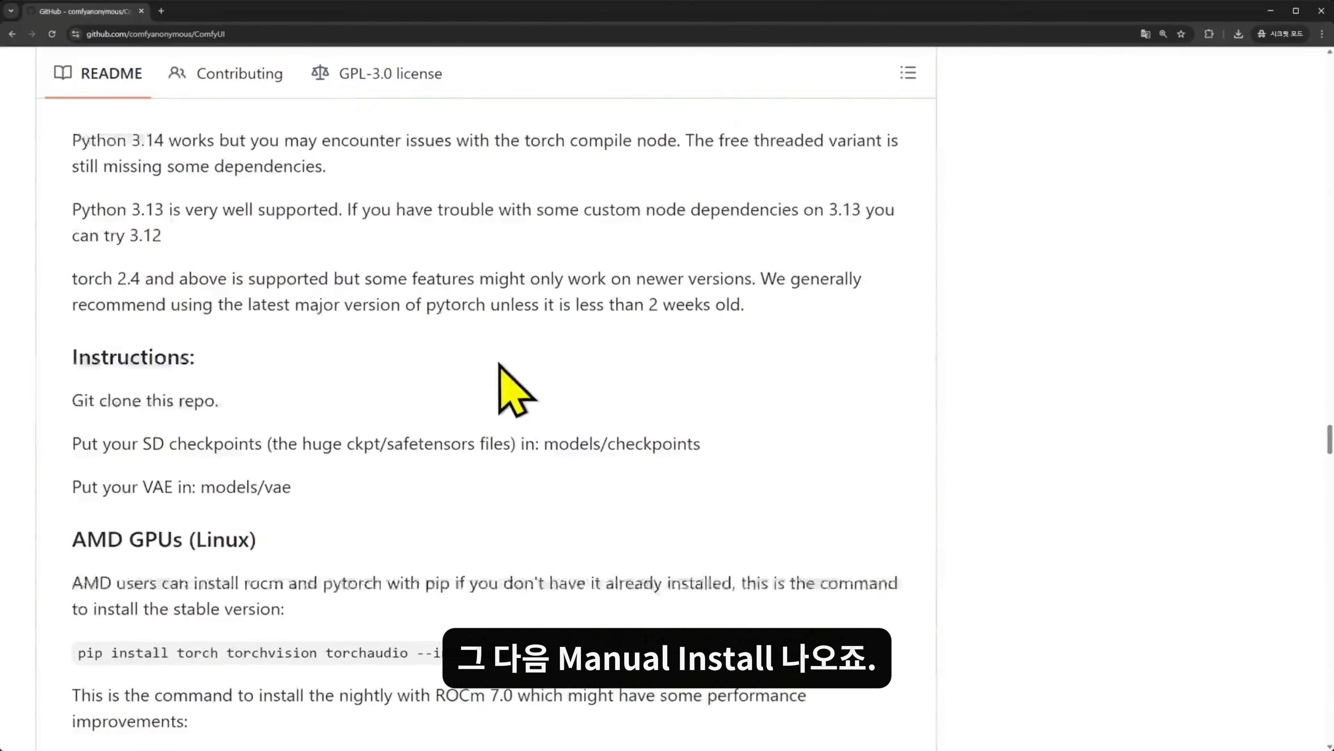
scroll(95, 173, up, 2)
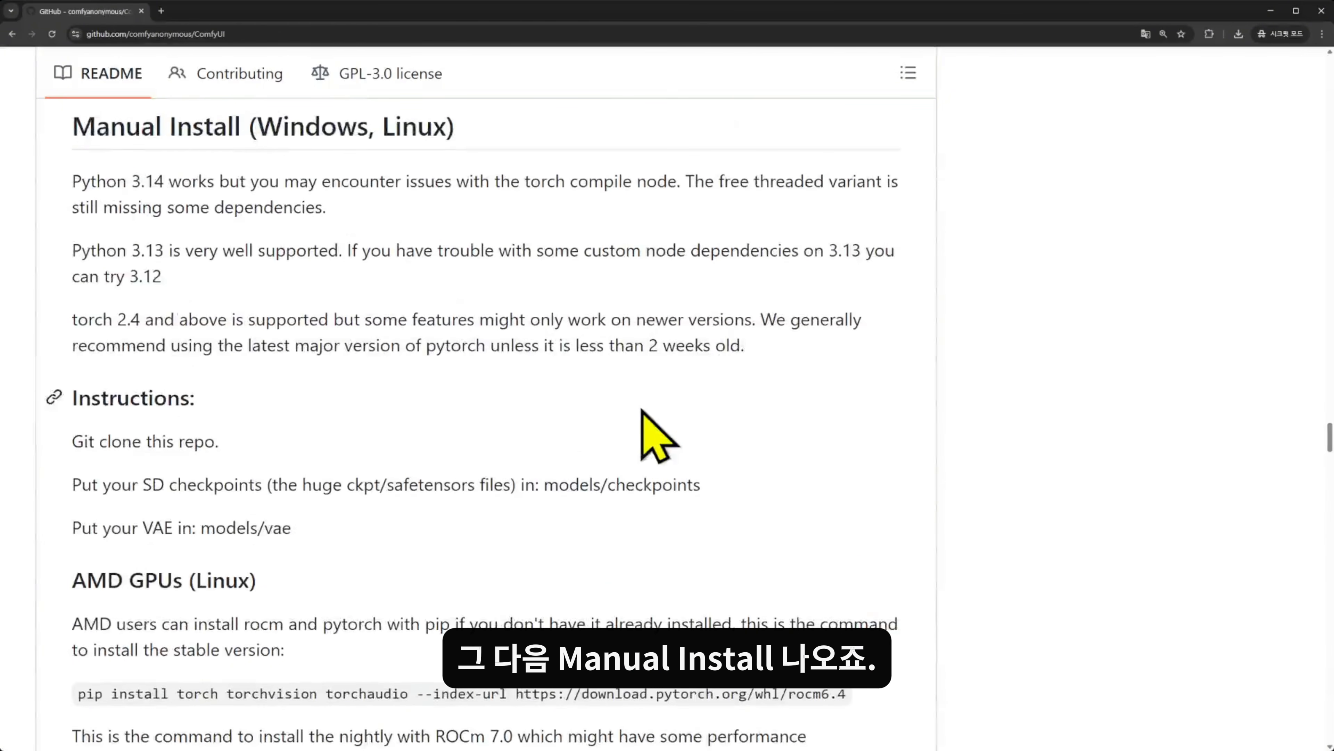
scroll(651, 436, down, 9)
scroll(640, 426, down, 4)
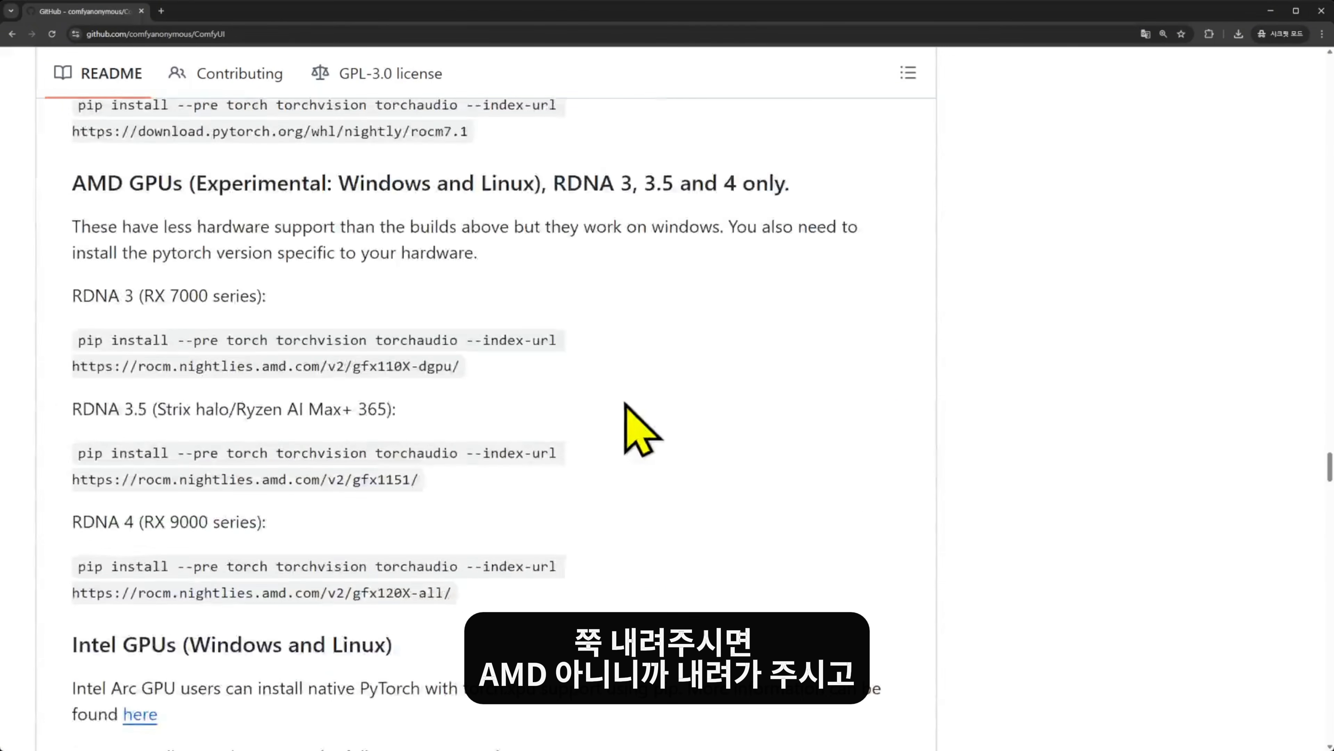
scroll(170, 387, up, 2)
scroll(417, 349, down, 15)
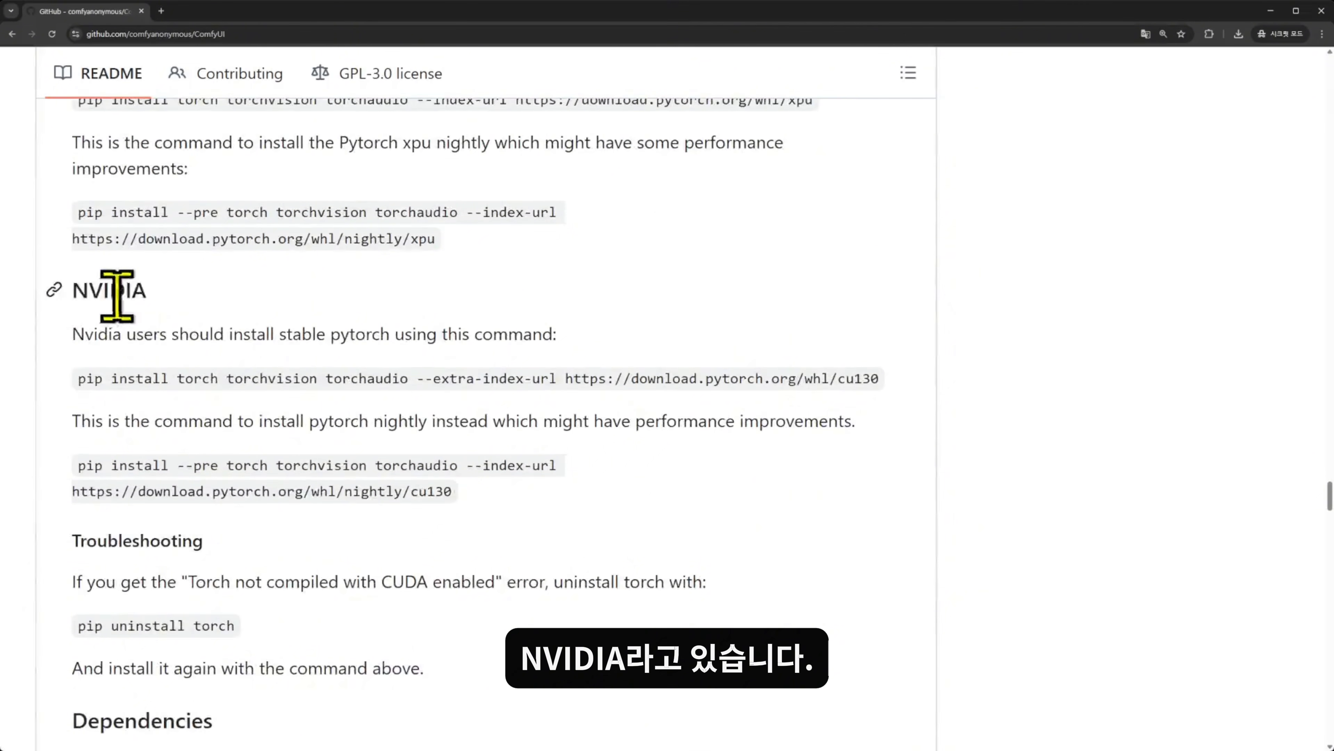
double_click(132, 292)
scroll(284, 315, down, 2)
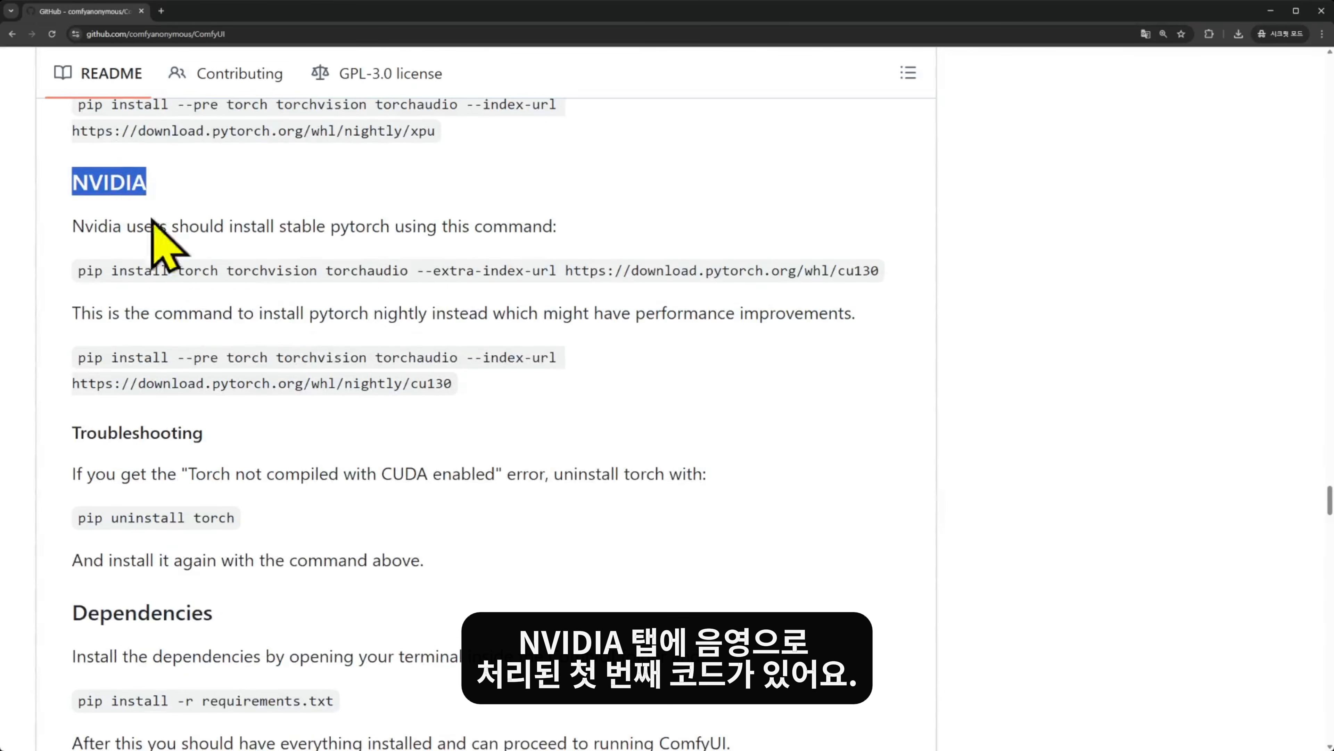
drag(86, 270, 915, 271)
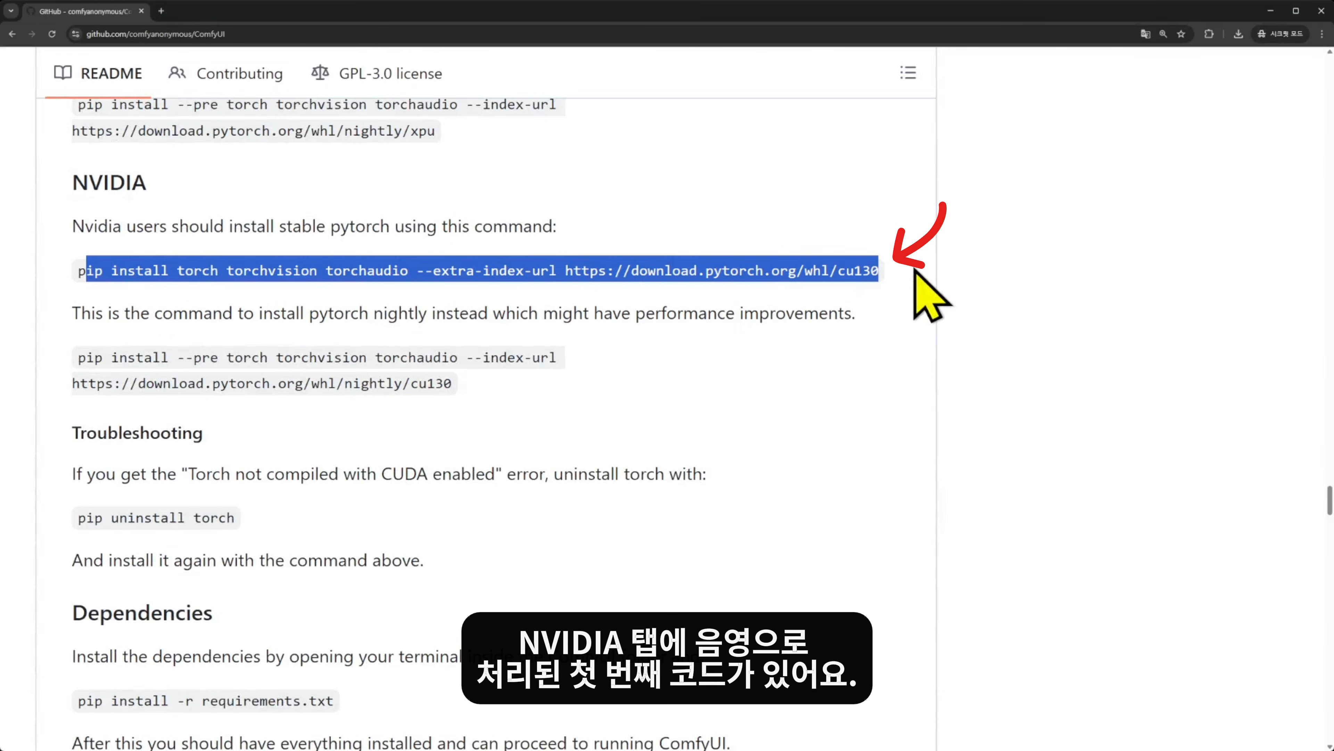
click(877, 274)
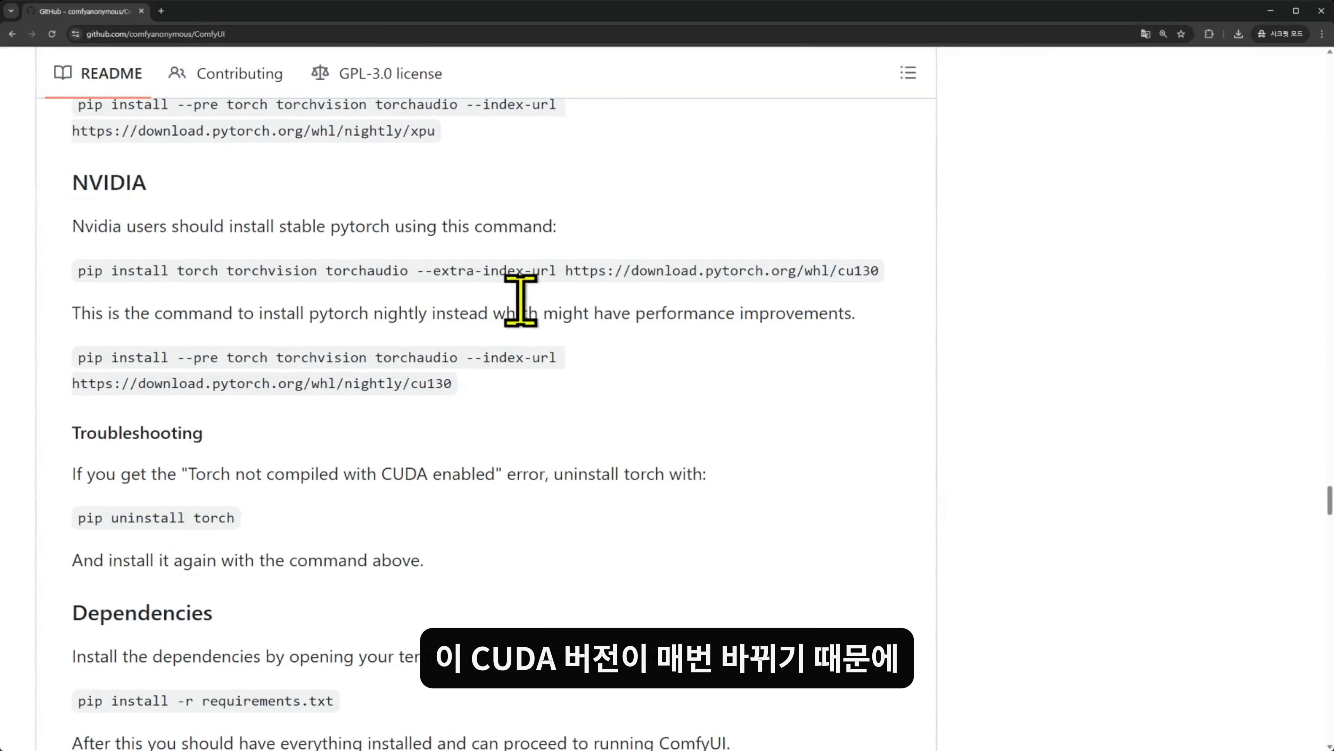
double_click(177, 281)
click(175, 283)
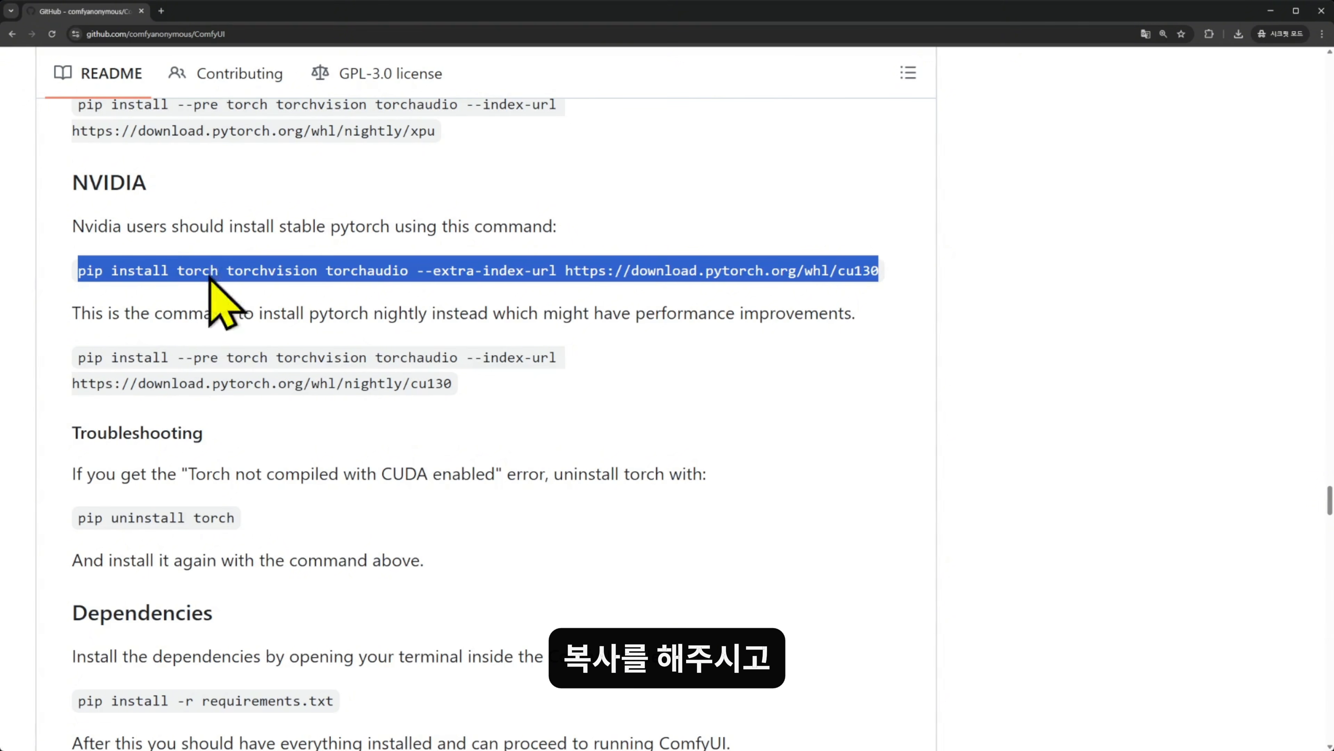
- Copy the selected stable NVIDIA PyTorch install command and run it at the ComfyUI folder's command prompt
key(ctrl+c)
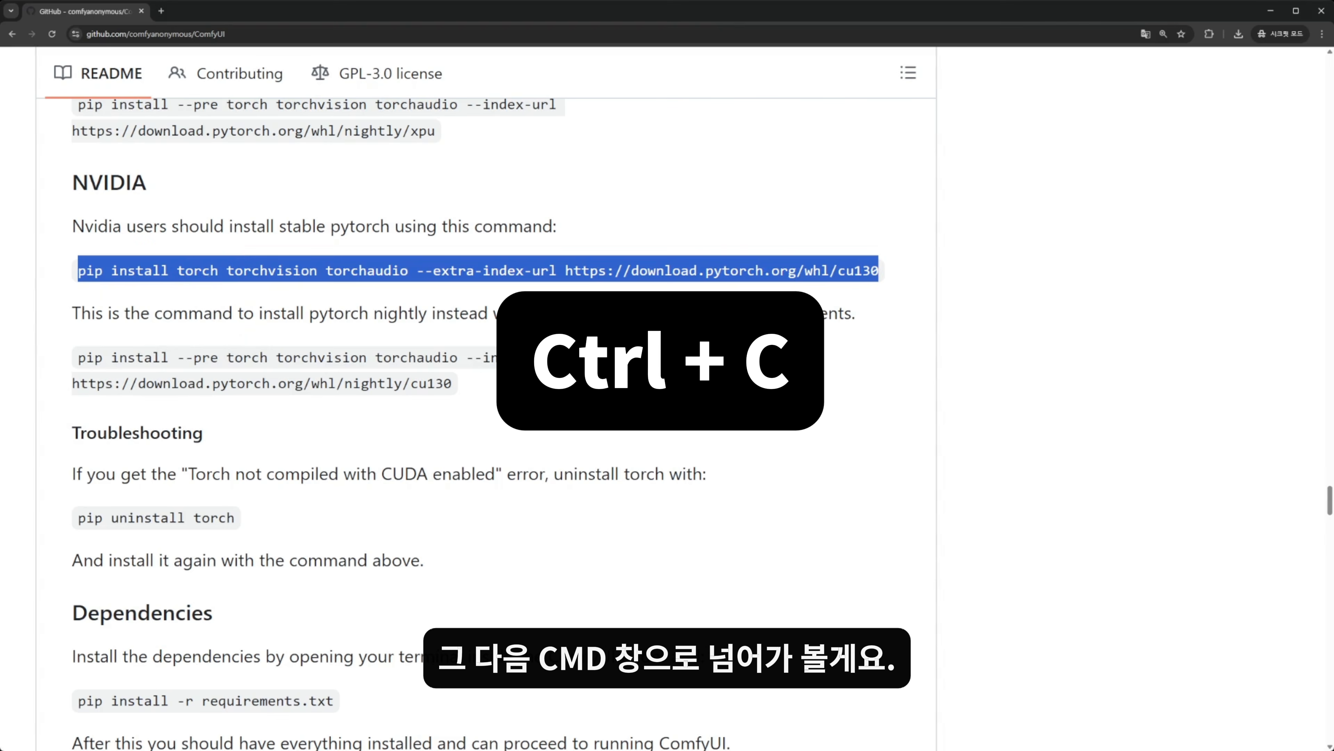
key(alt+Tab)
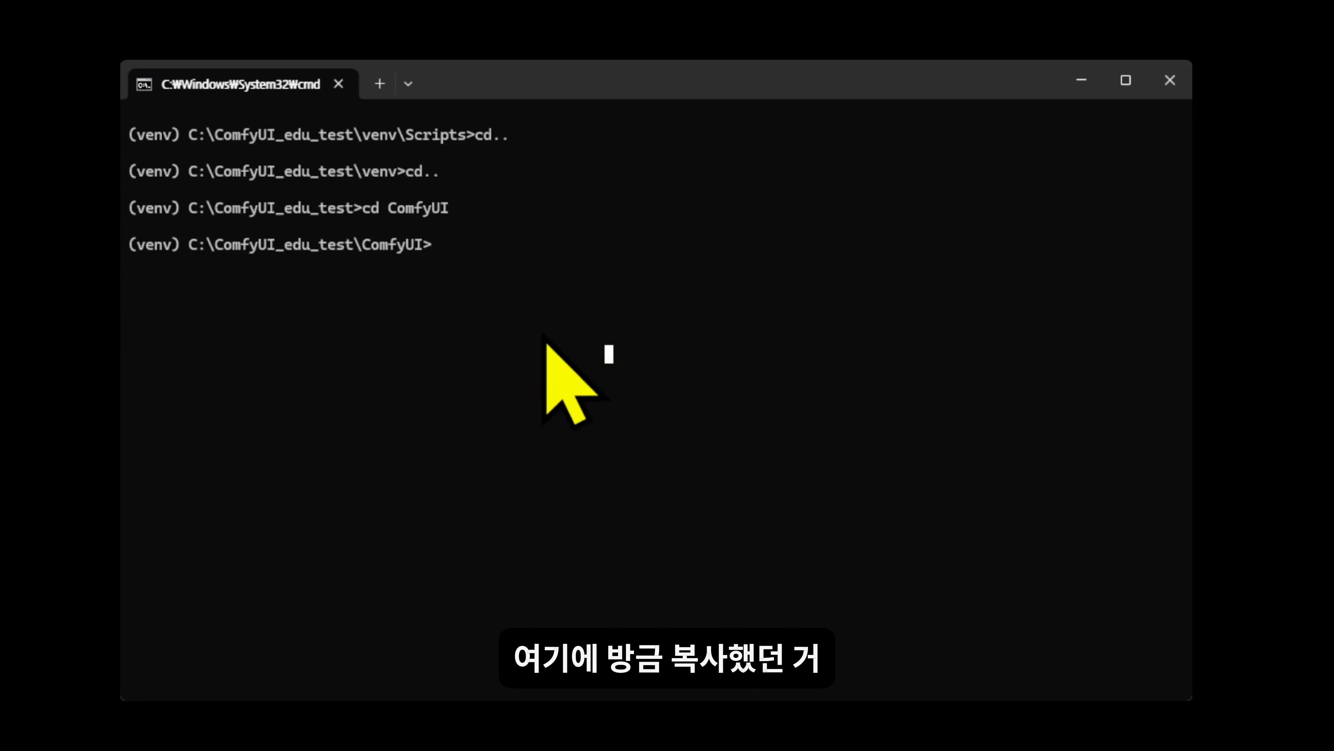
key(ctrl+v)
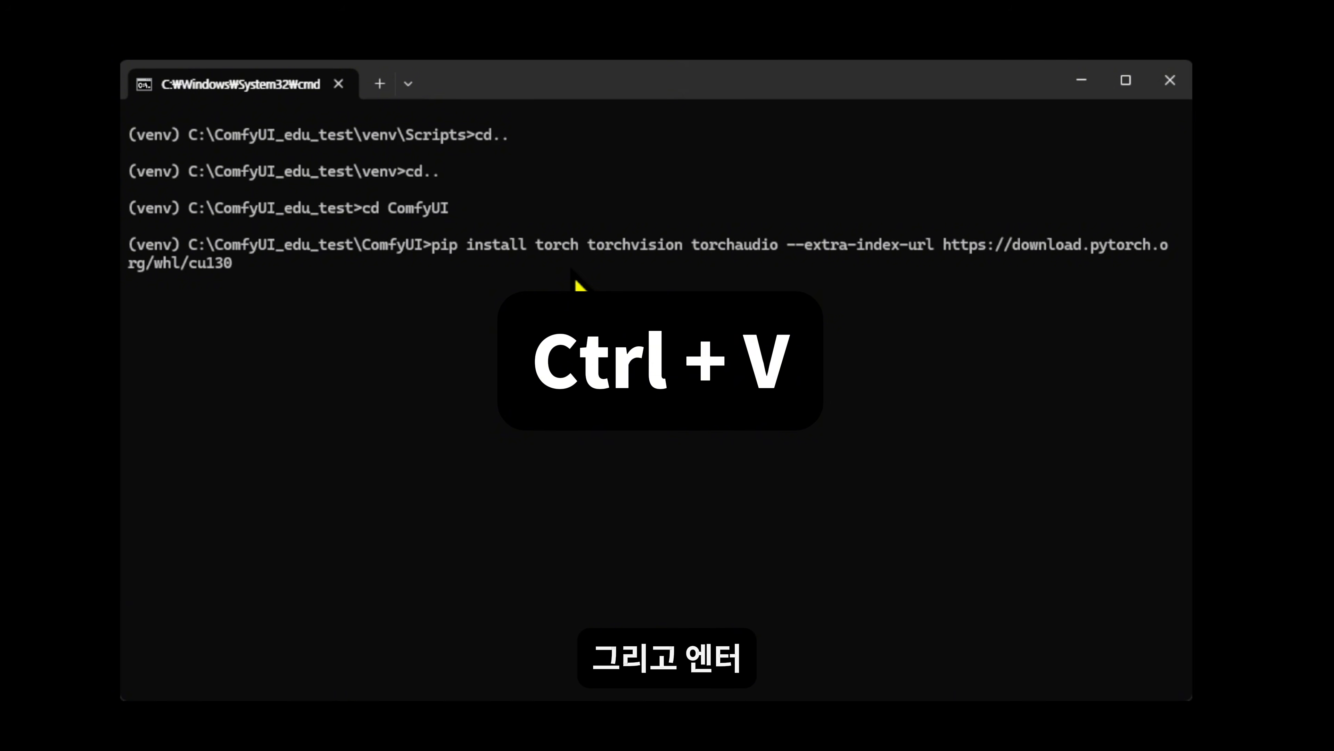
key(Return)
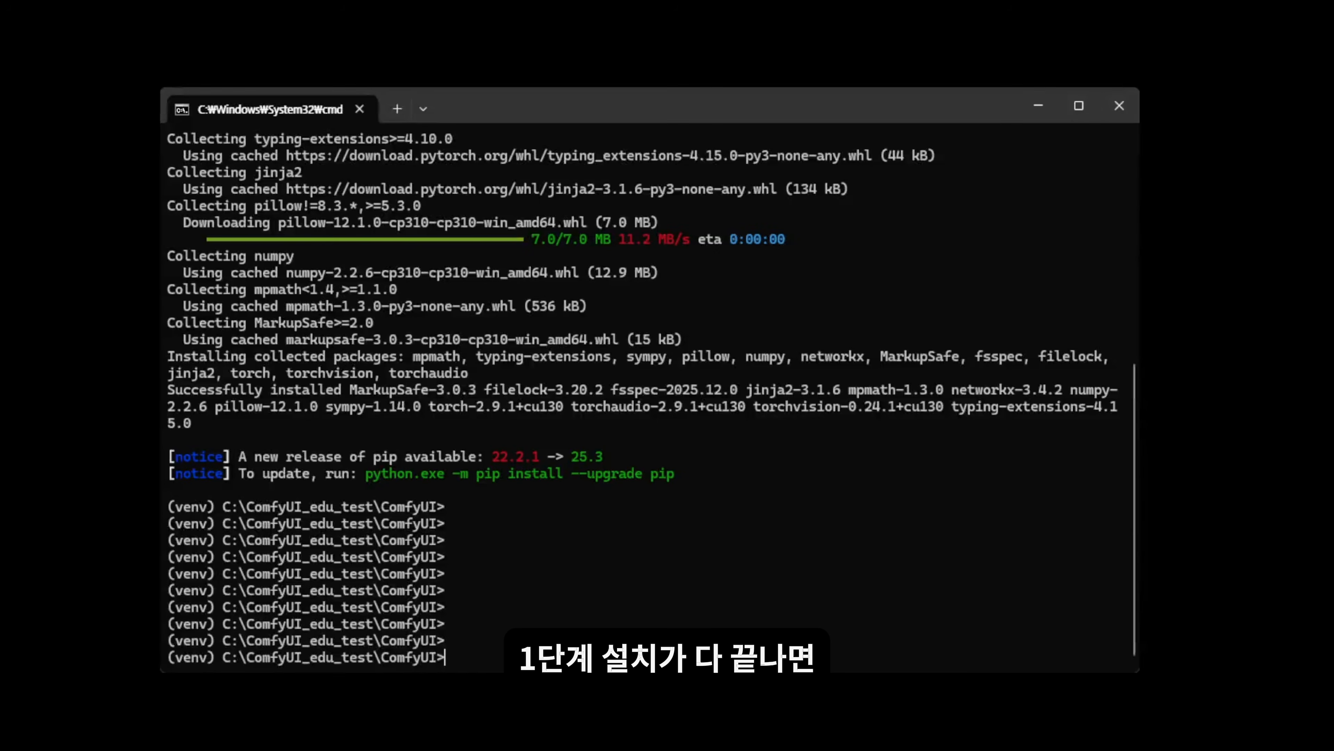
- Test whether the command prompt accepts input by entering the dummy text bhfghfhfgh and several blank lines
text(bhf)
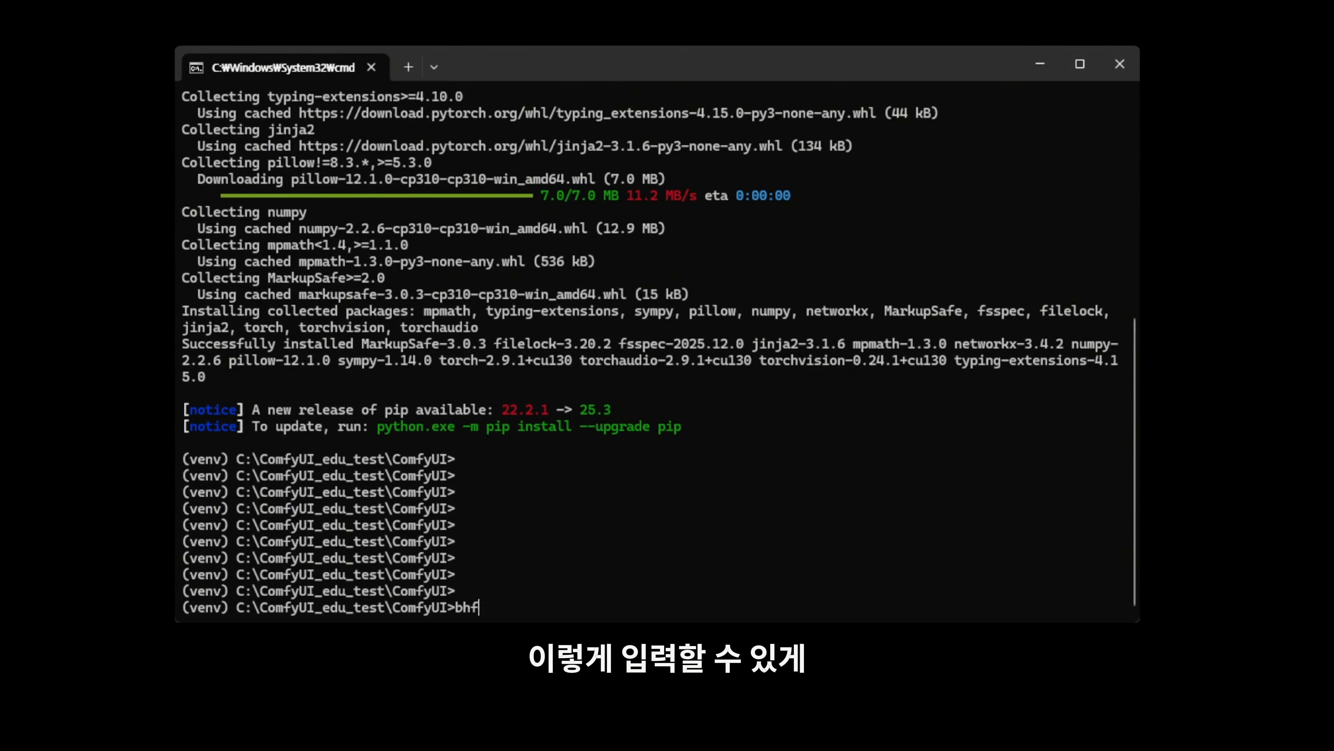
text(ghfhfgh)
key(Return)
key(Return)
key(Return)
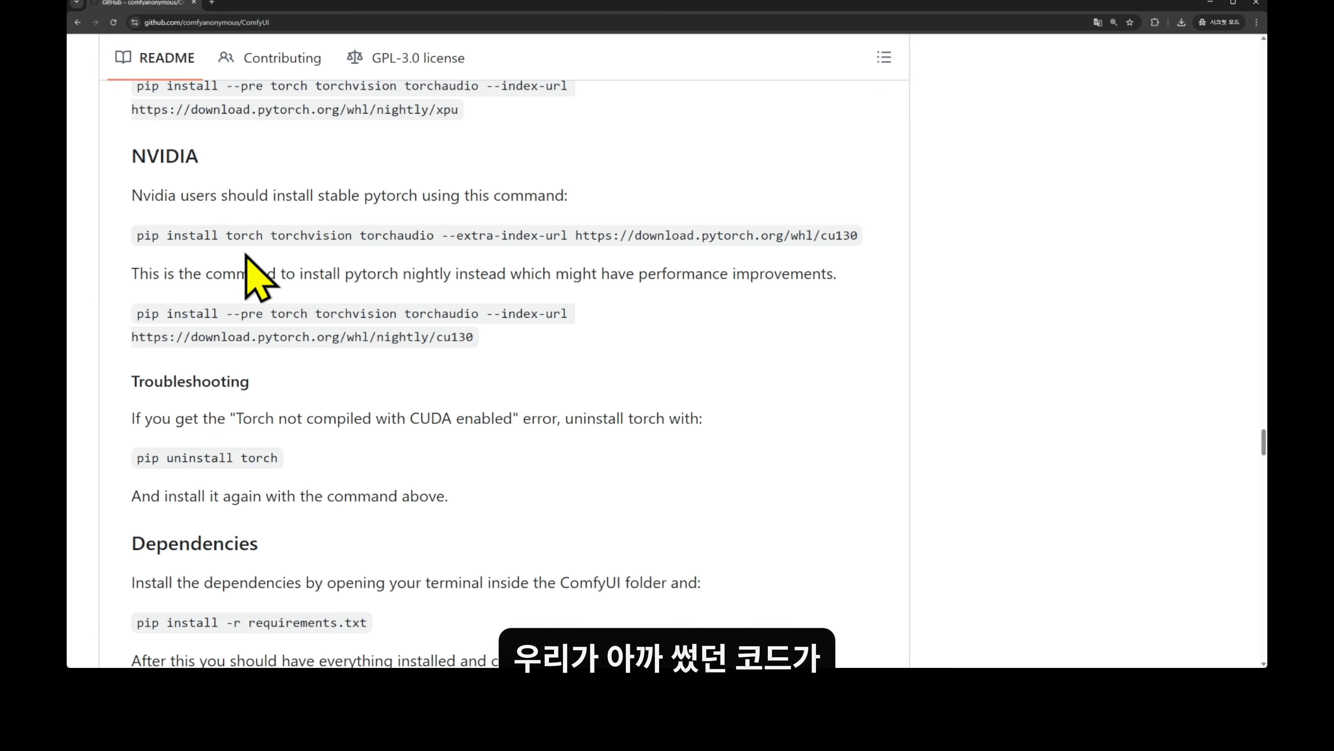
- Find the Dependencies section in the ComfyUI README on GitHub and copy its command pip install -r requirements.txt
triple_click(230, 235)
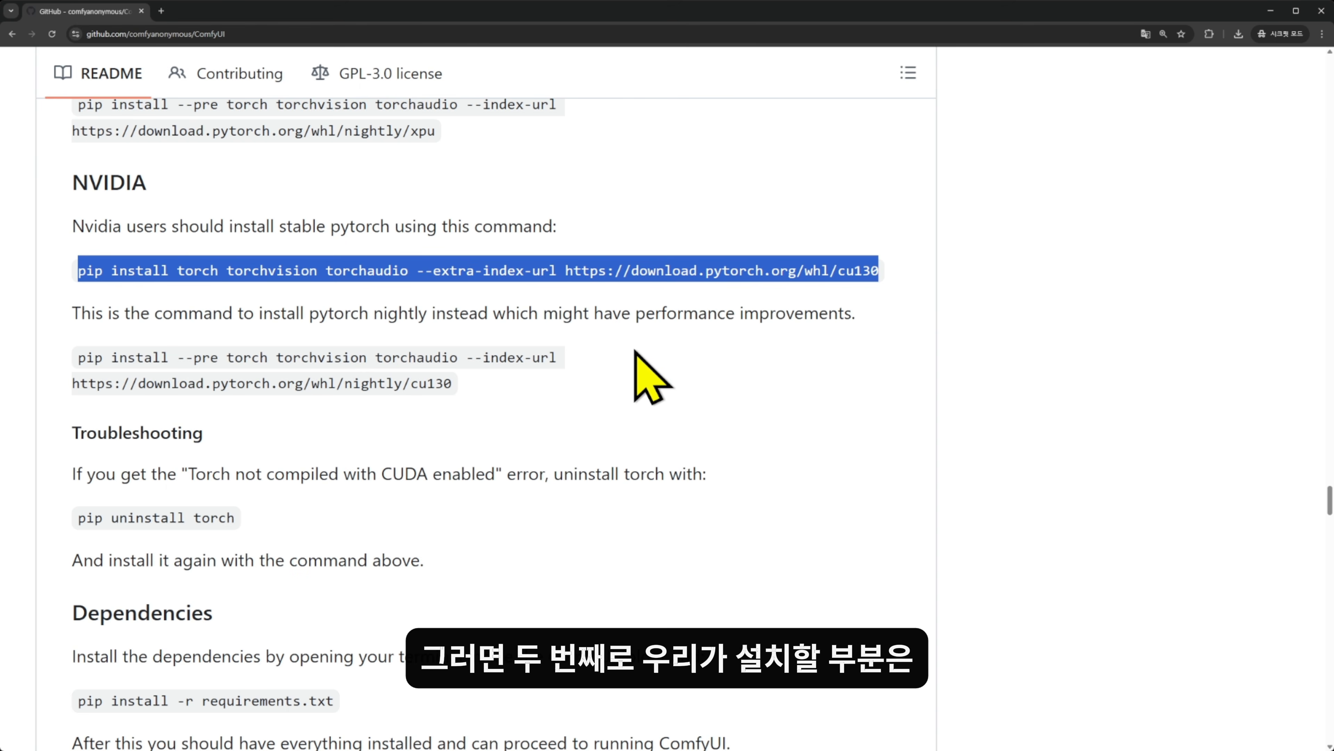
scroll(141, 304, down, 6)
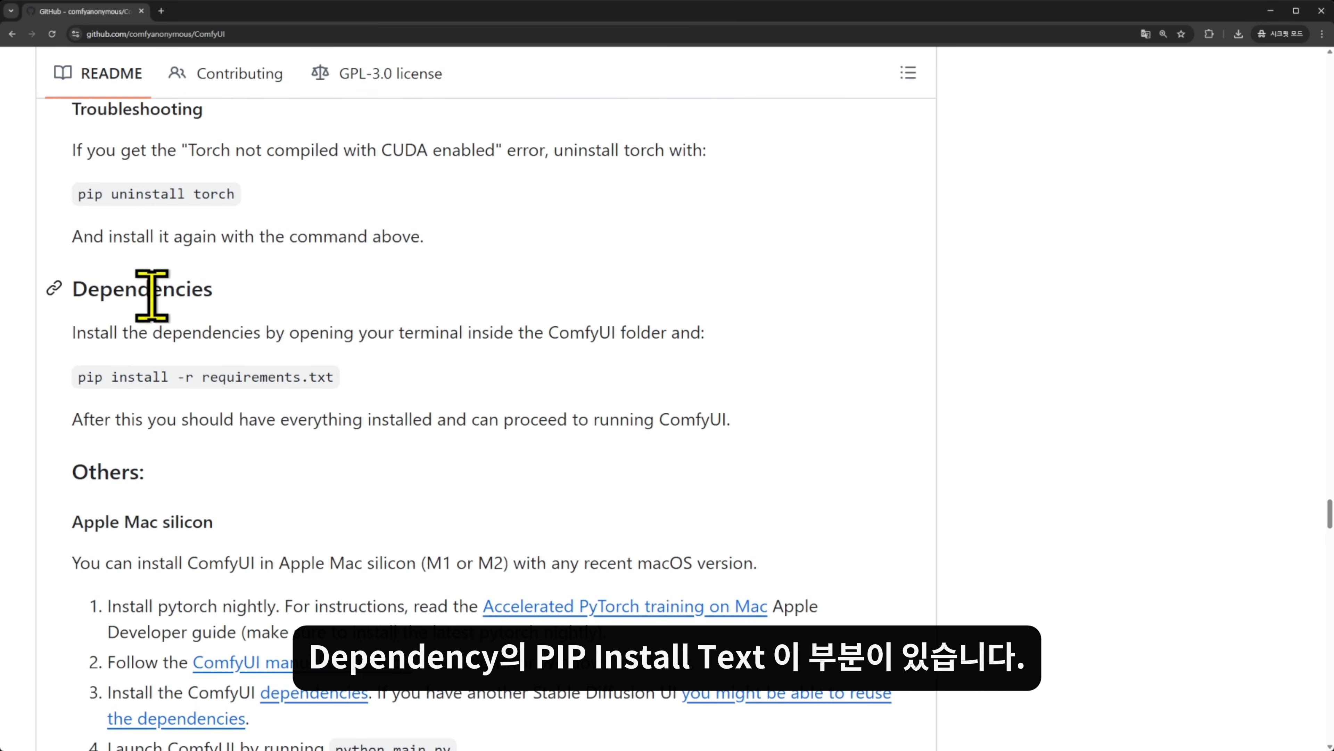
double_click(147, 295)
click(111, 374)
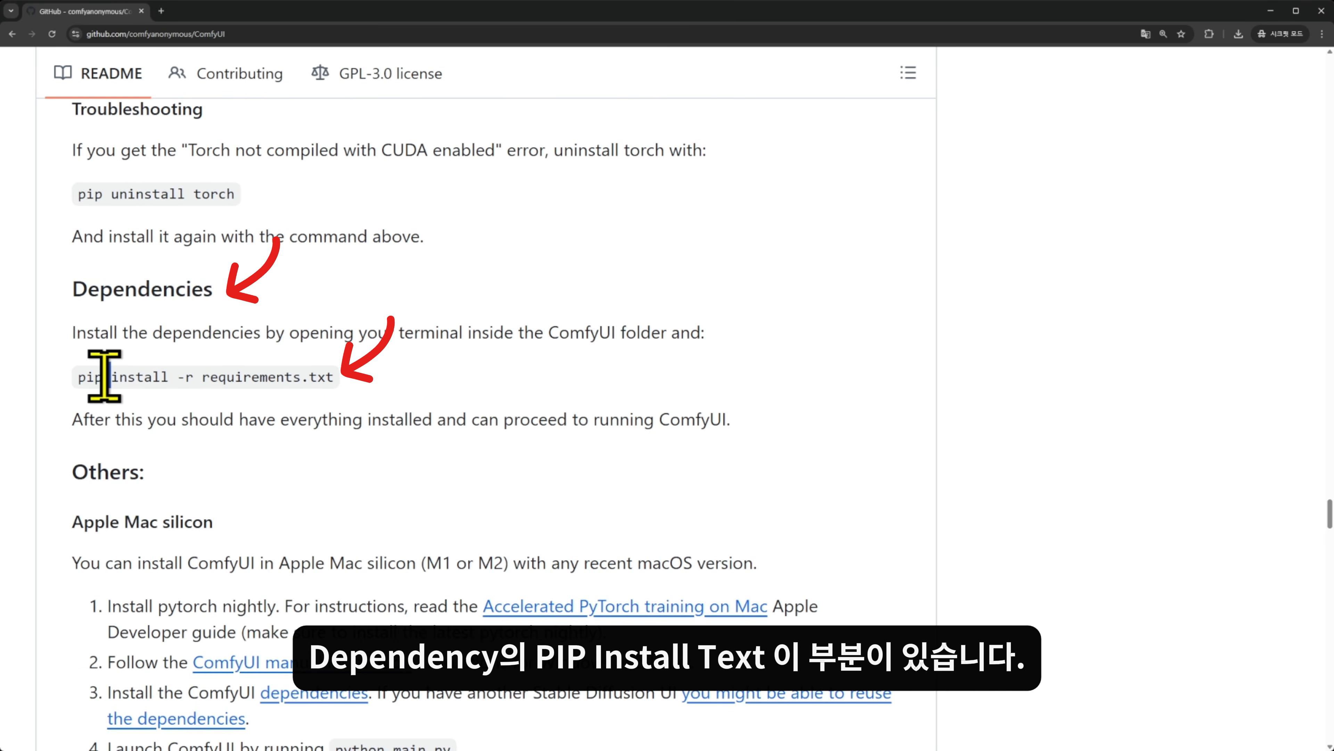
triple_click(104, 377)
click(356, 382)
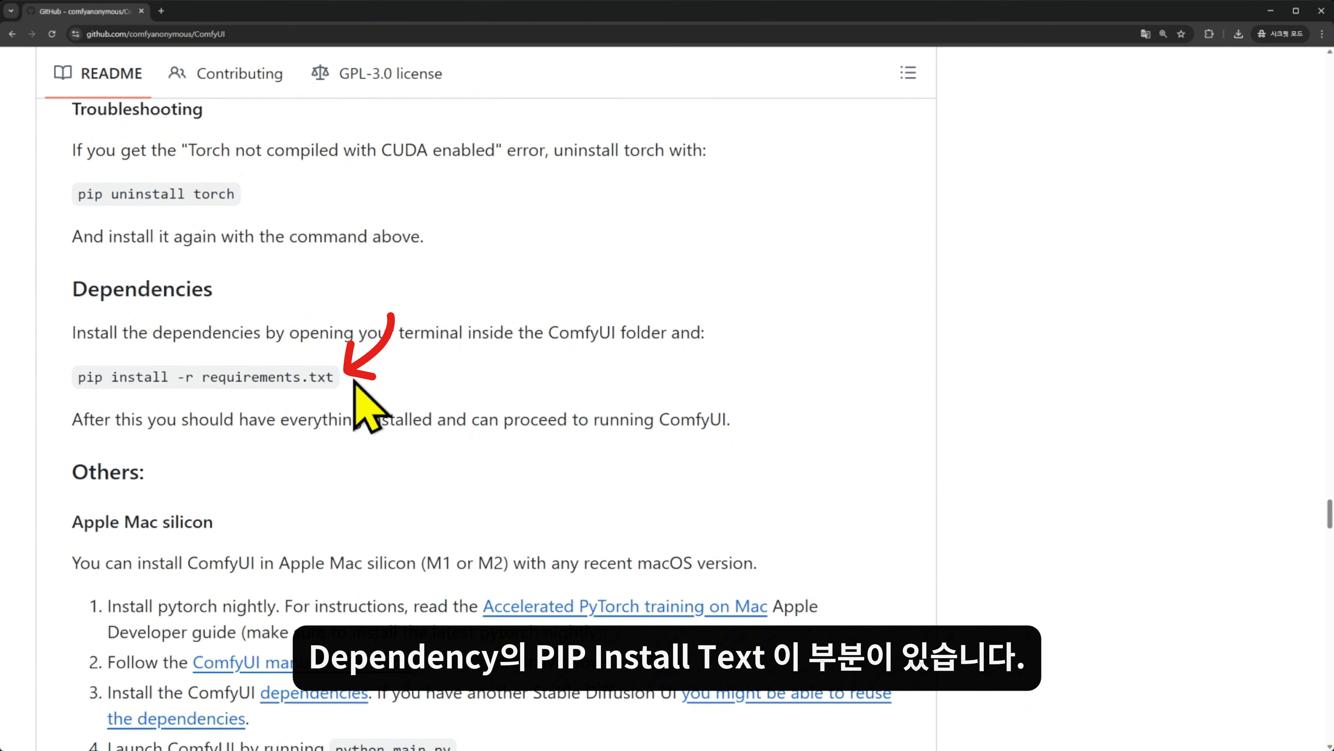
double_click(226, 377)
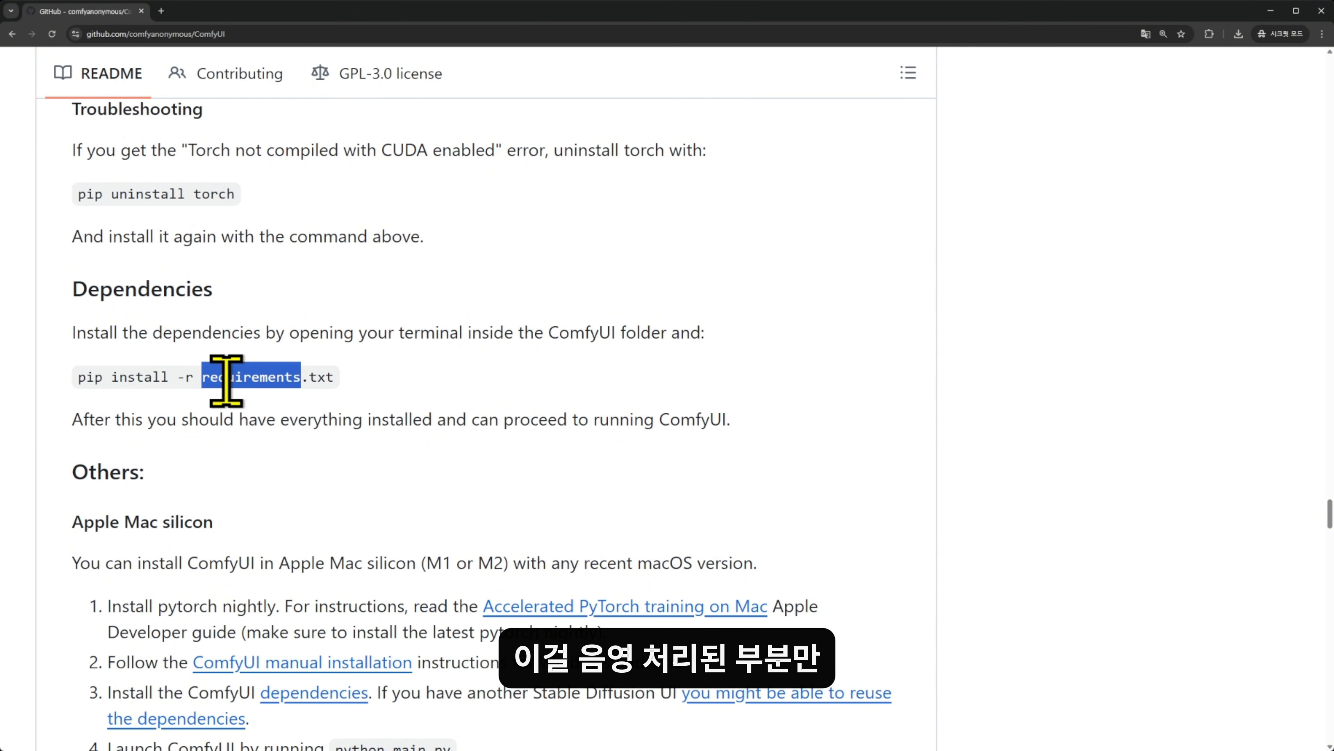
triple_click(219, 377)
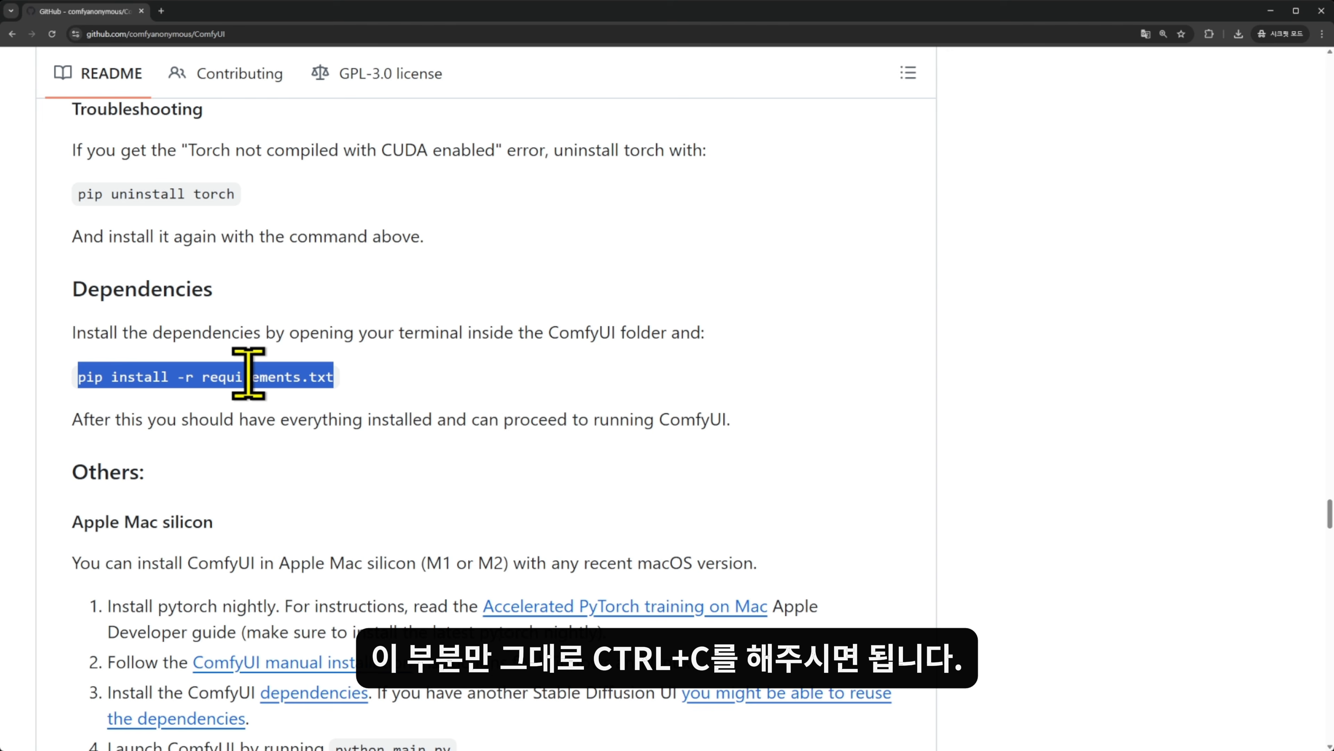
key(ctrl+c)
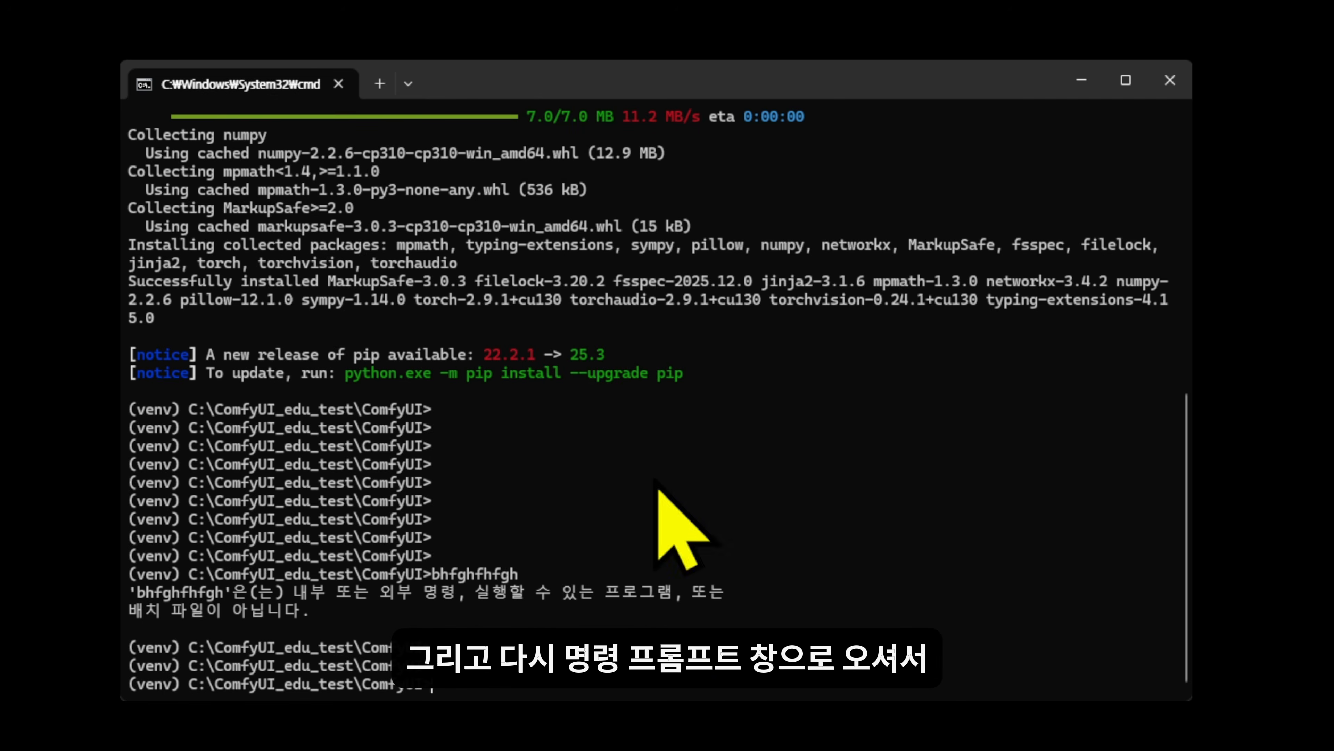
- Run the copied pip install -r requirements.txt command at the ComfyUI folder's command prompt
scroll(730, 478, down, 3)
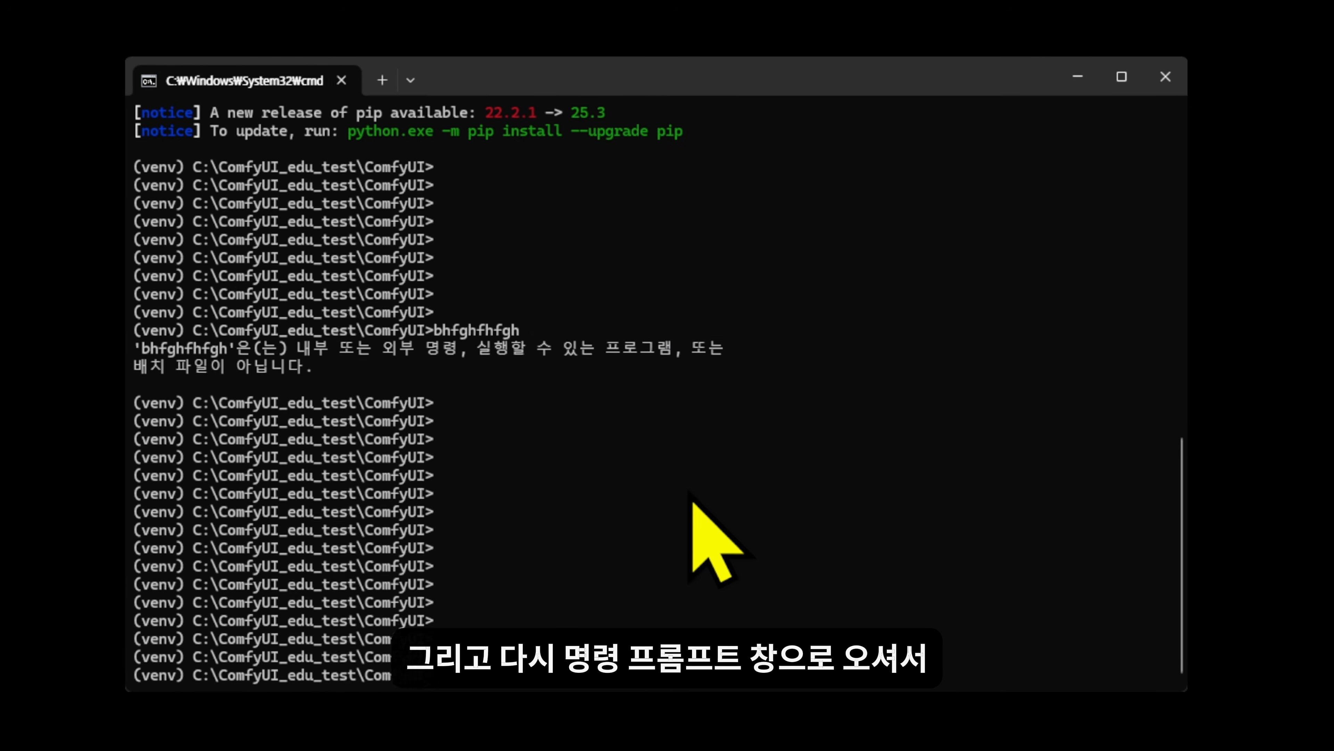
key(ctrl+v)
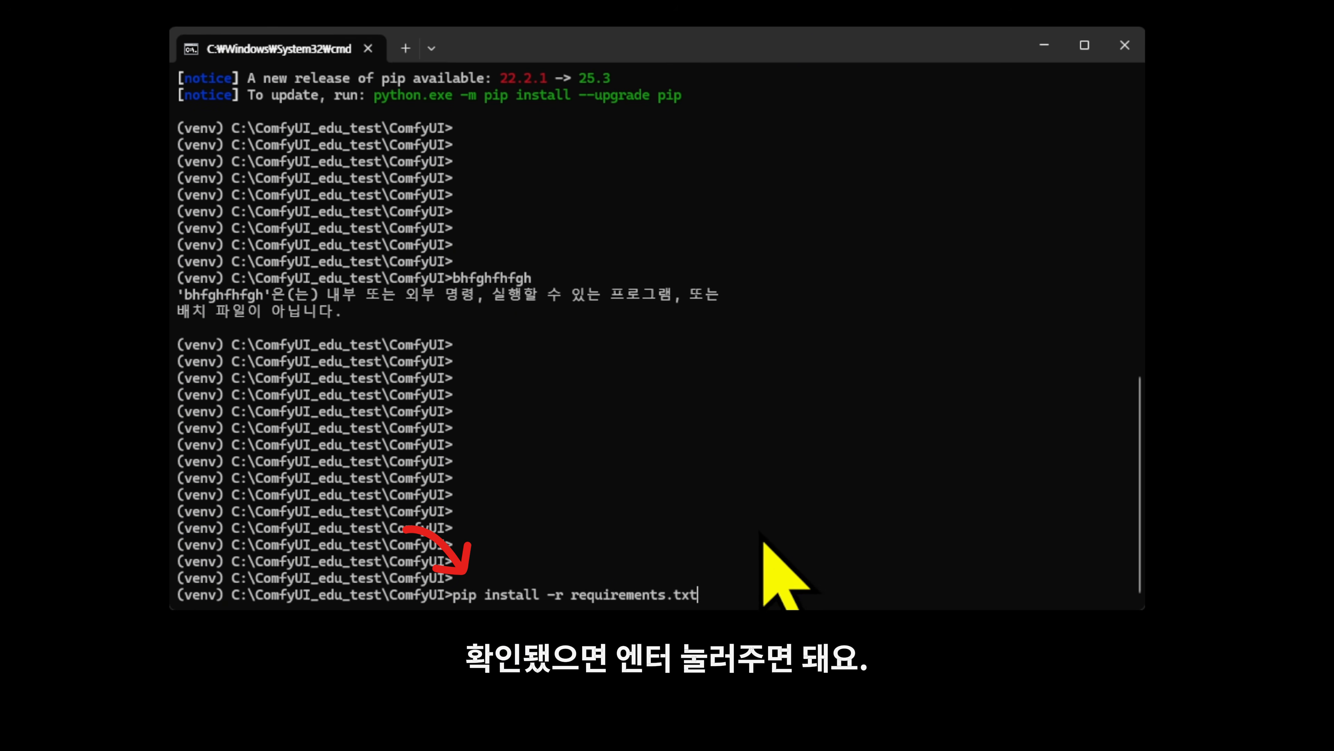
key(Return)
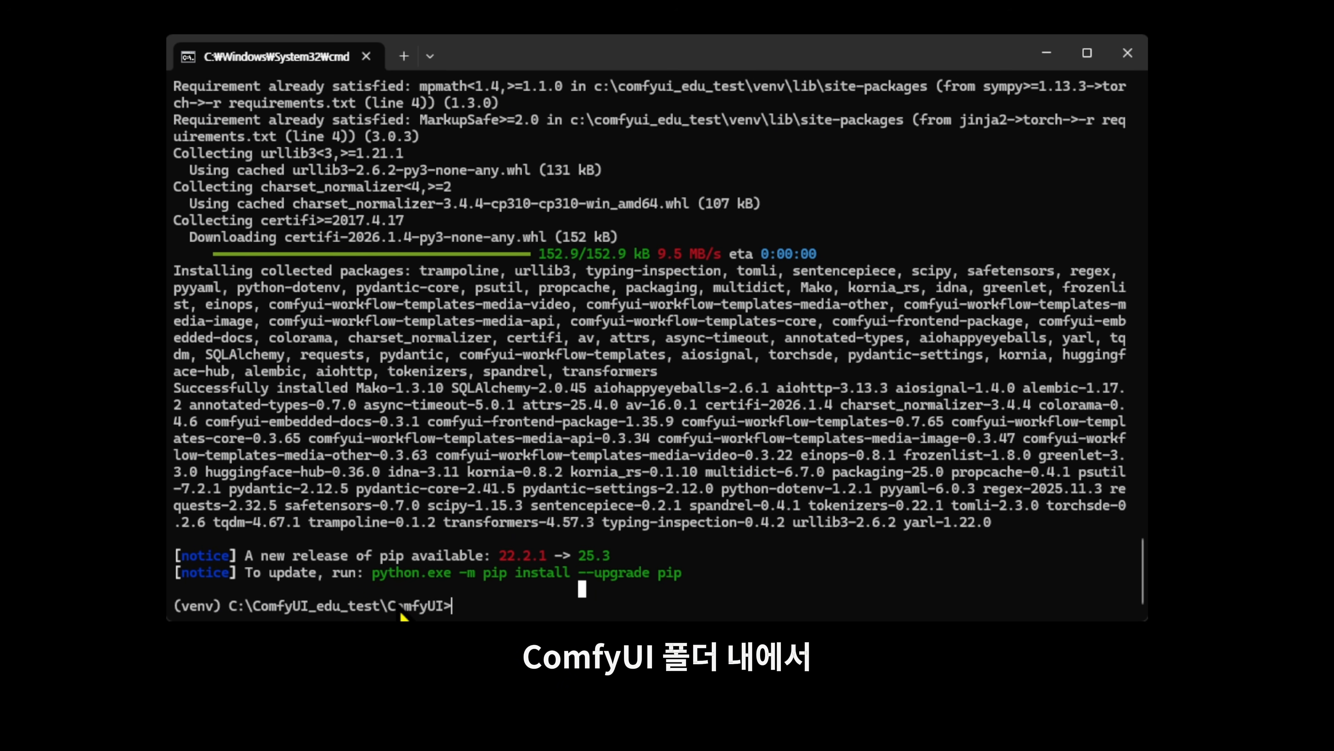
- Try to launch ComfyUI by running python main.py, using filename completion for main.py
text(python)
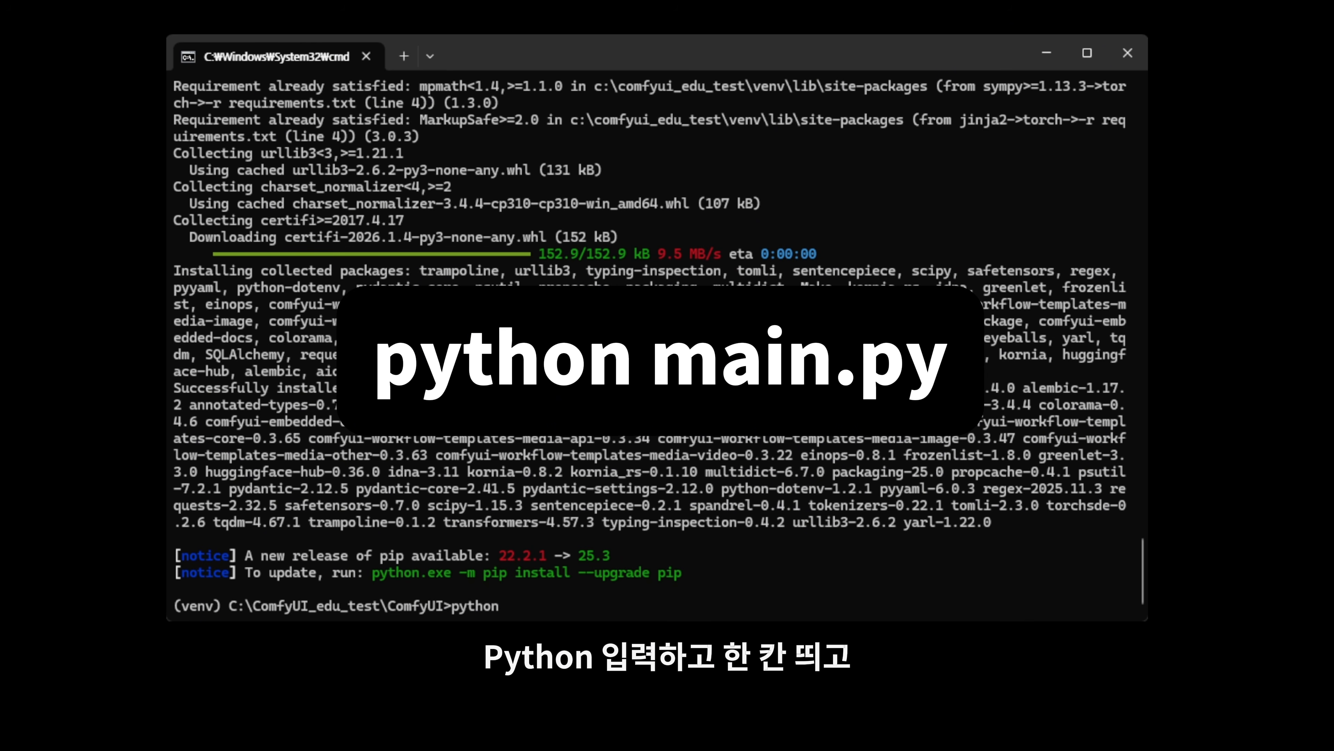
text( ma)
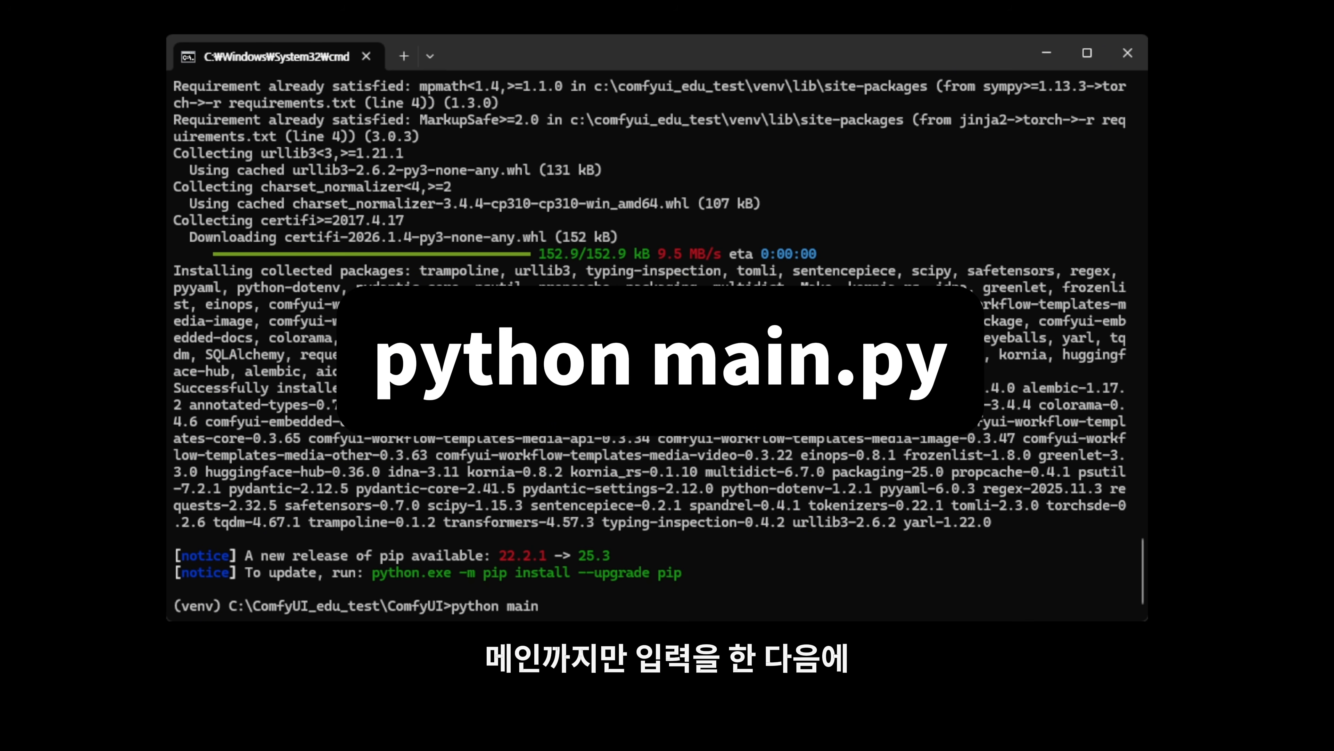
text(in)
key(Tab)
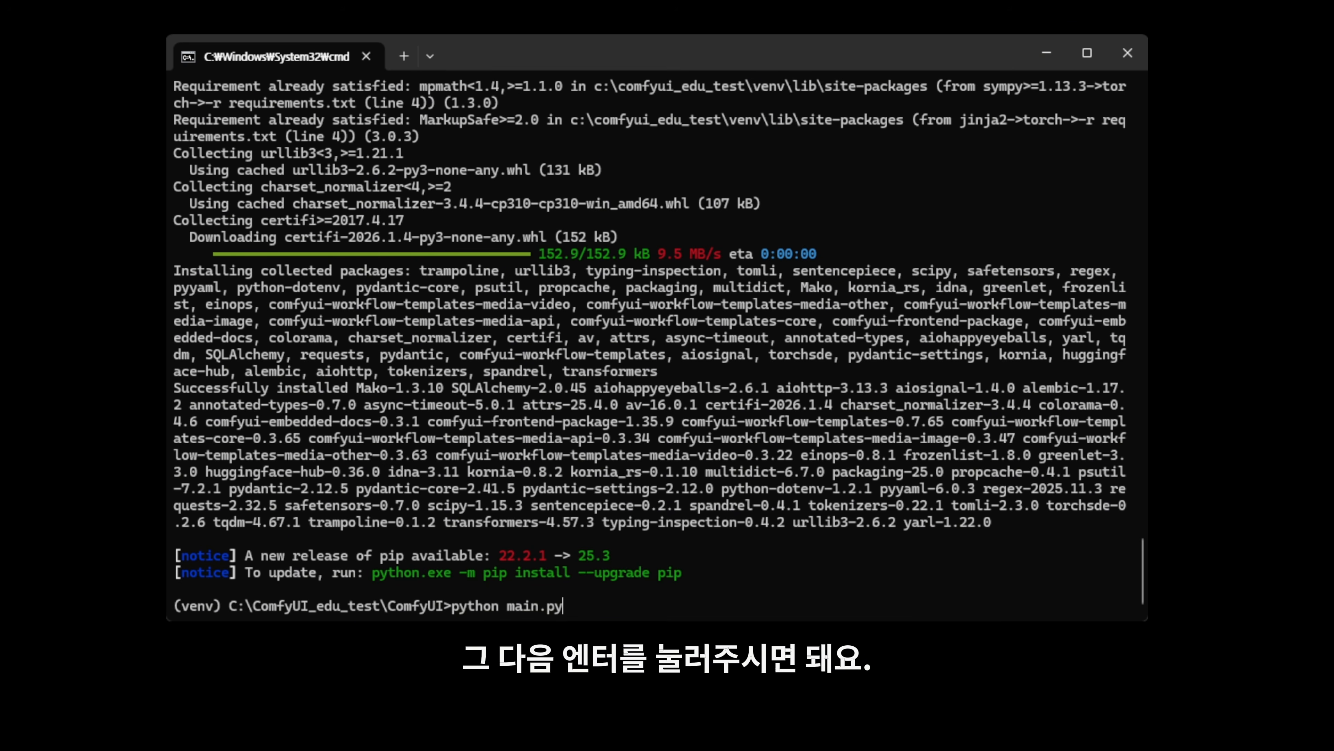
key(Return)
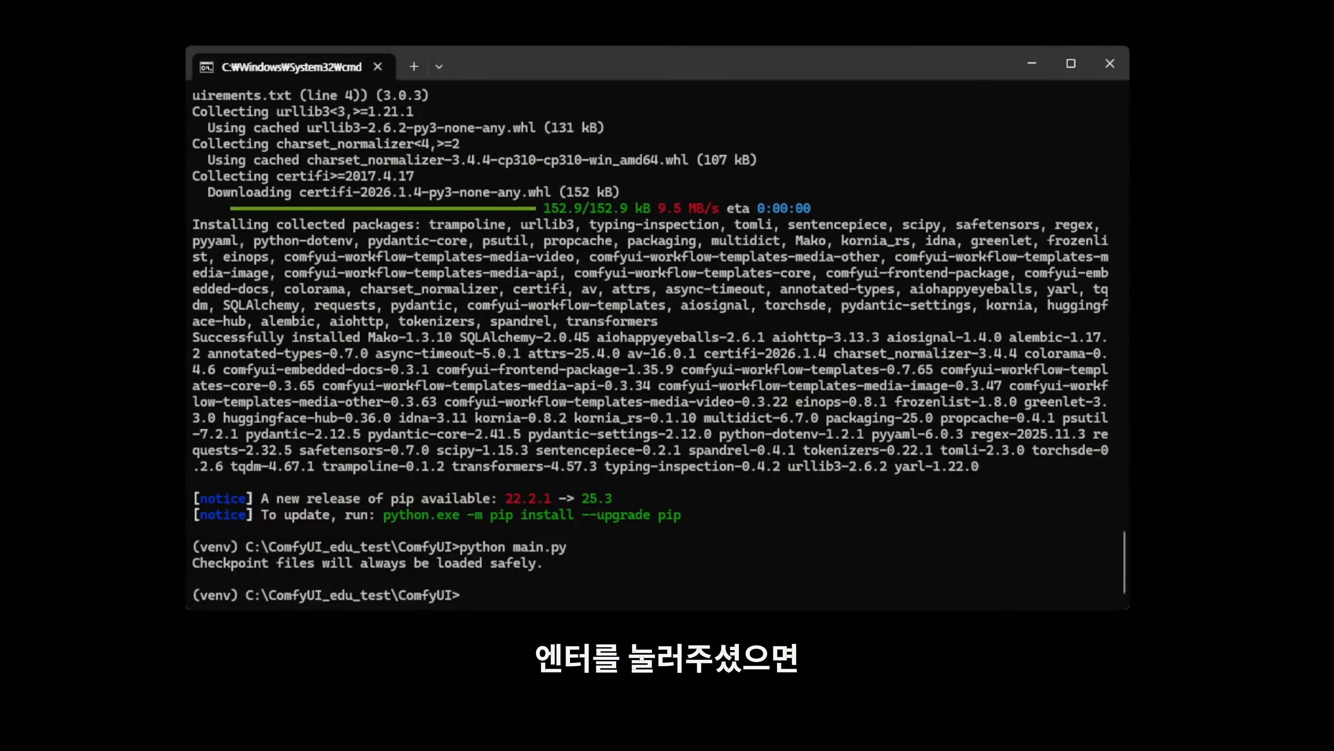
- Examine the output line below the python main.py command, highlighting the full line and its last word
mouse_move(200, 577)
mouse_down()
mouse_move(275, 591)
mouse_move(447, 581)
mouse_up()
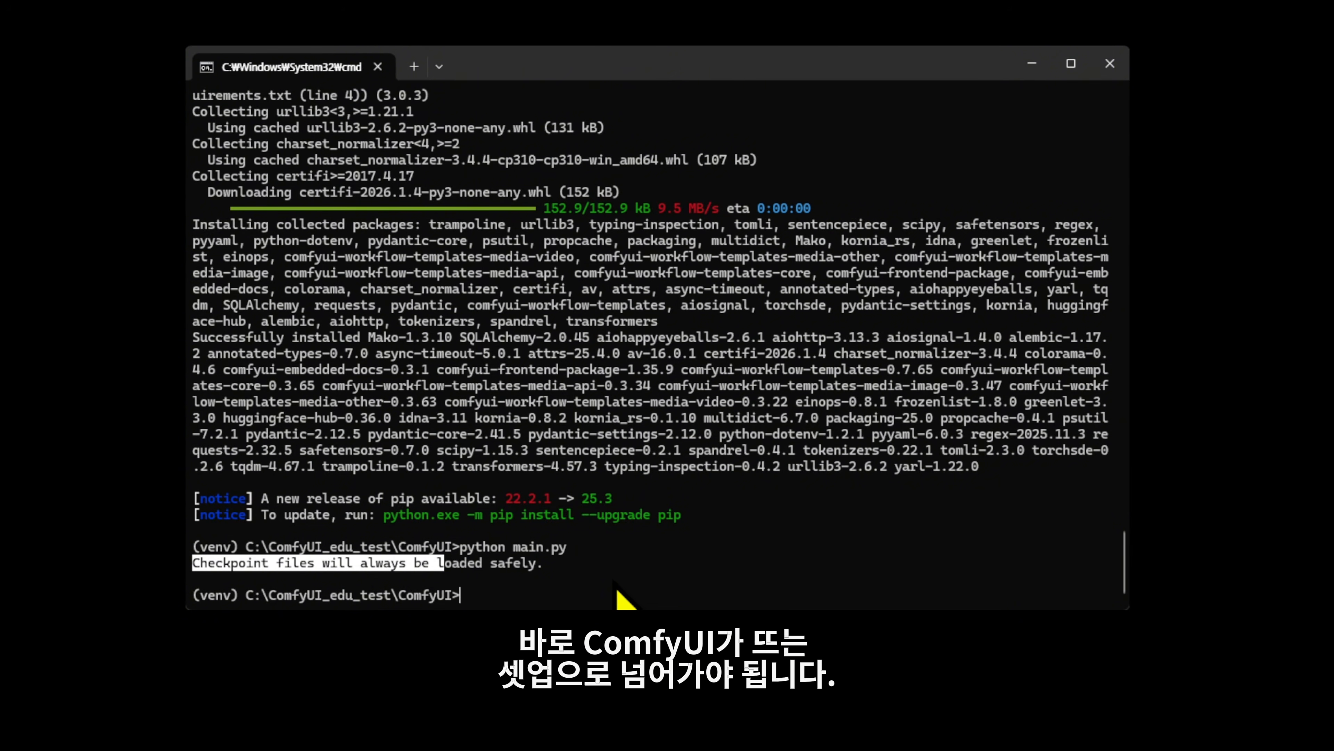
click(592, 578)
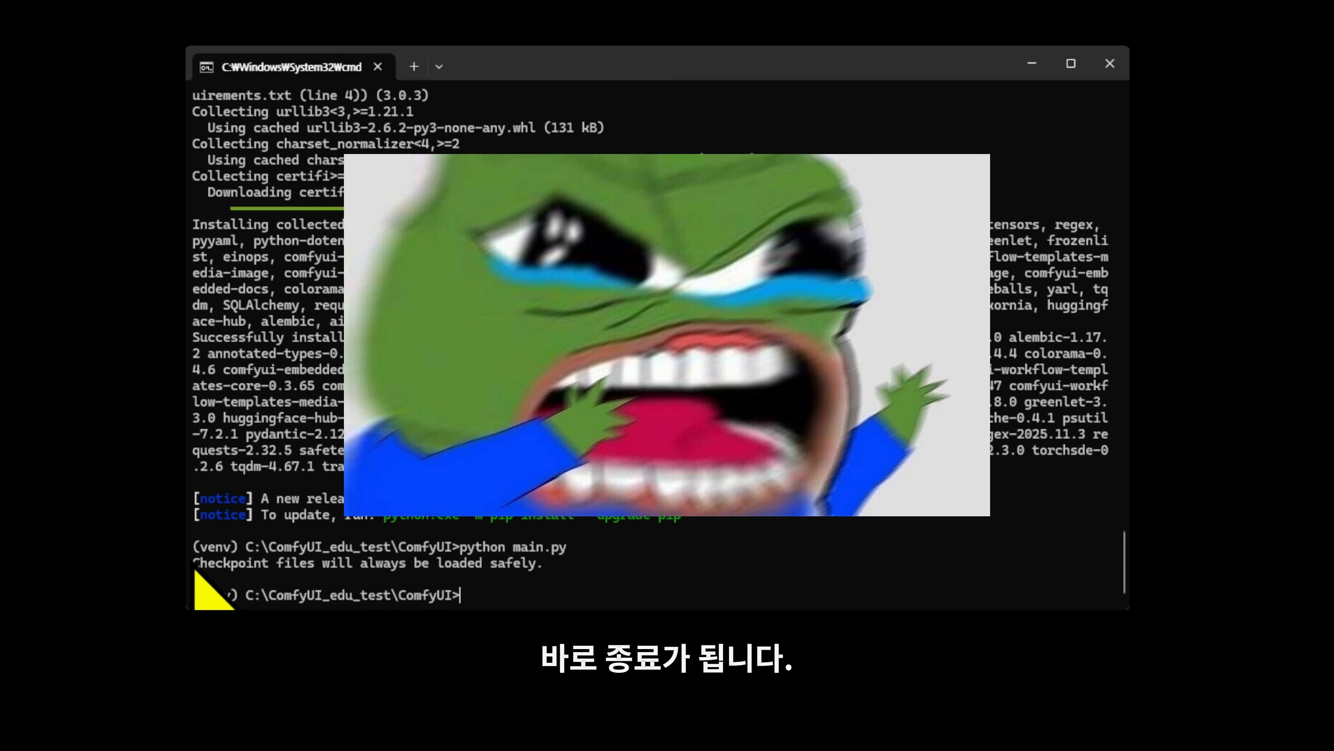
drag(195, 572, 575, 573)
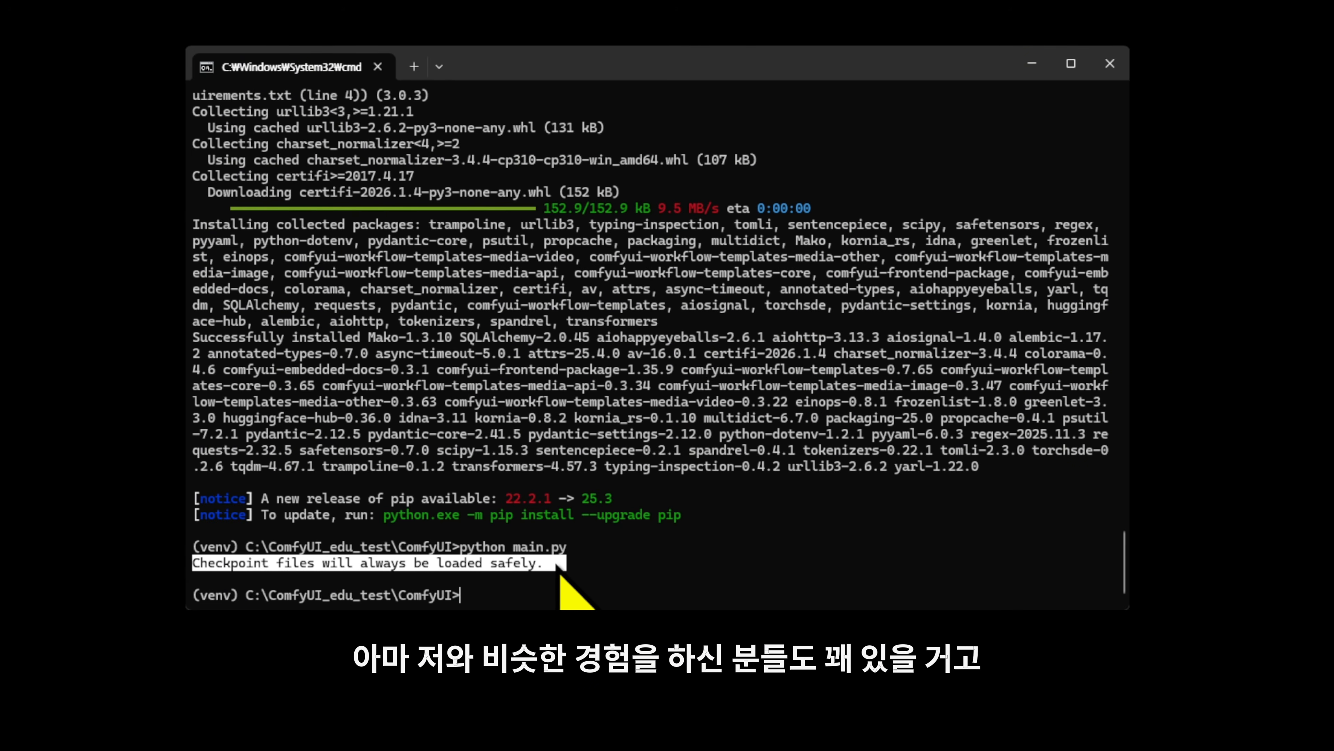
click(559, 567)
triple_click(533, 561)
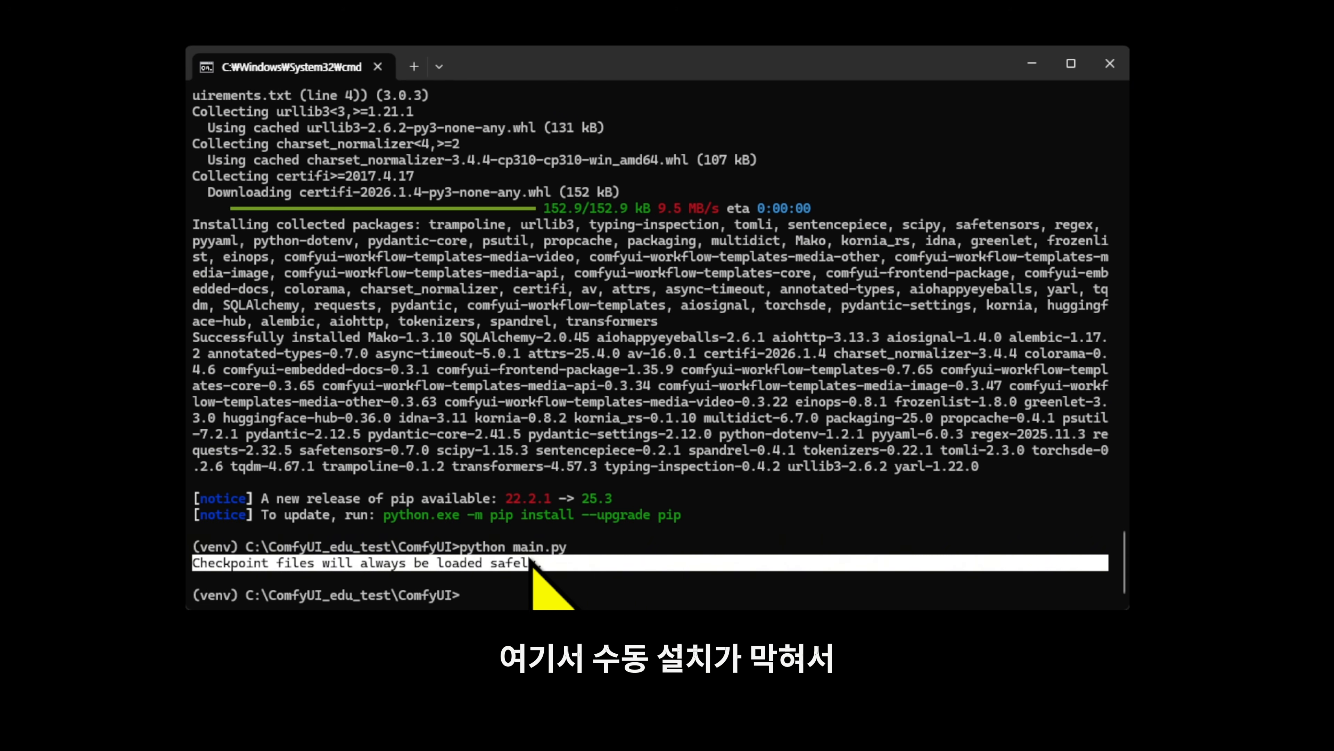
click(532, 562)
double_click(532, 562)
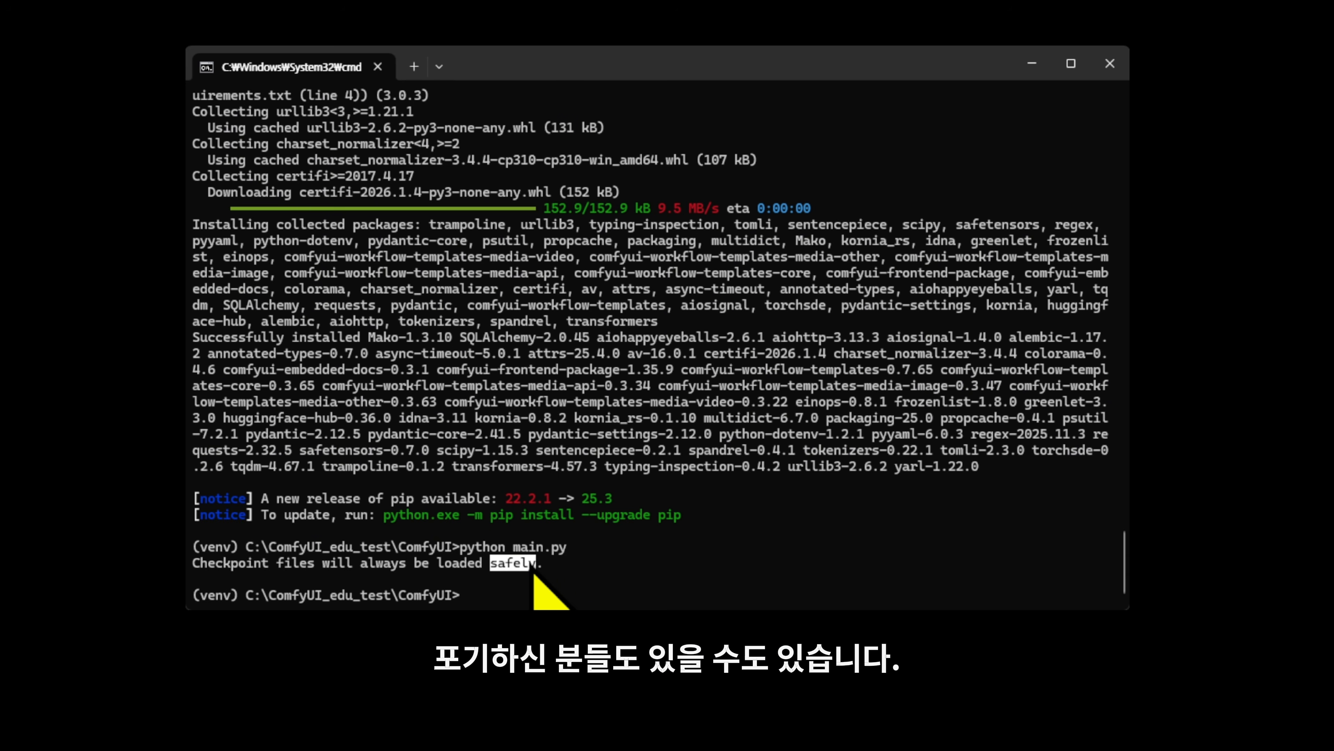
triple_click(548, 568)
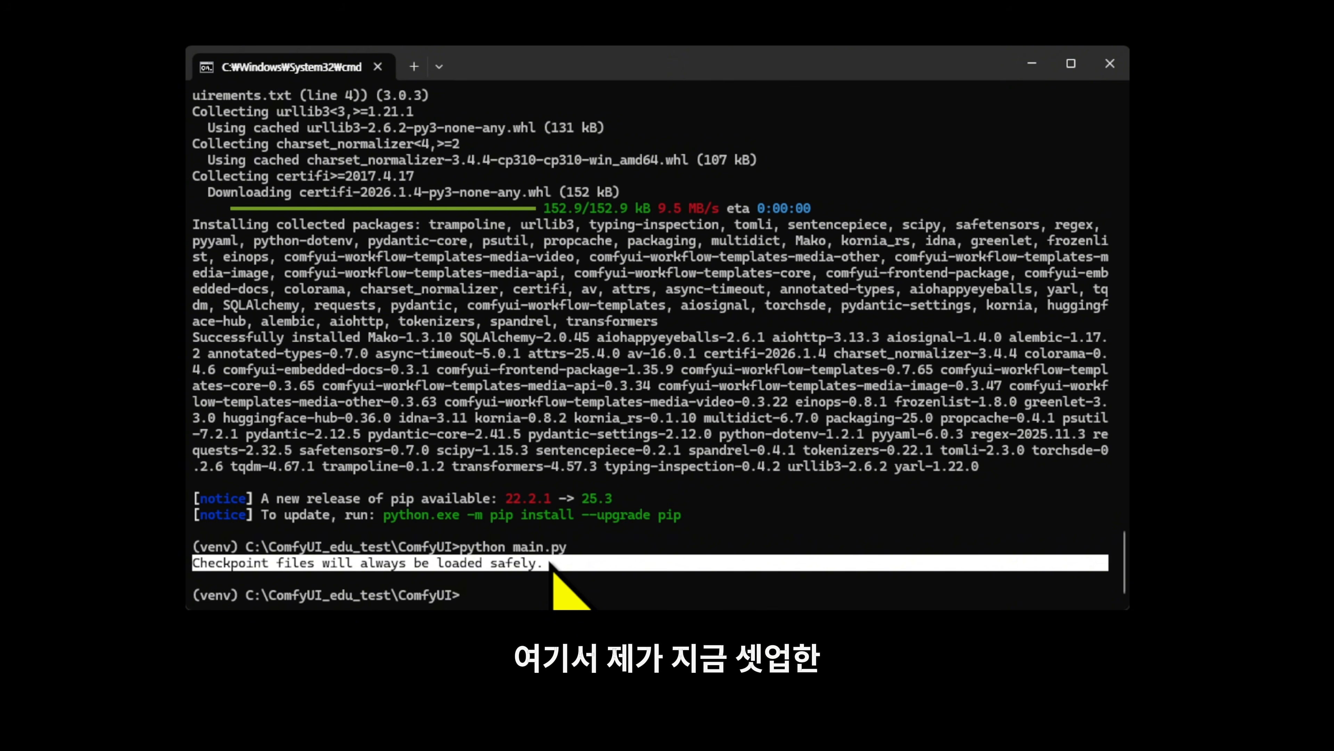
click(549, 569)
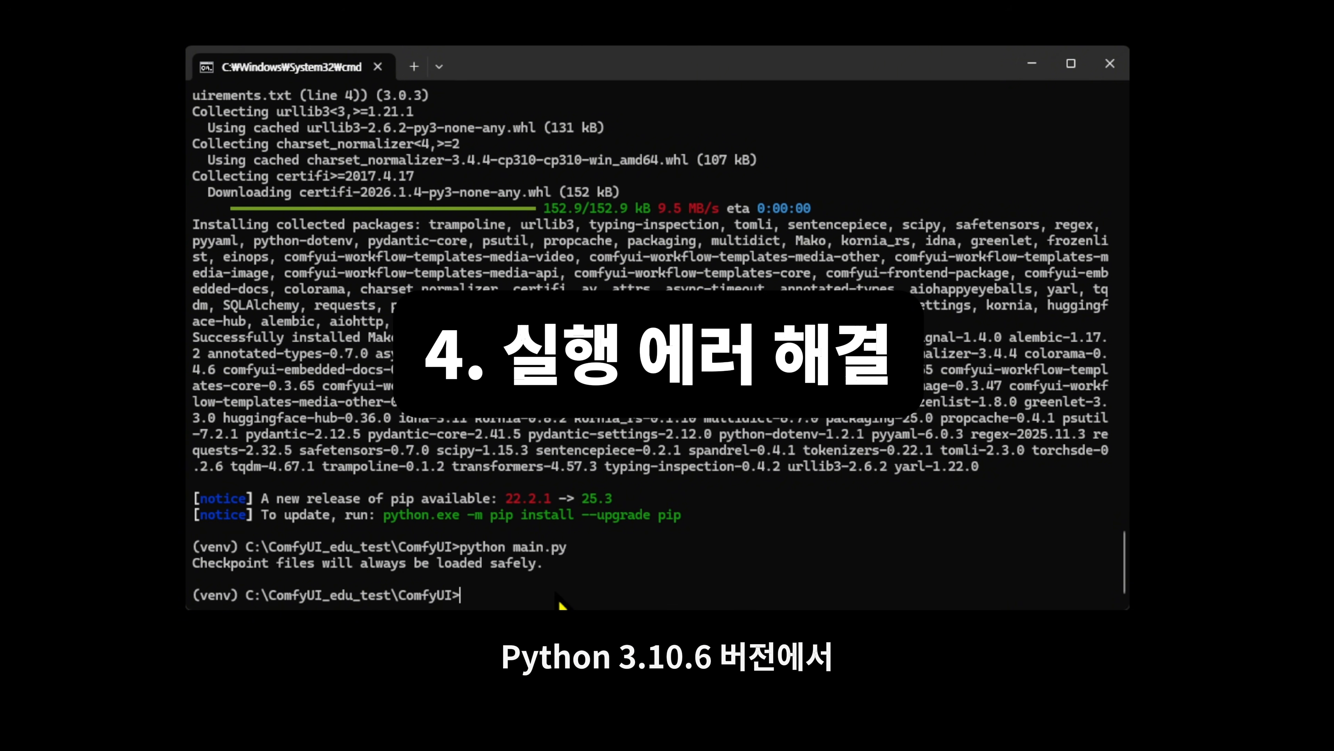
drag(572, 563, 197, 574)
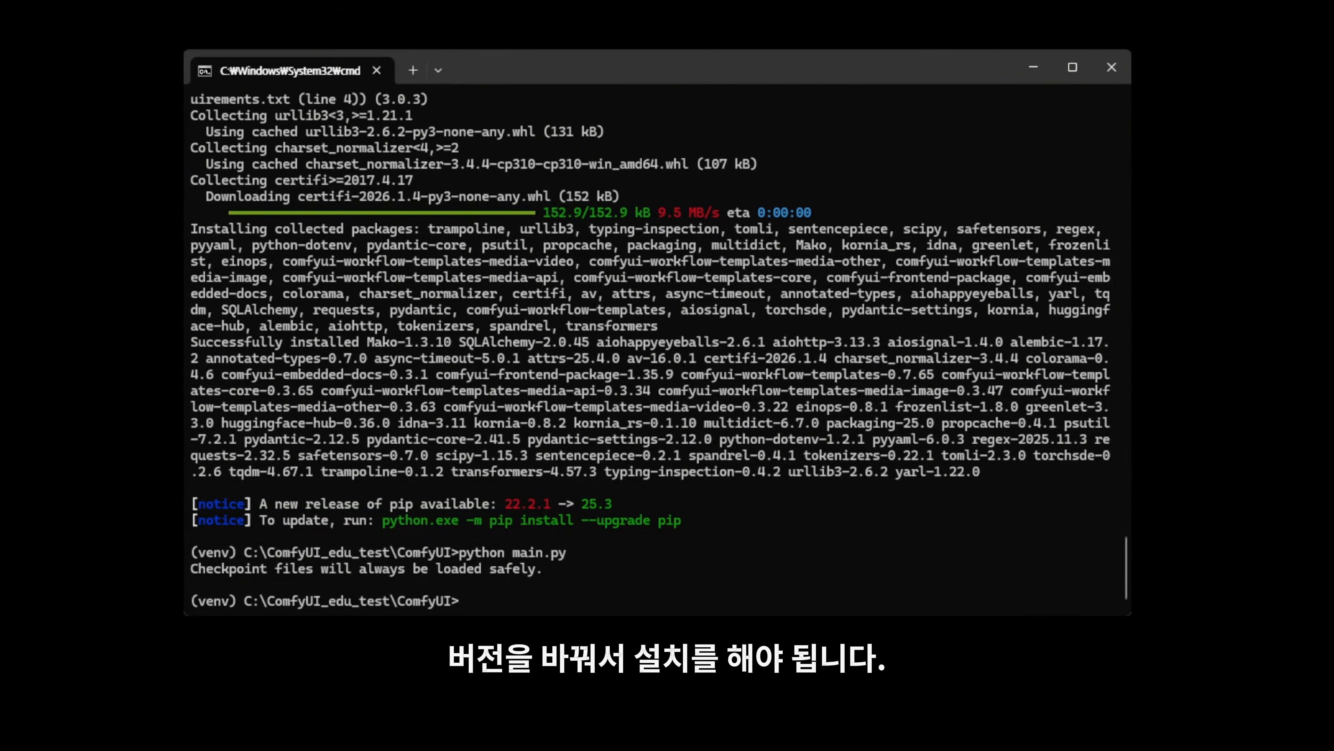
- Highlight the folder names ComfyUI and ComfyUI_edu_test in the current prompt path
drag(449, 602, 385, 601)
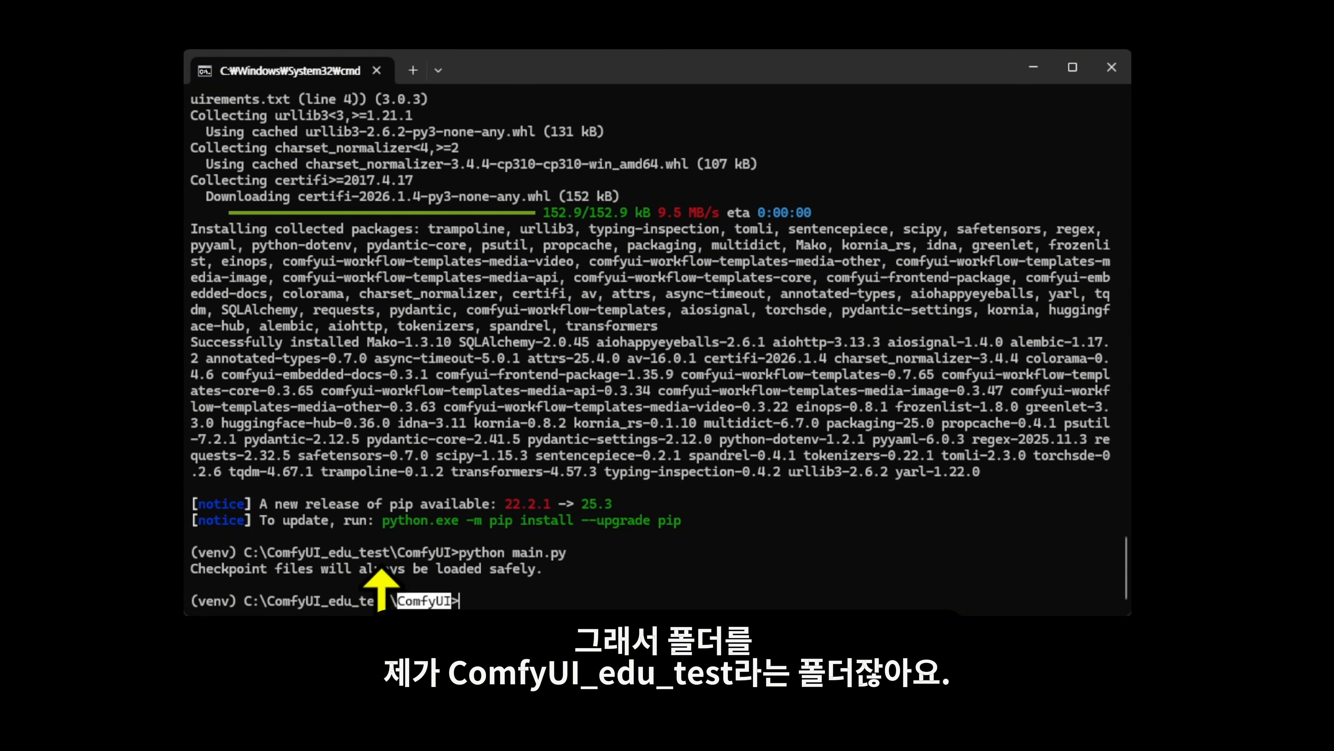
click(279, 605)
drag(271, 606, 373, 607)
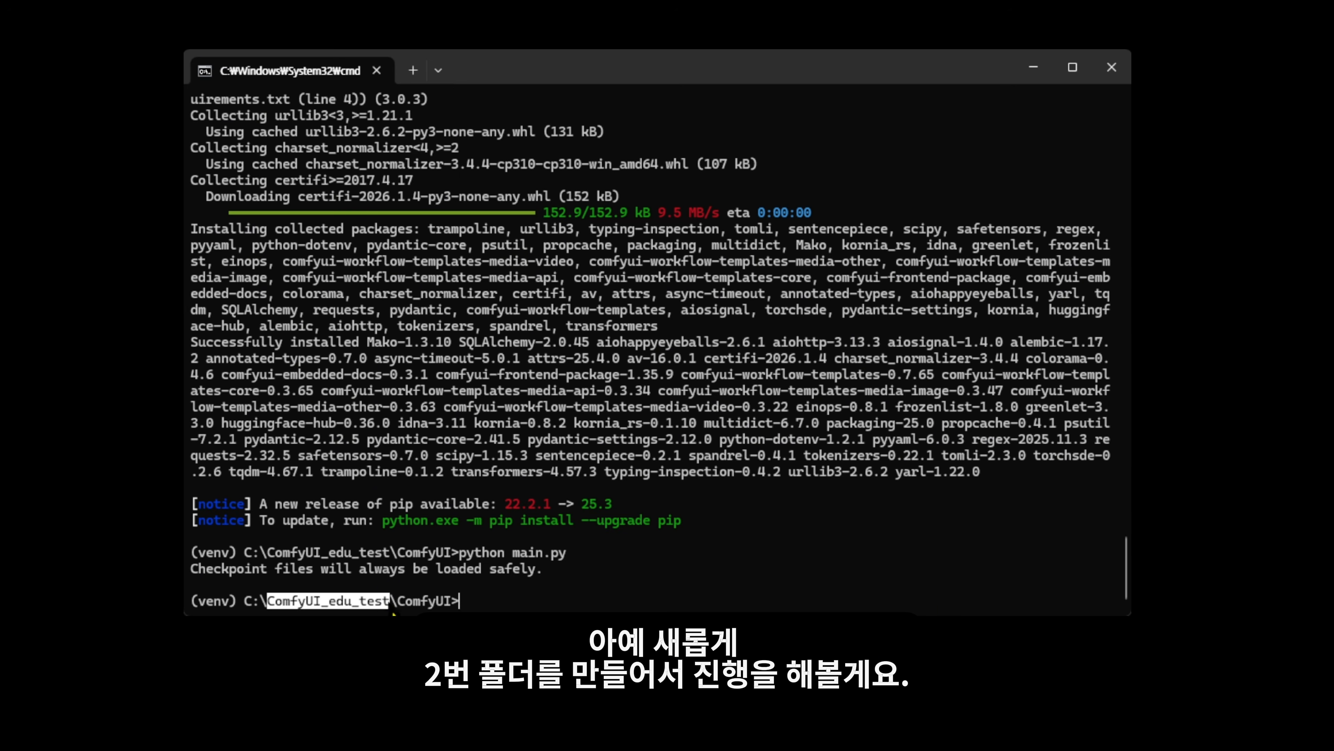
click(386, 608)
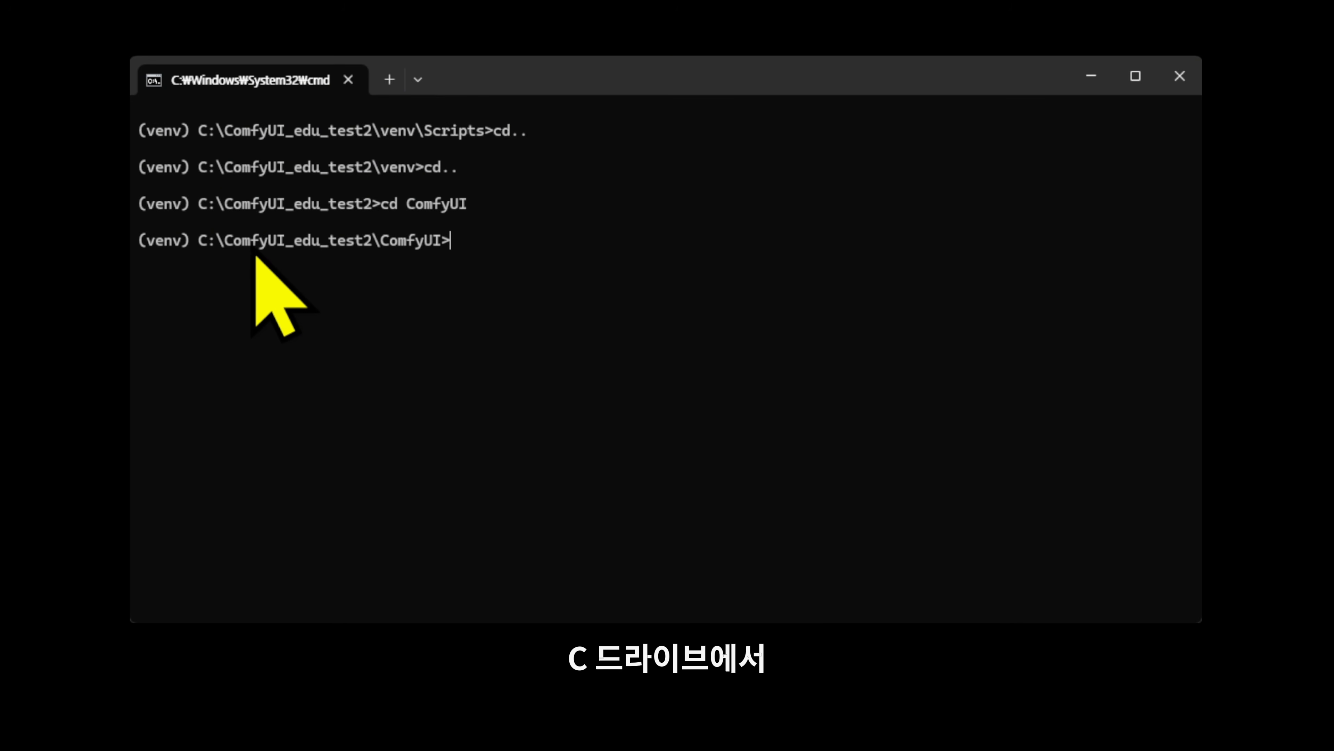
- Examine the prompt of the second installation in C:\ComfyUI_edu_test2\ComfyUI, highlighting the digit 2 and the whole prompt line
mouse_move(237, 254)
mouse_down()
mouse_move(354, 257)
mouse_move(375, 251)
mouse_move(365, 245)
mouse_up()
click(375, 251)
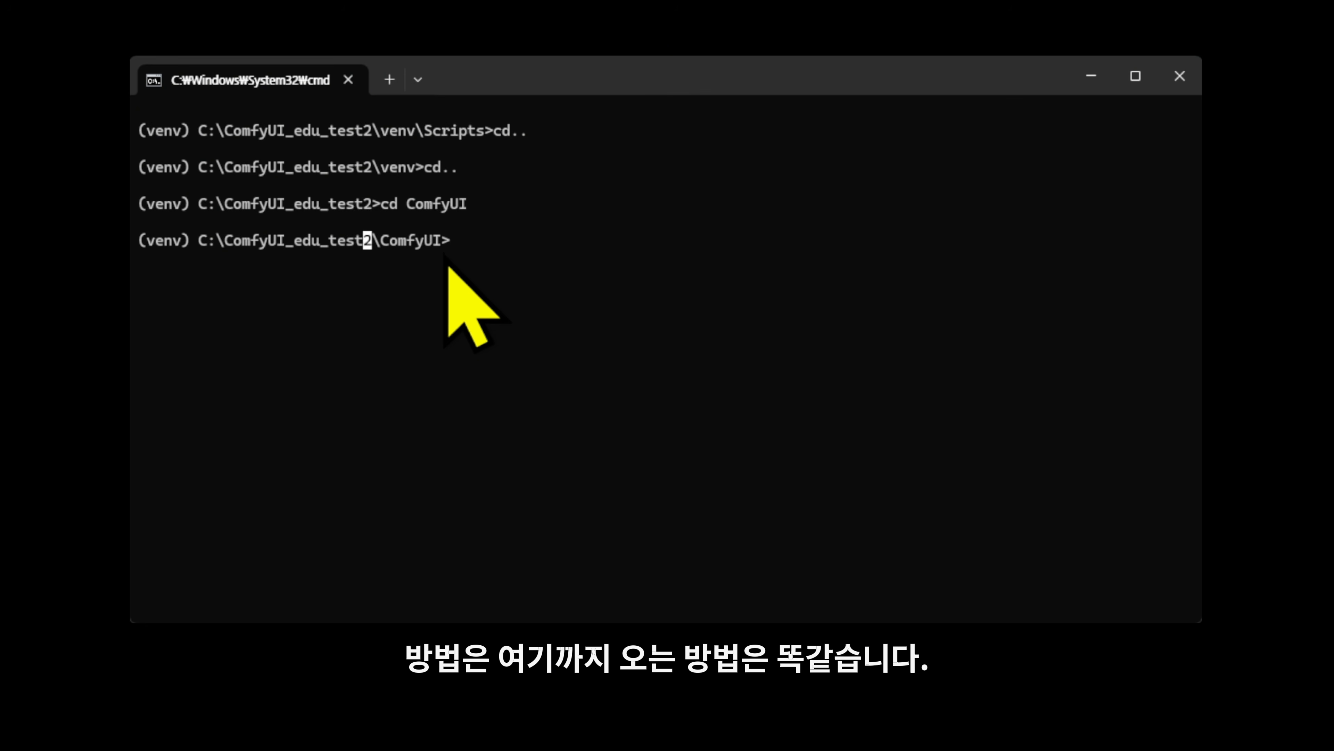
click(447, 271)
drag(484, 241, 139, 245)
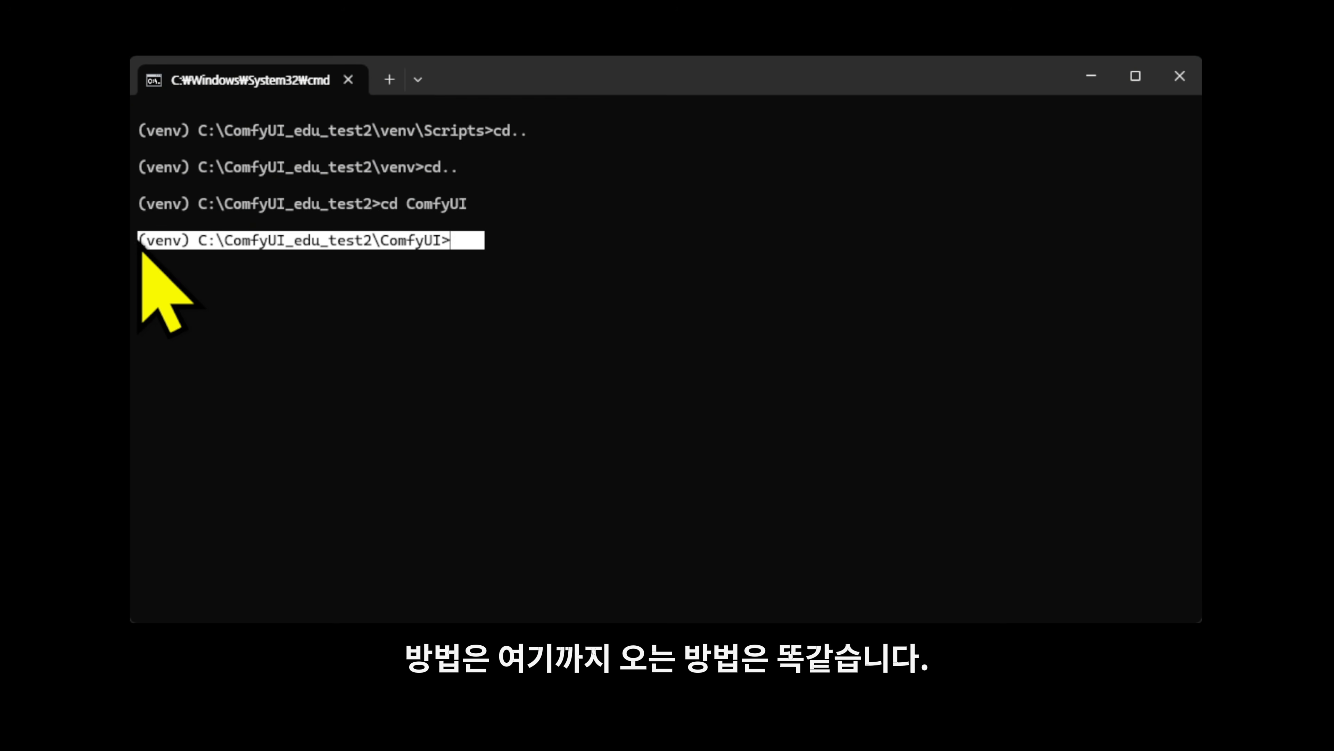
click(413, 272)
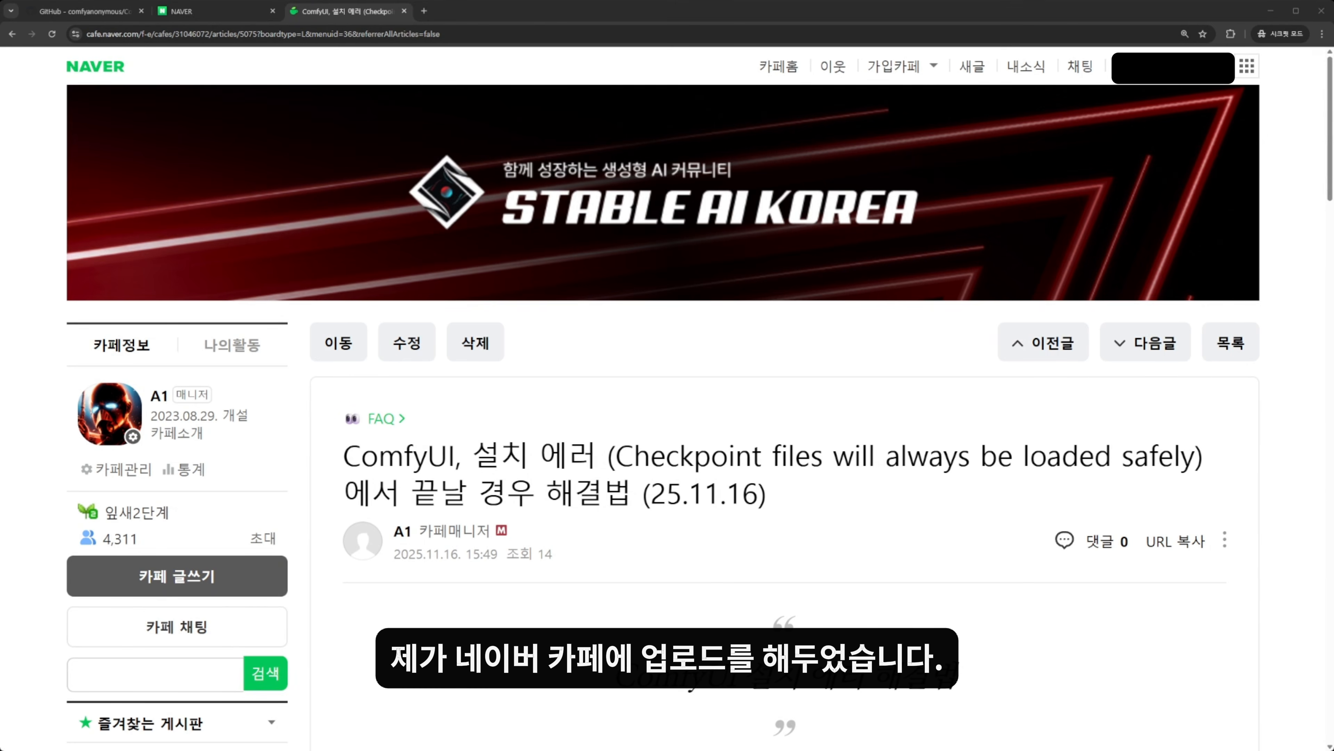
- Read the cafe FAQ post on the checkpoint-files launch error, highlighting the cu130 pip install command that causes it
scroll(698, 399, down, 1)
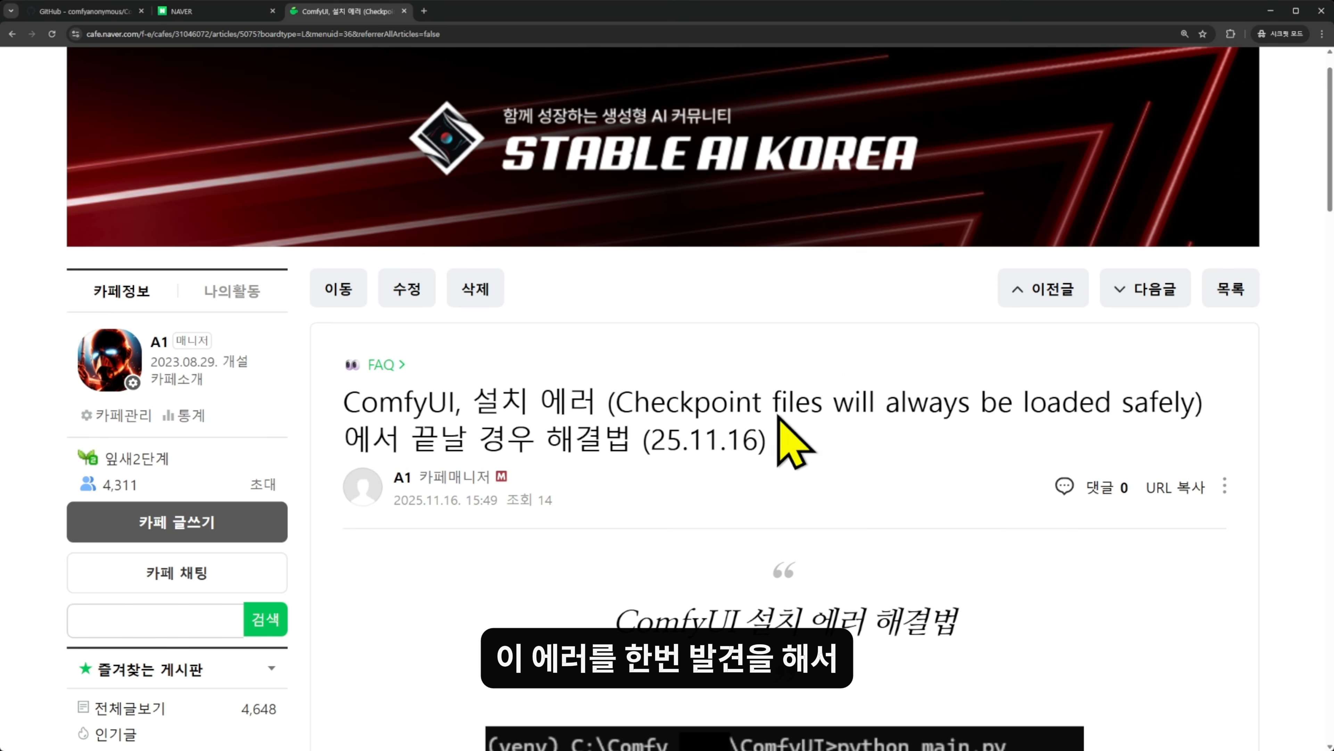
scroll(864, 400, down, 6)
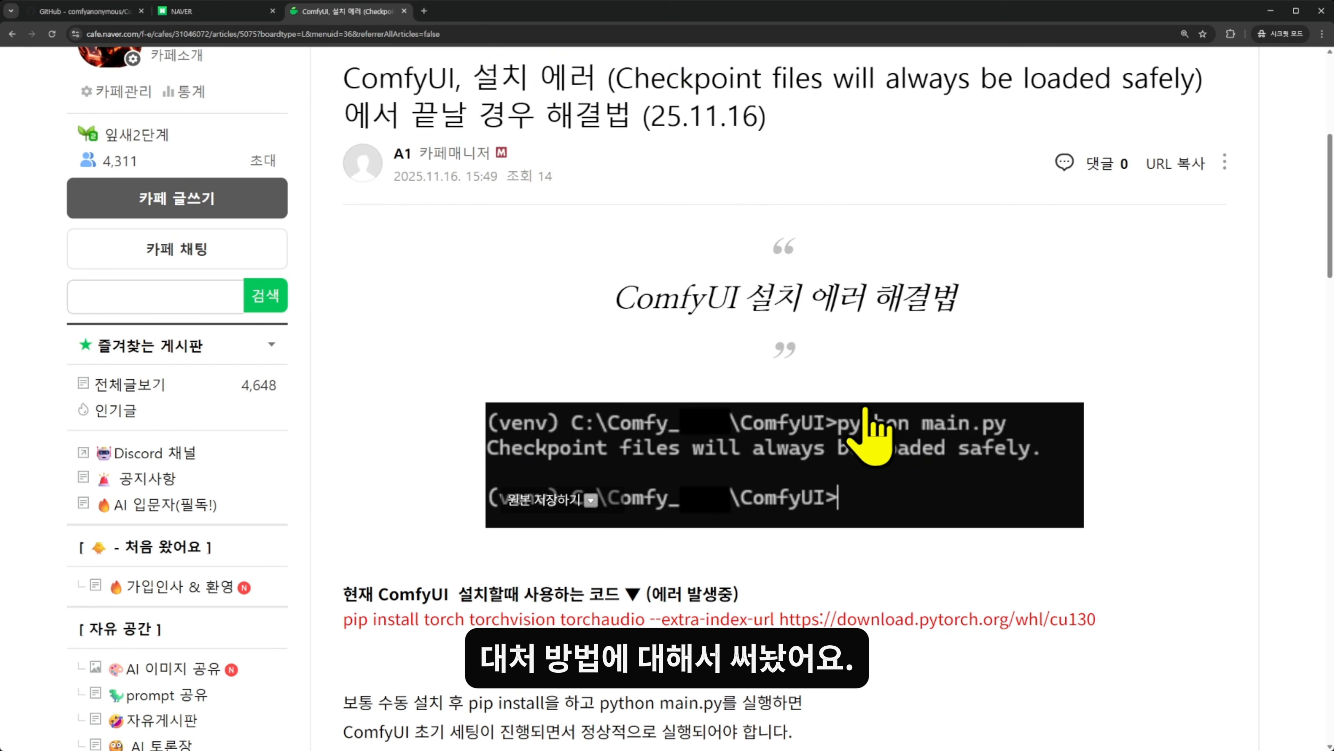
scroll(599, 527, down, 2)
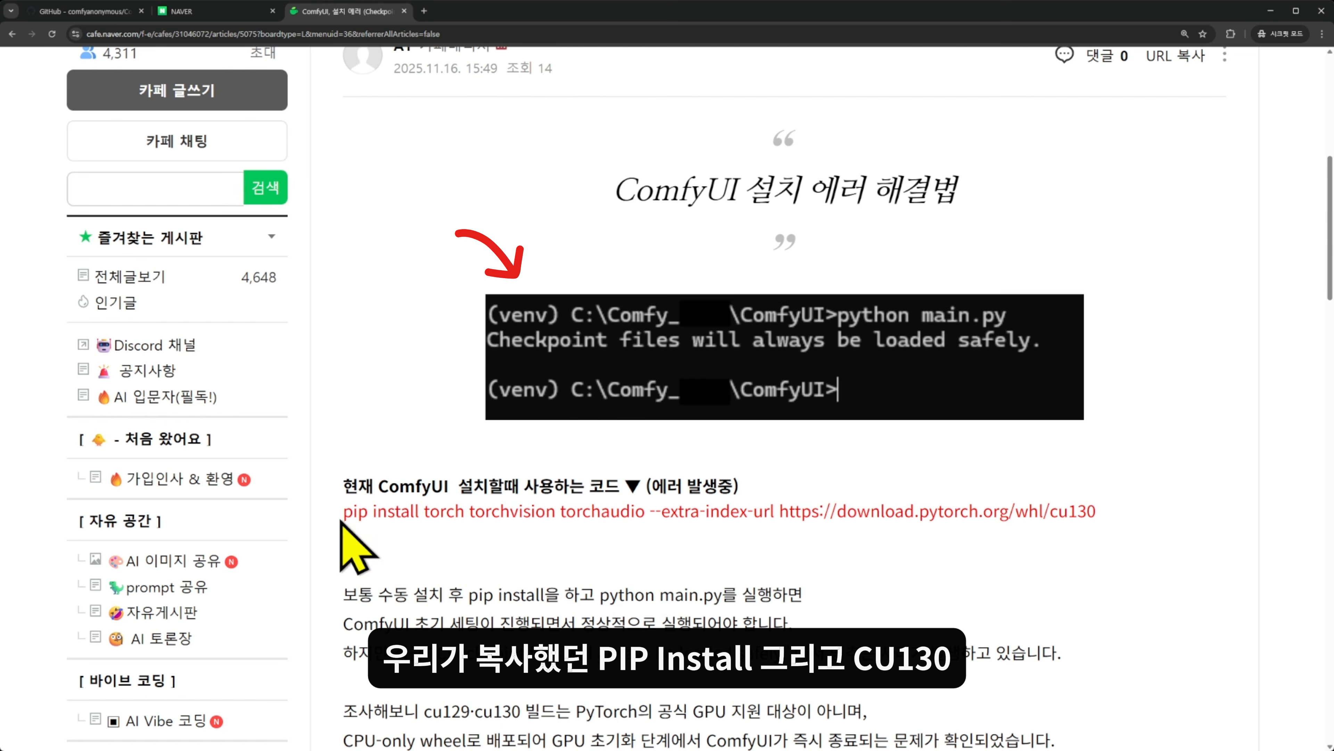
drag(344, 511, 428, 513)
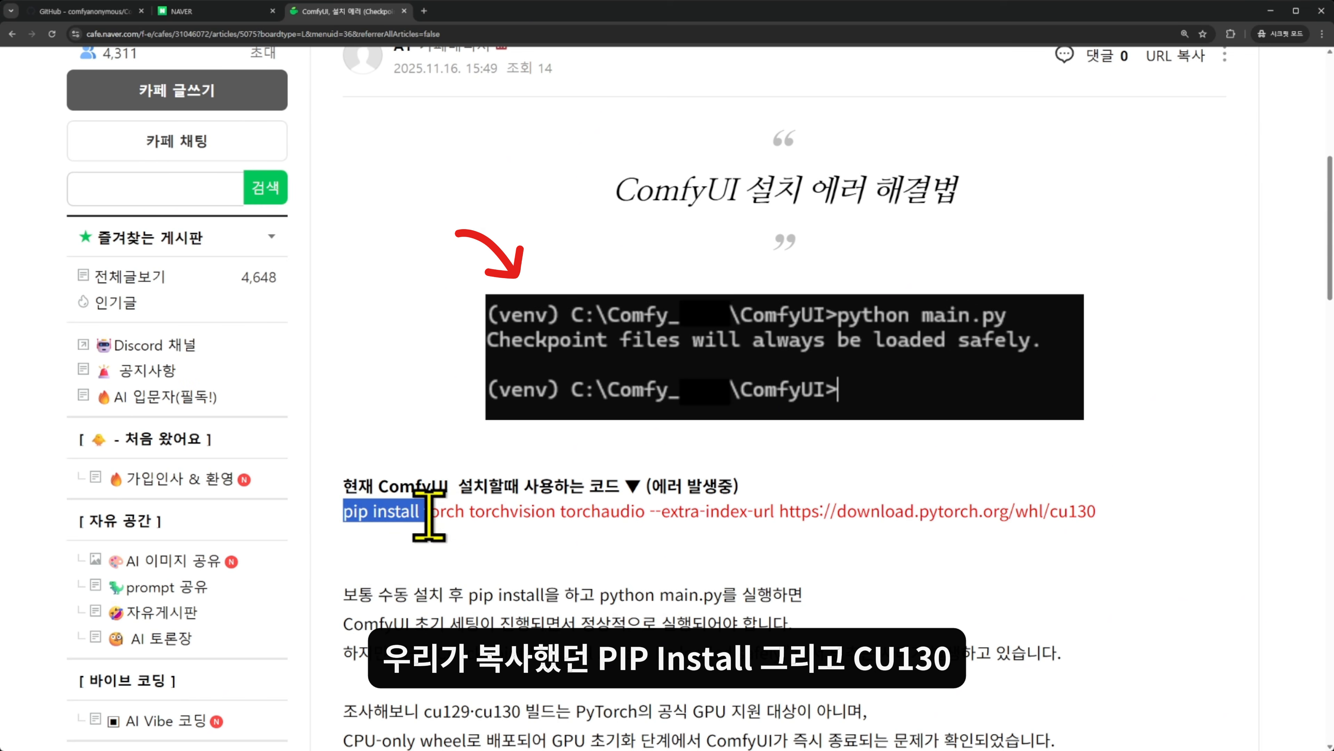
double_click(1061, 520)
drag(1124, 518, 336, 545)
click(358, 536)
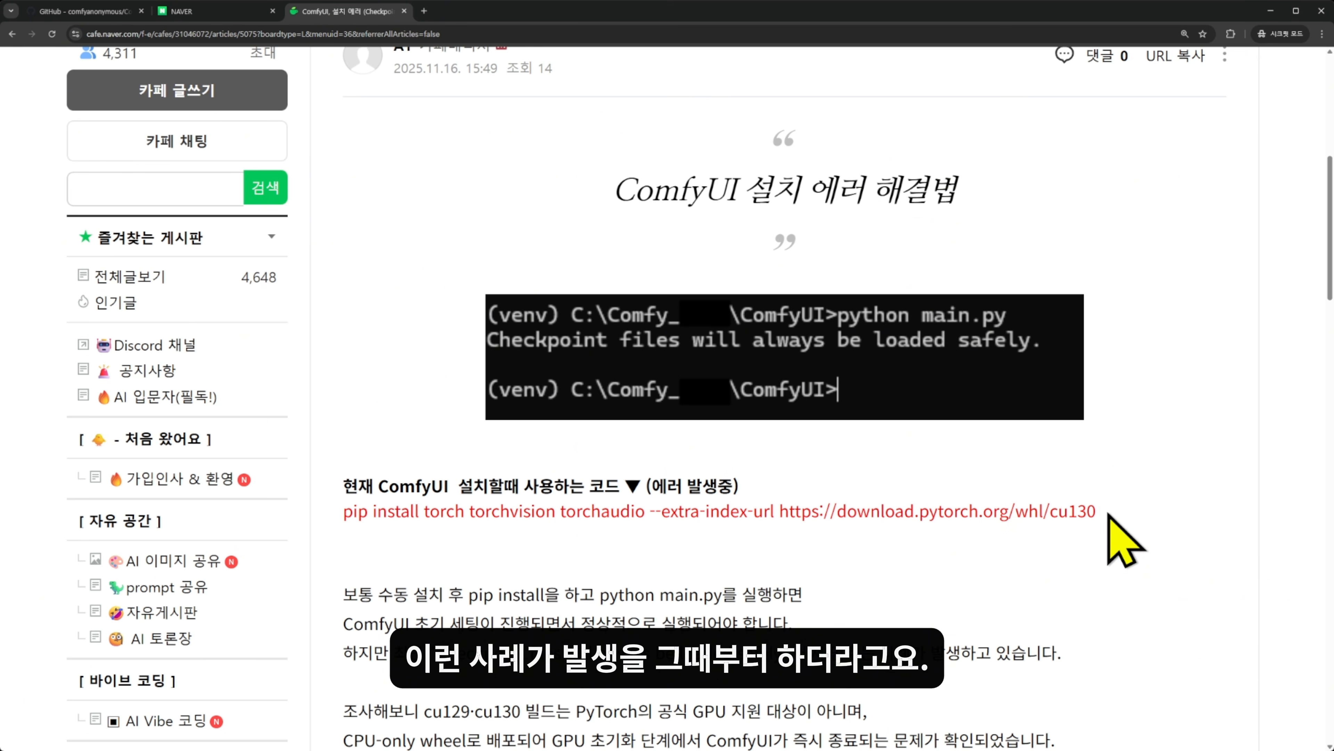
- Examine the post's cause explanation and solution section, highlighting the cu128 PyTorch install command and the requirements.txt install command
scroll(1114, 544, down, 3)
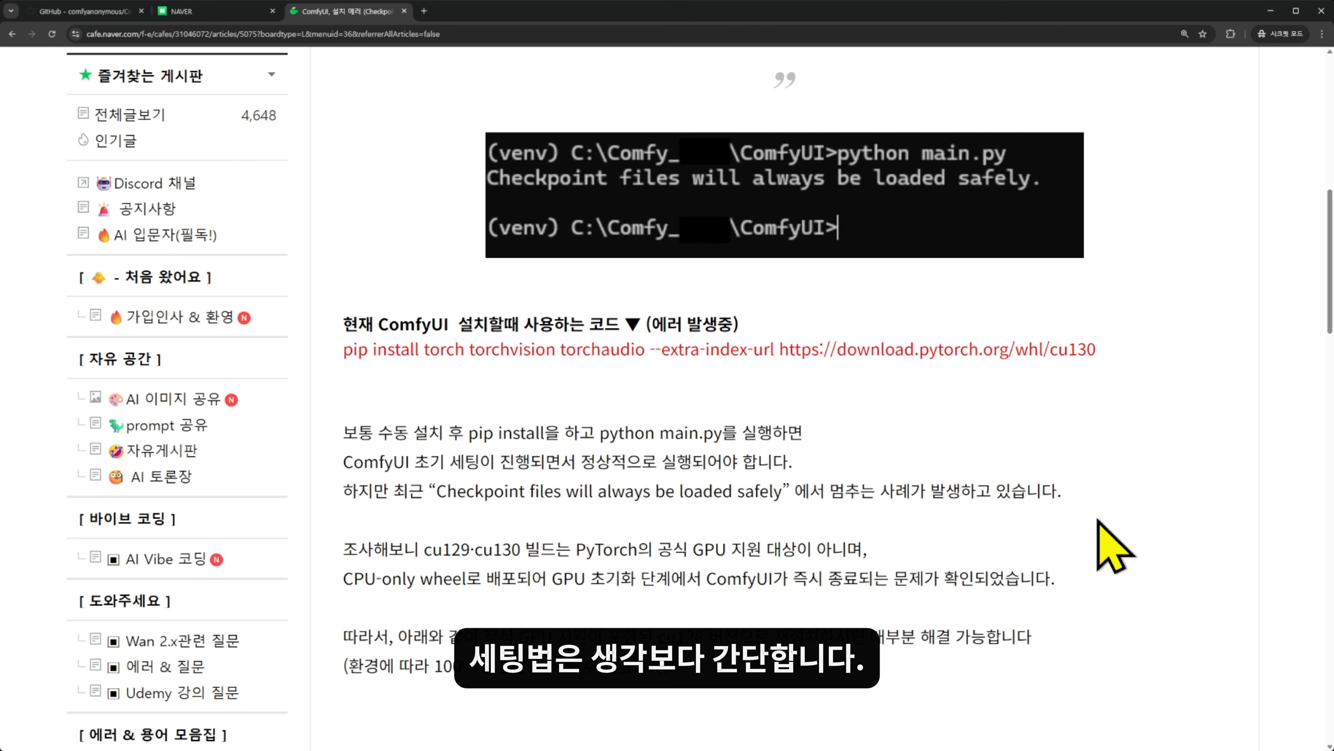
scroll(1109, 539, down, 7)
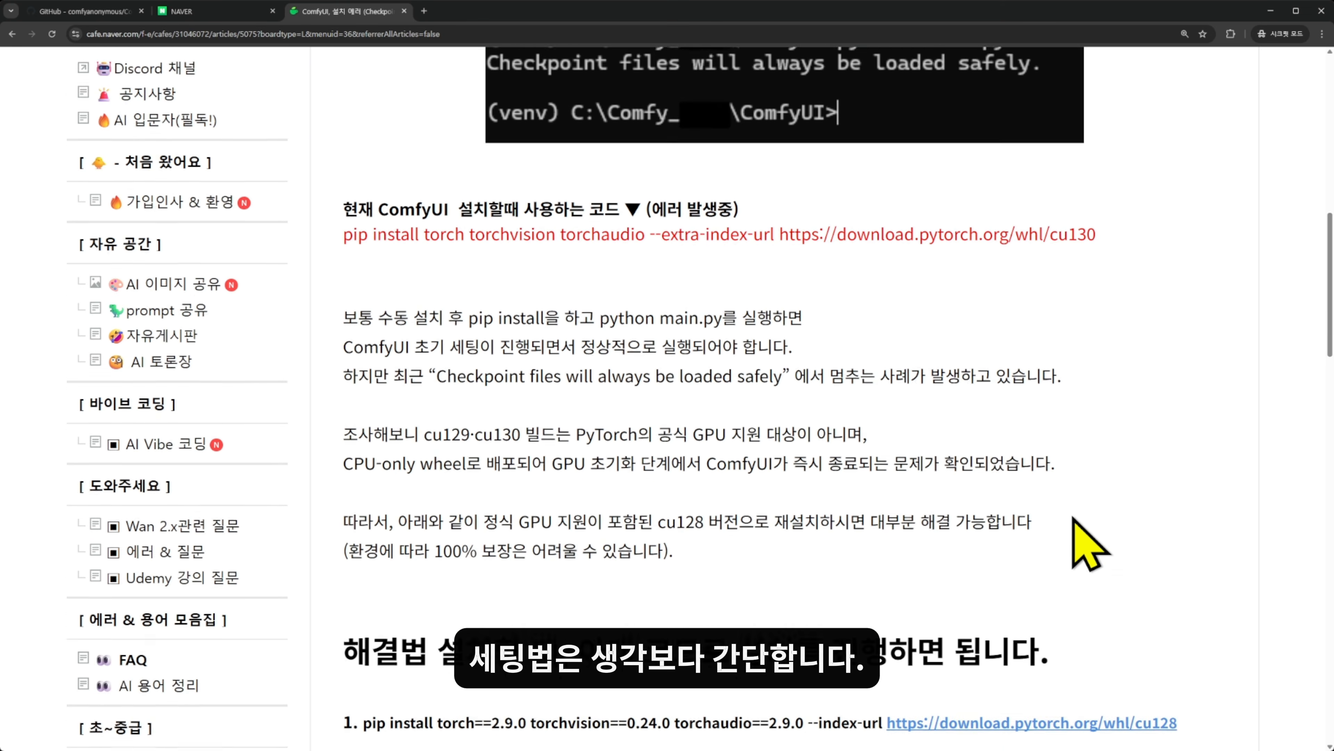
scroll(1087, 462, down, 2)
scroll(867, 478, up, 1)
drag(610, 471, 329, 391)
click(609, 520)
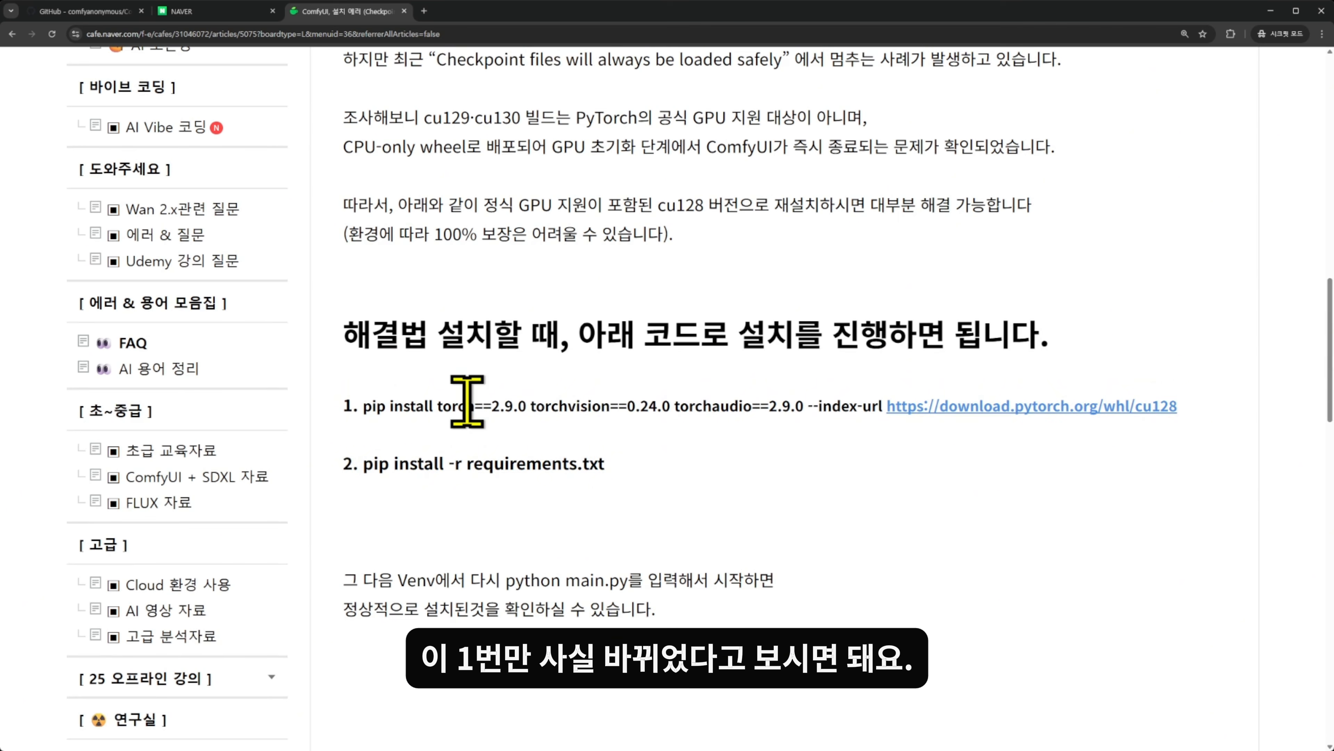
triple_click(467, 401)
click(462, 436)
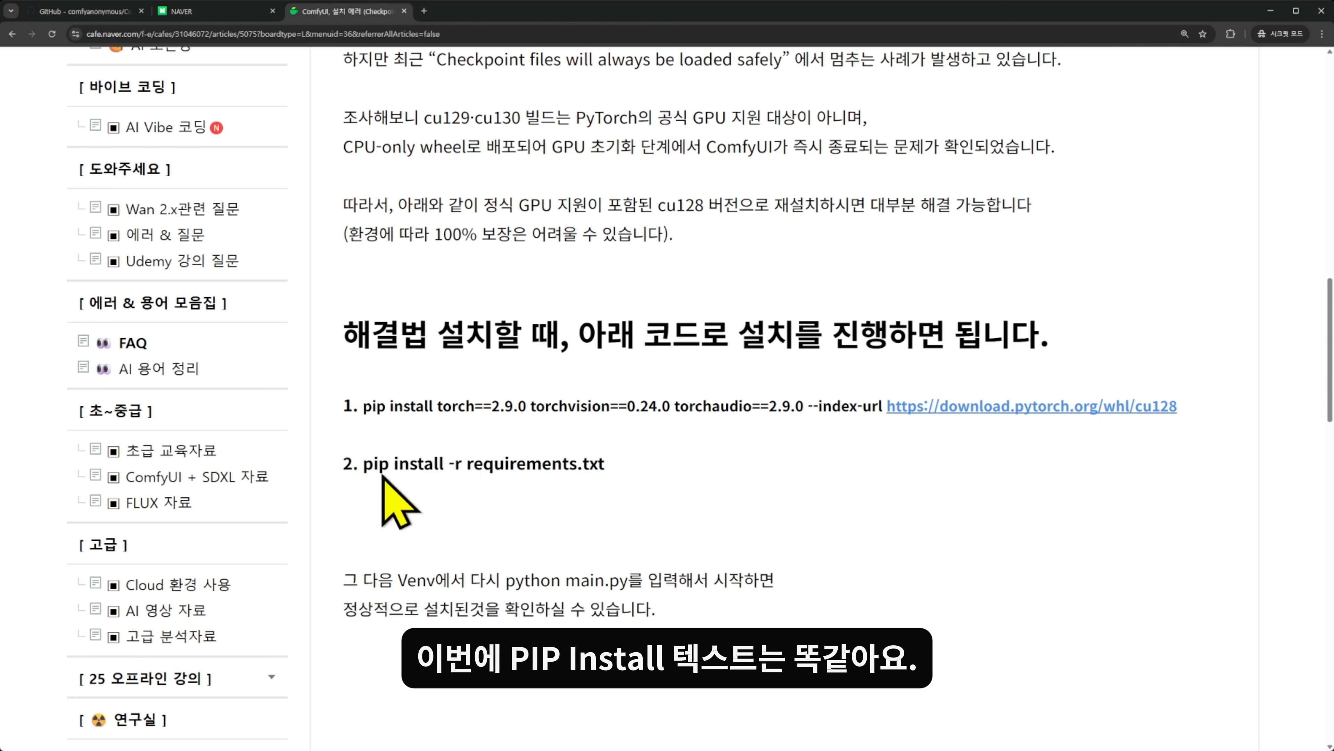
drag(591, 466, 365, 465)
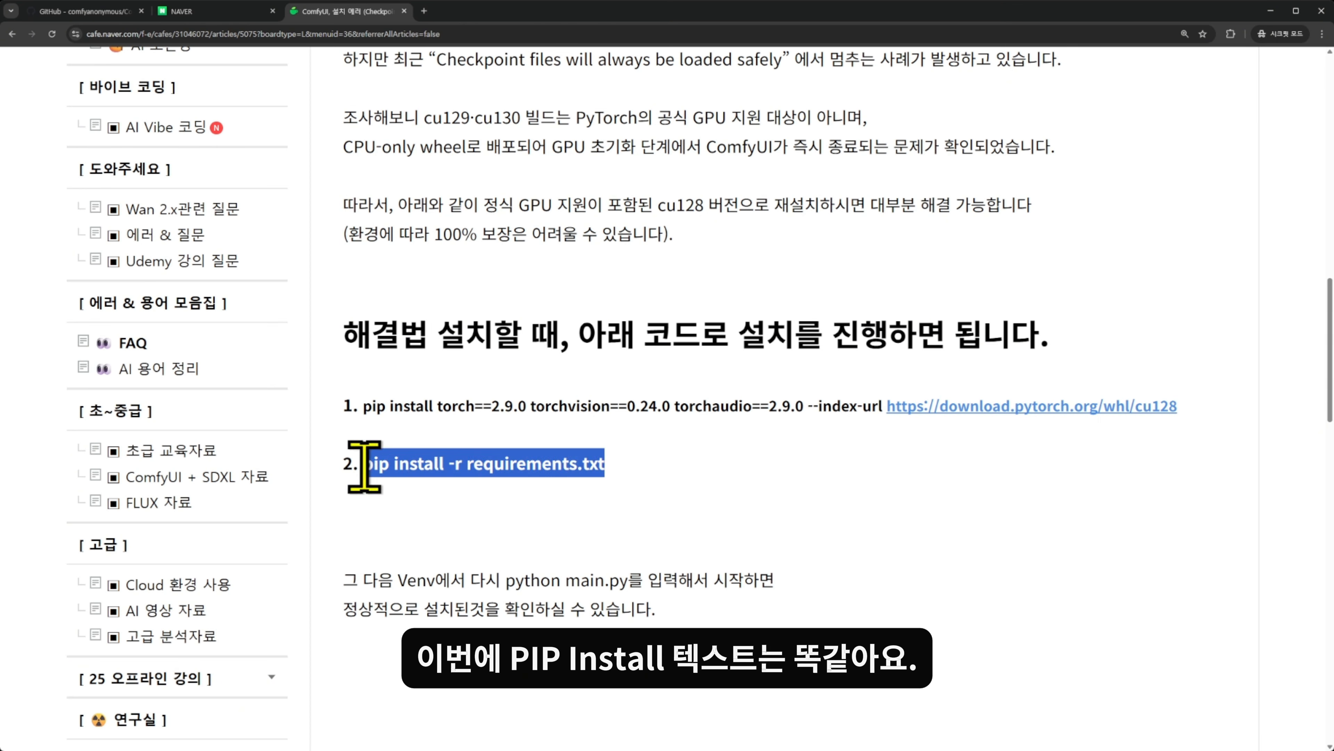
click(381, 429)
- Copy the torch==2.9.0 torchvision==0.24.0 torchaudio==2.9.0 cu128 install command from the post and run it in C:\ComfyUI_edu_test2\ComfyUI
drag(363, 408, 1192, 402)
key(ctrl+c)
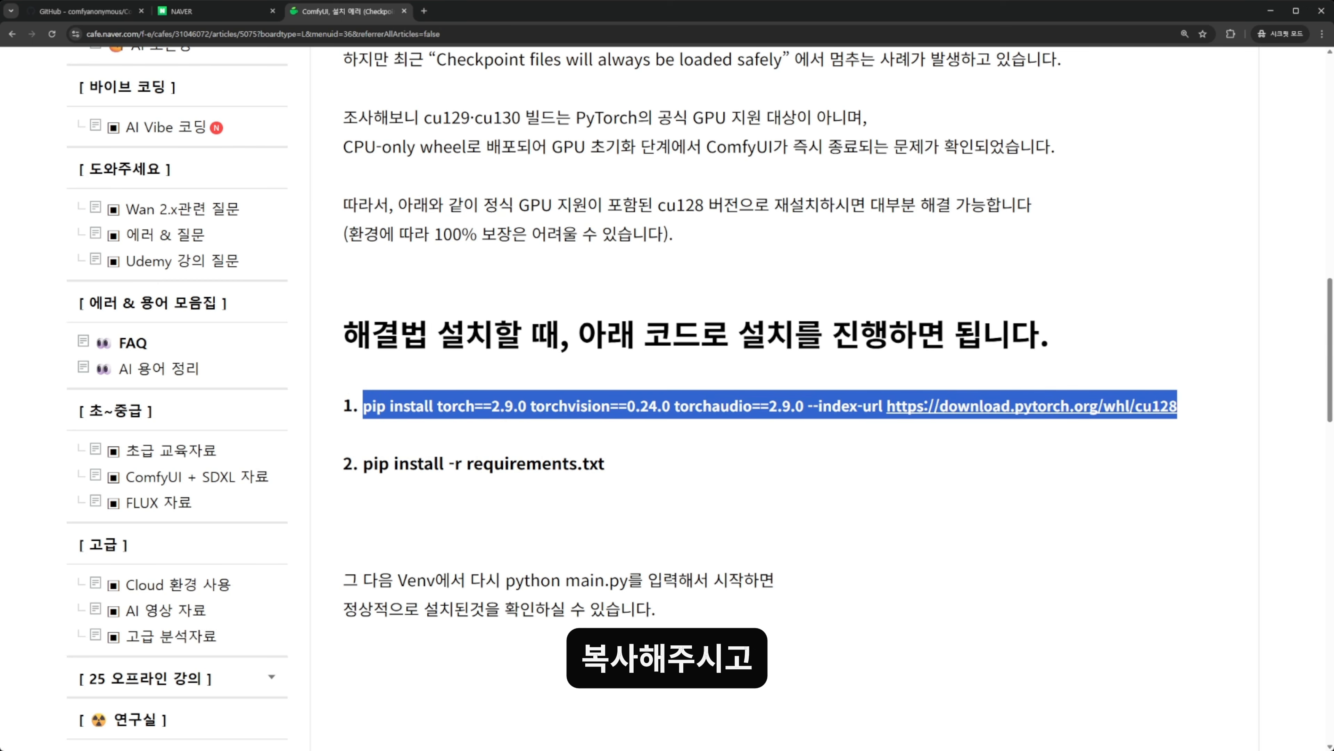
click(252, 749)
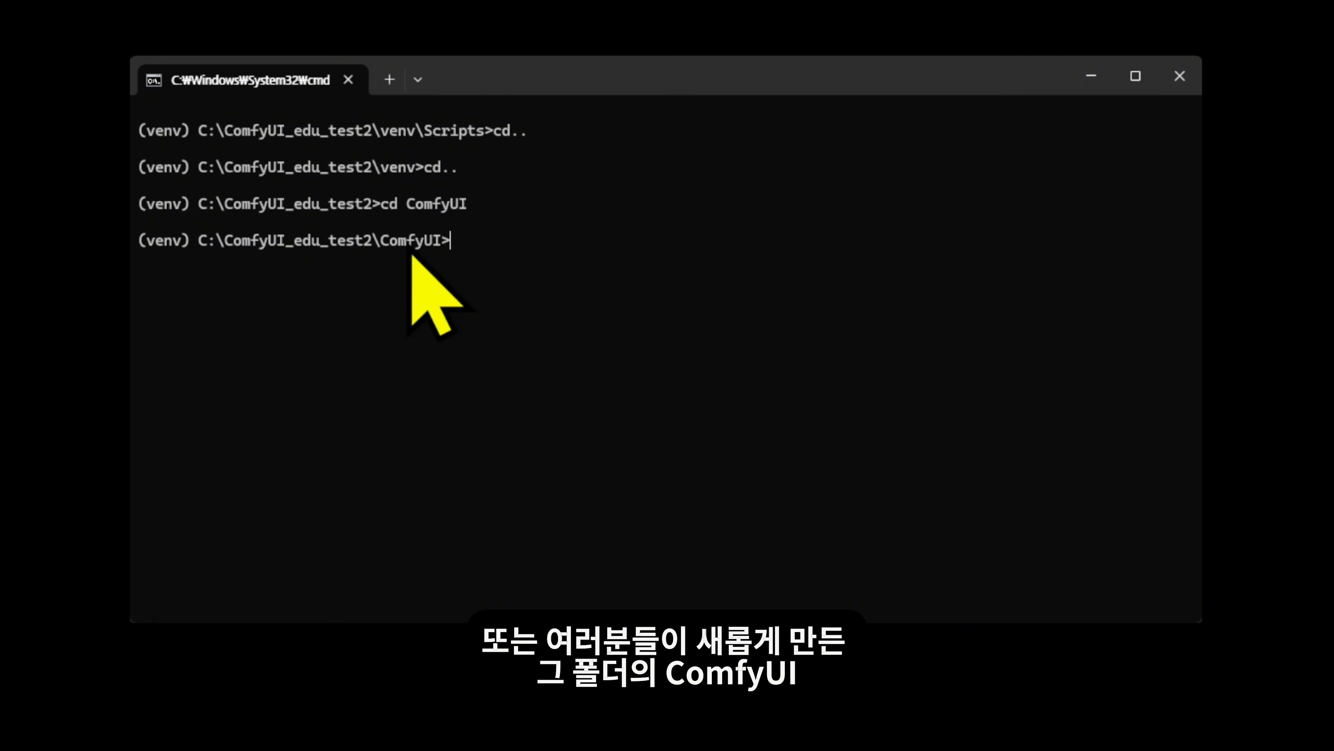
key(ctrl+v)
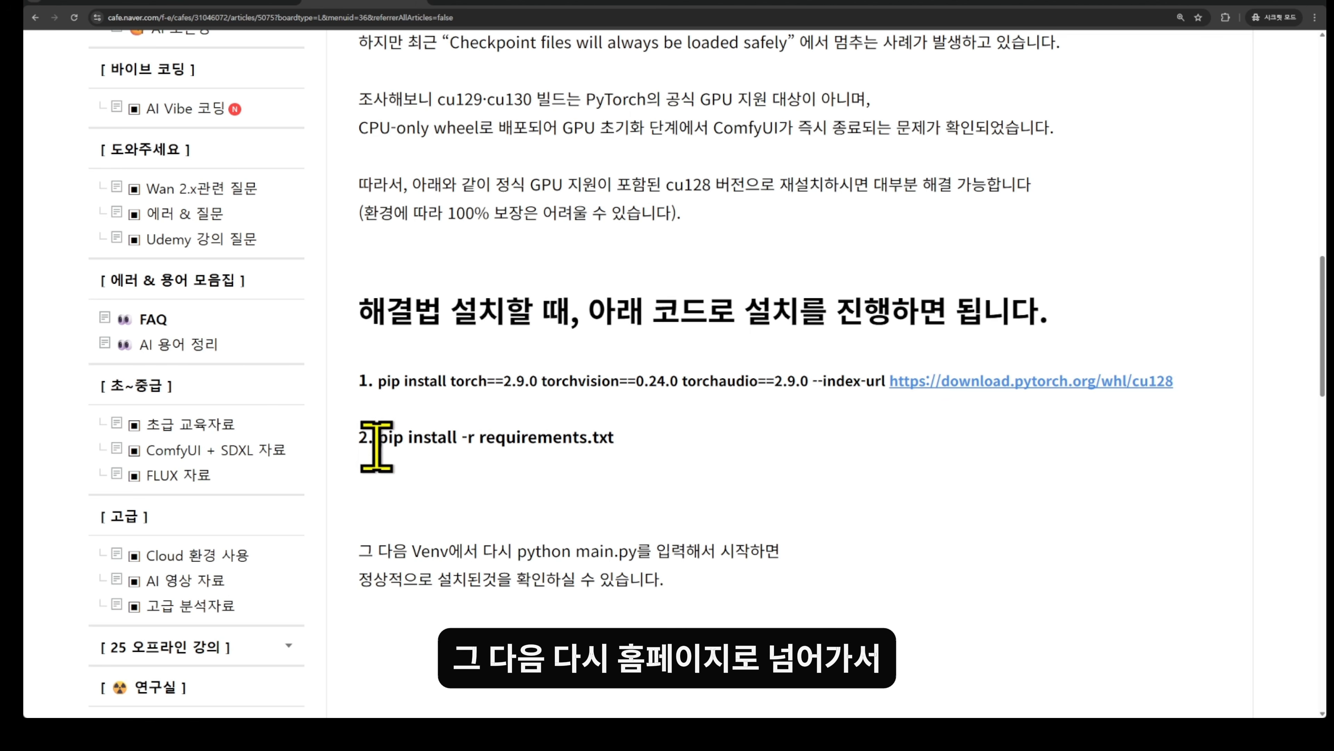
- Copy pip install -r requirements.txt from the post and run it in the ComfyUI virtual environment
drag(378, 438, 618, 447)
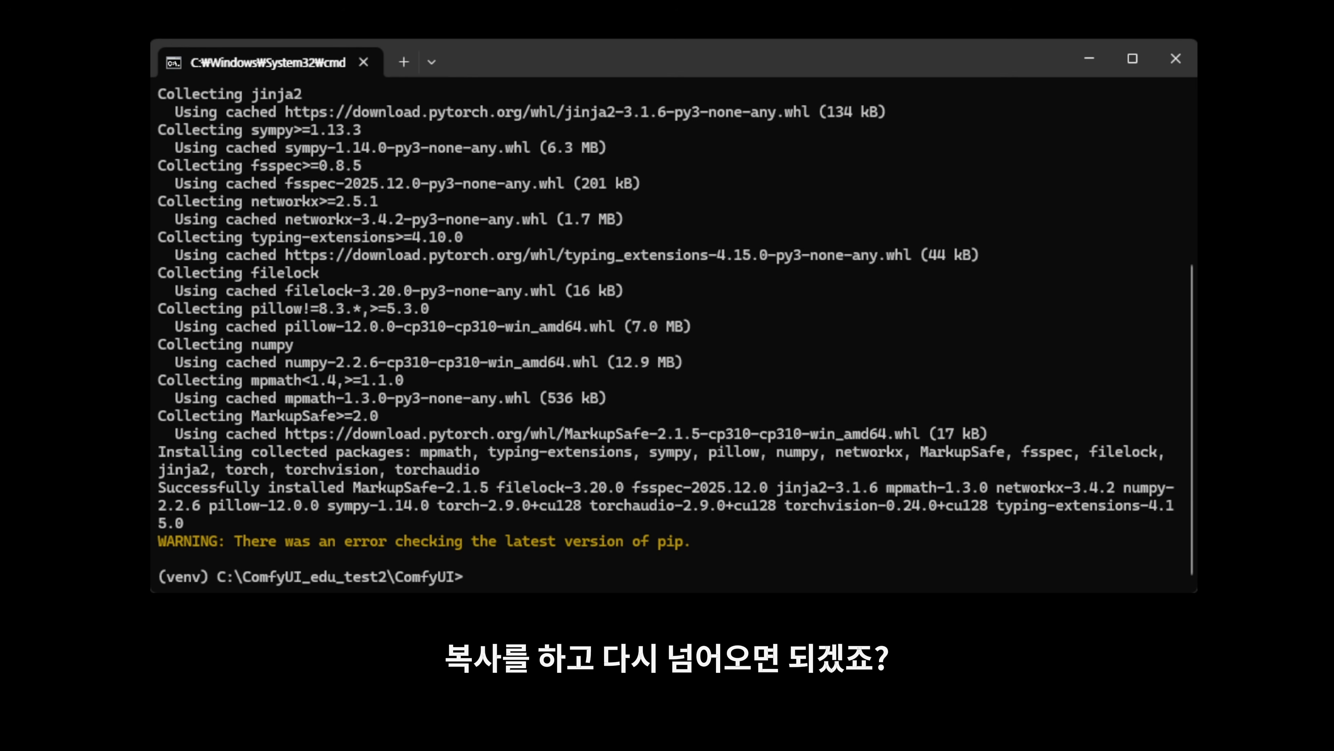
text(pip install -r requirements.txt)
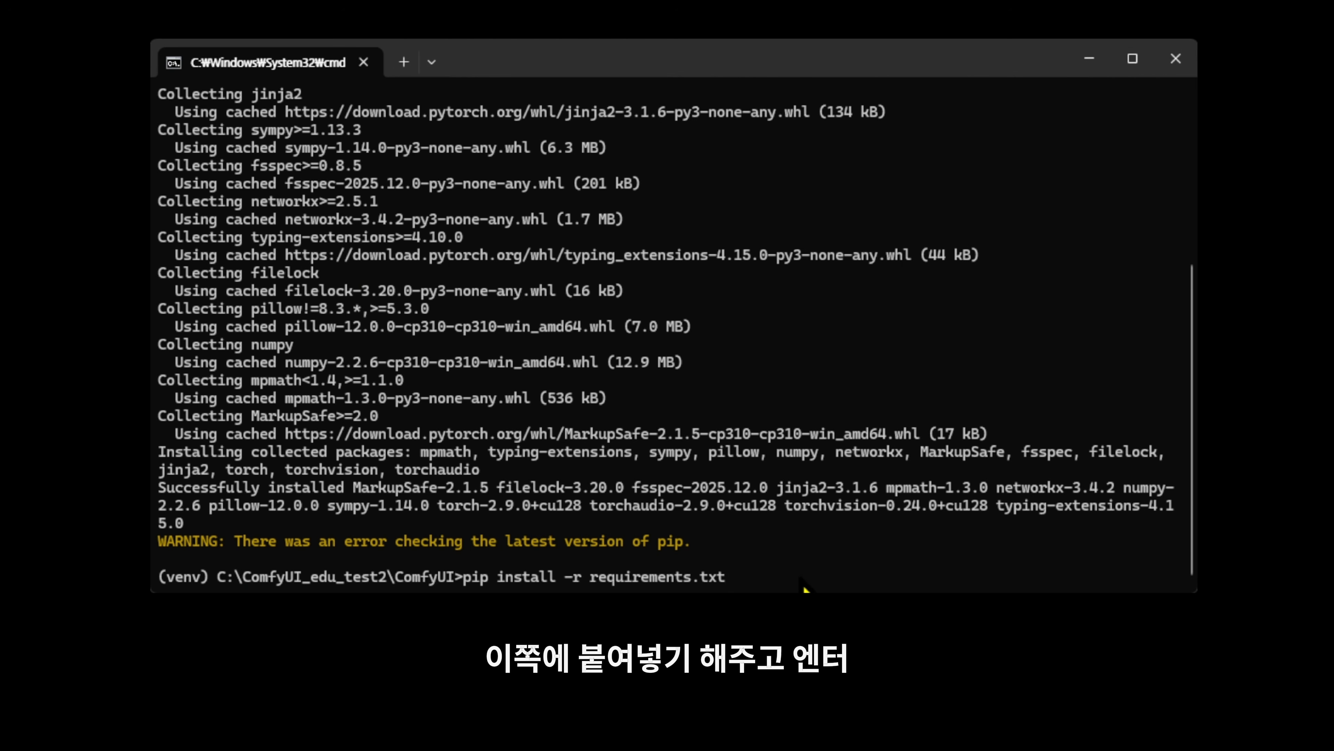
key(Return)
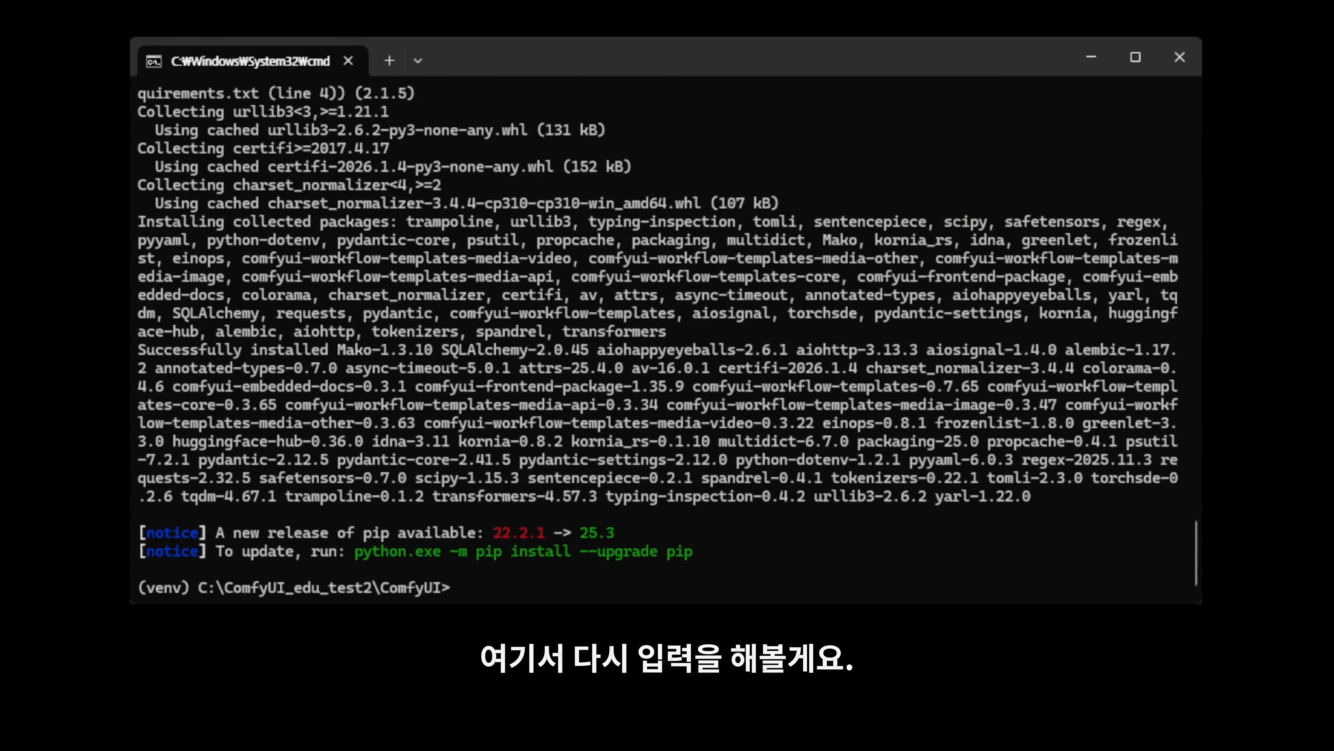
- Launch ComfyUI with python main.py and review the startup output around the checkpoint-files line
text(python main.py)
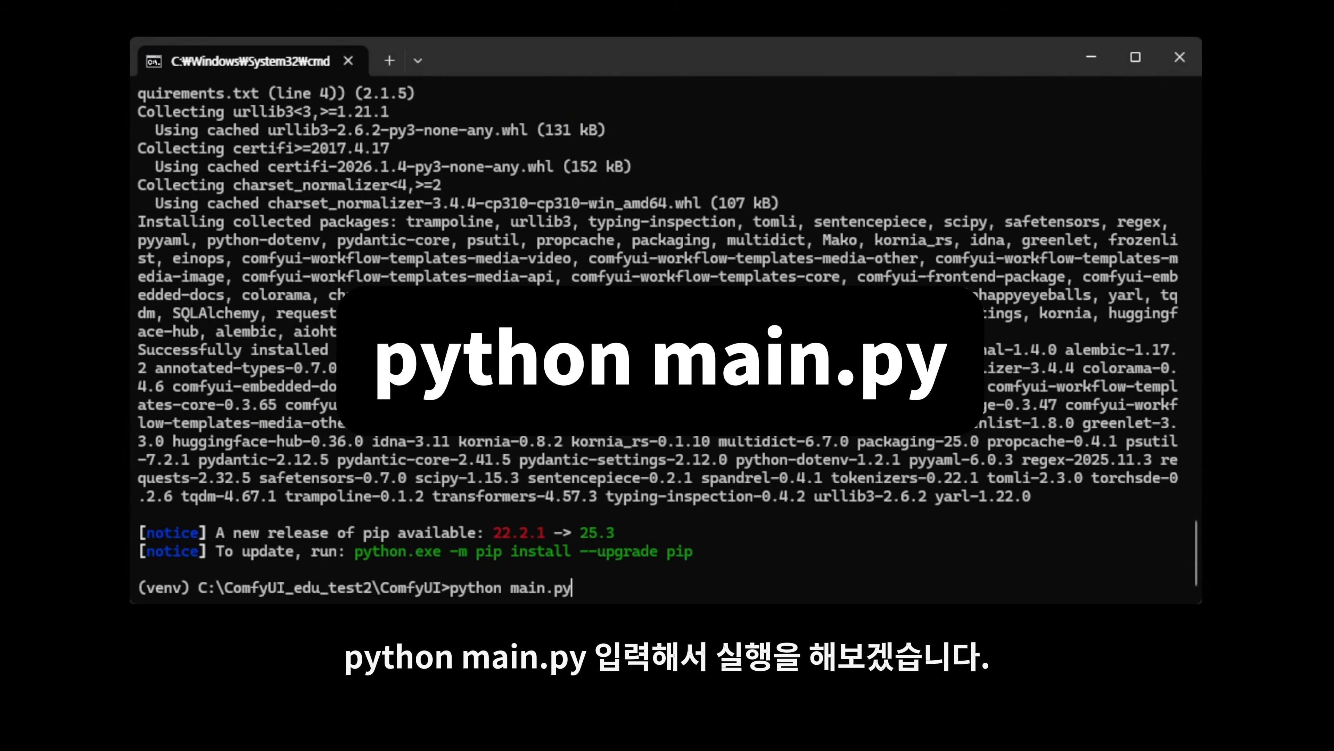
key(Return)
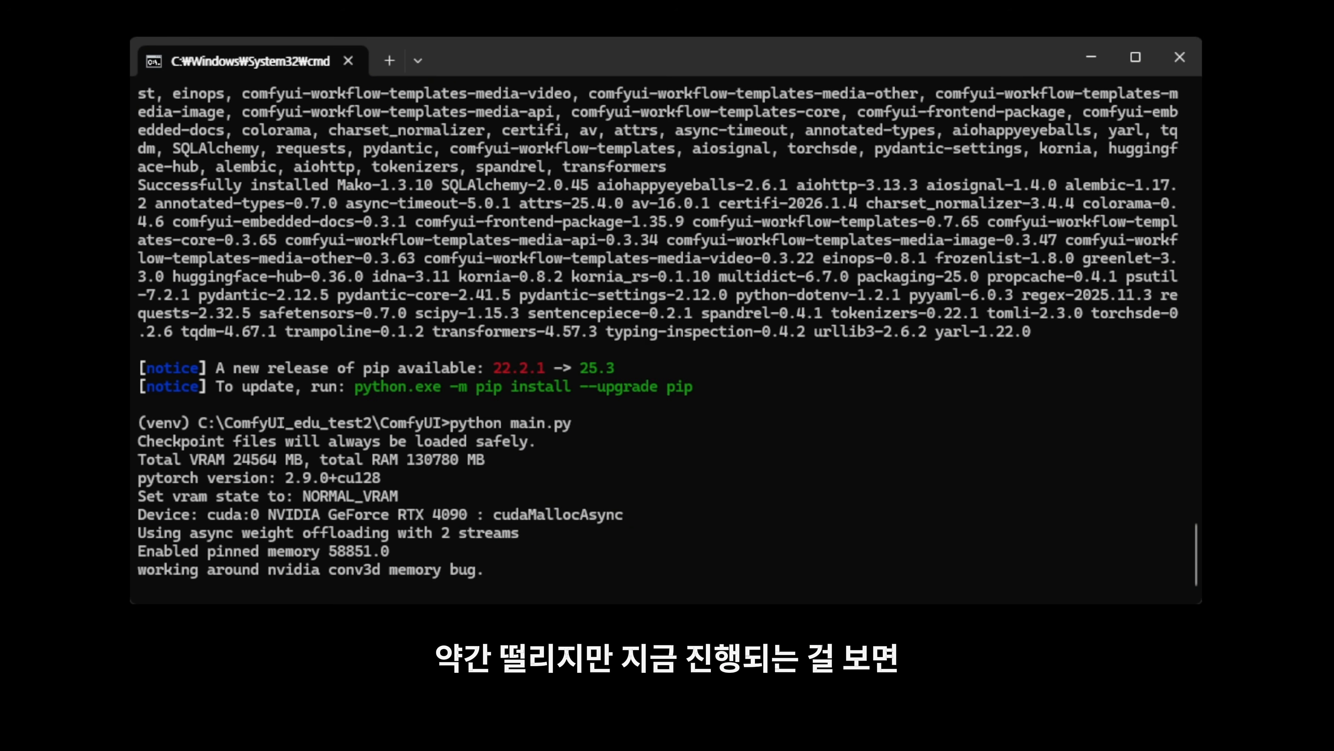
scroll(294, 458, up, 2)
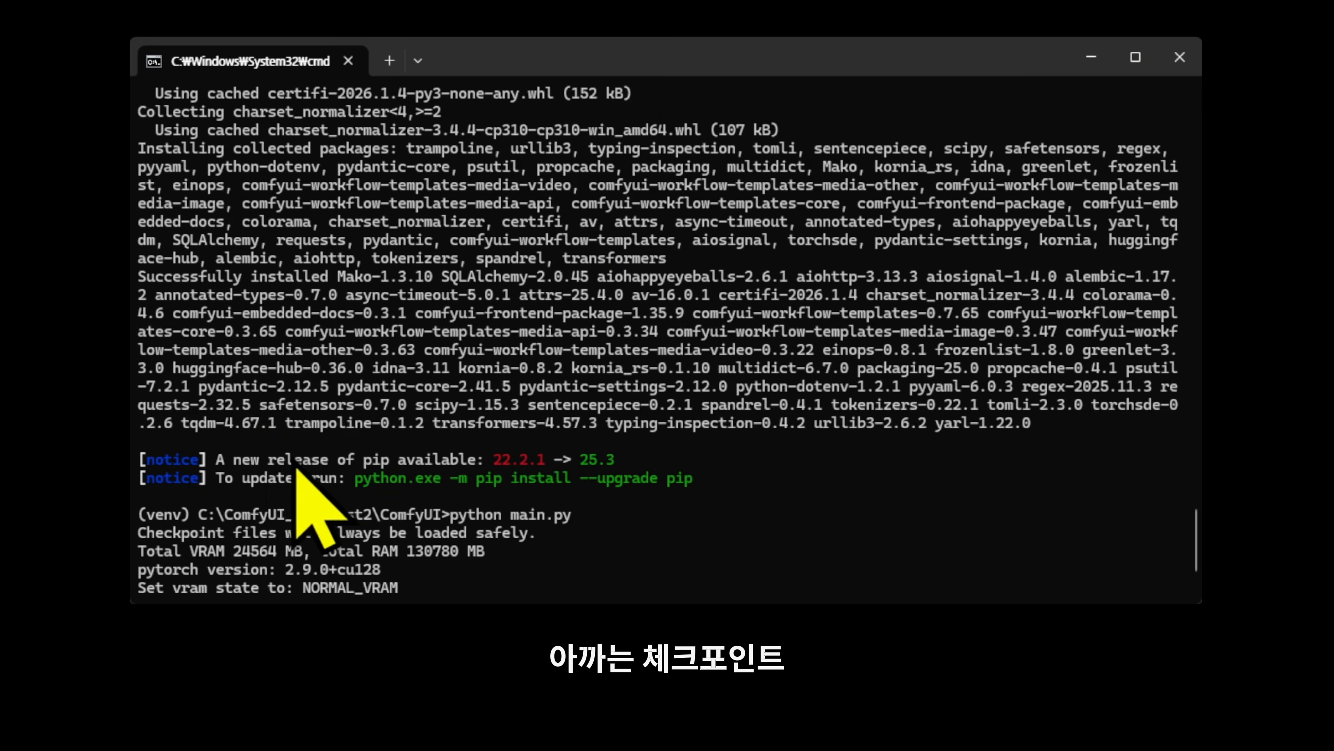
scroll(231, 546, up, 1)
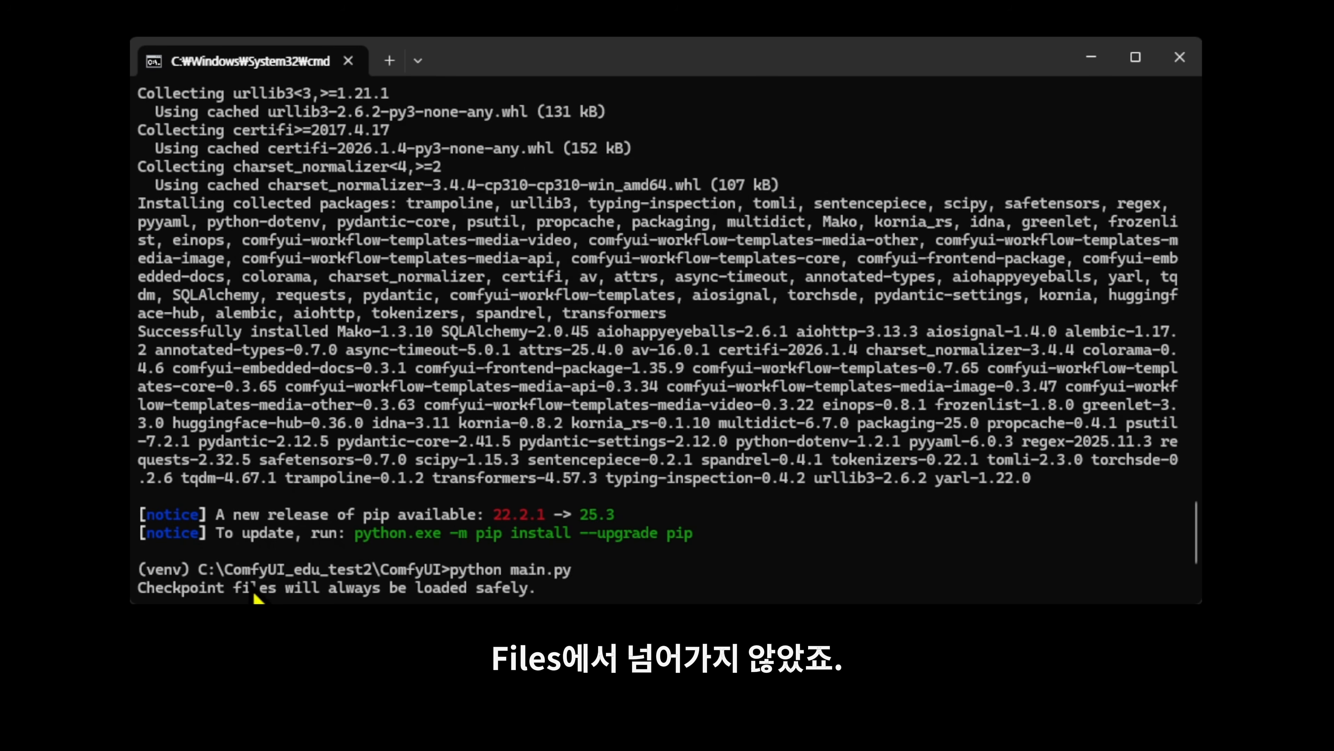
scroll(625, 375, down, 3)
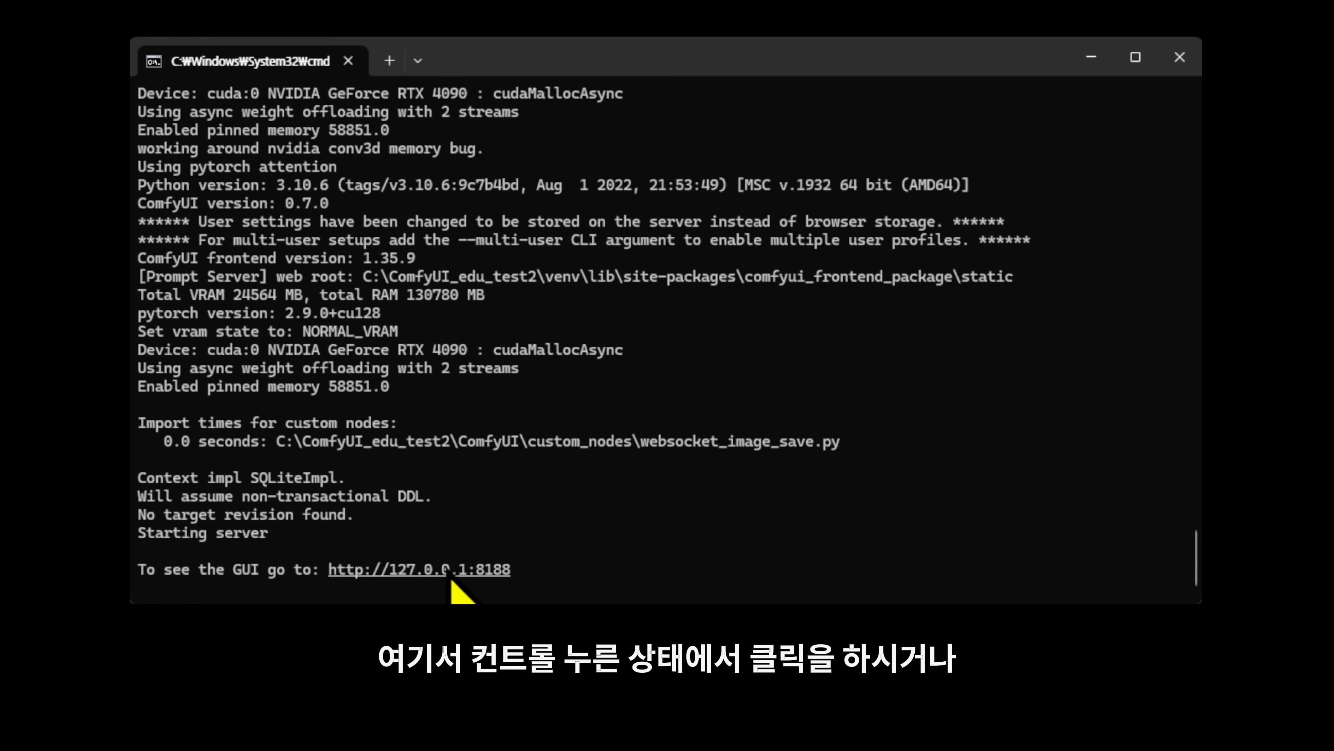
drag(519, 572, 330, 571)
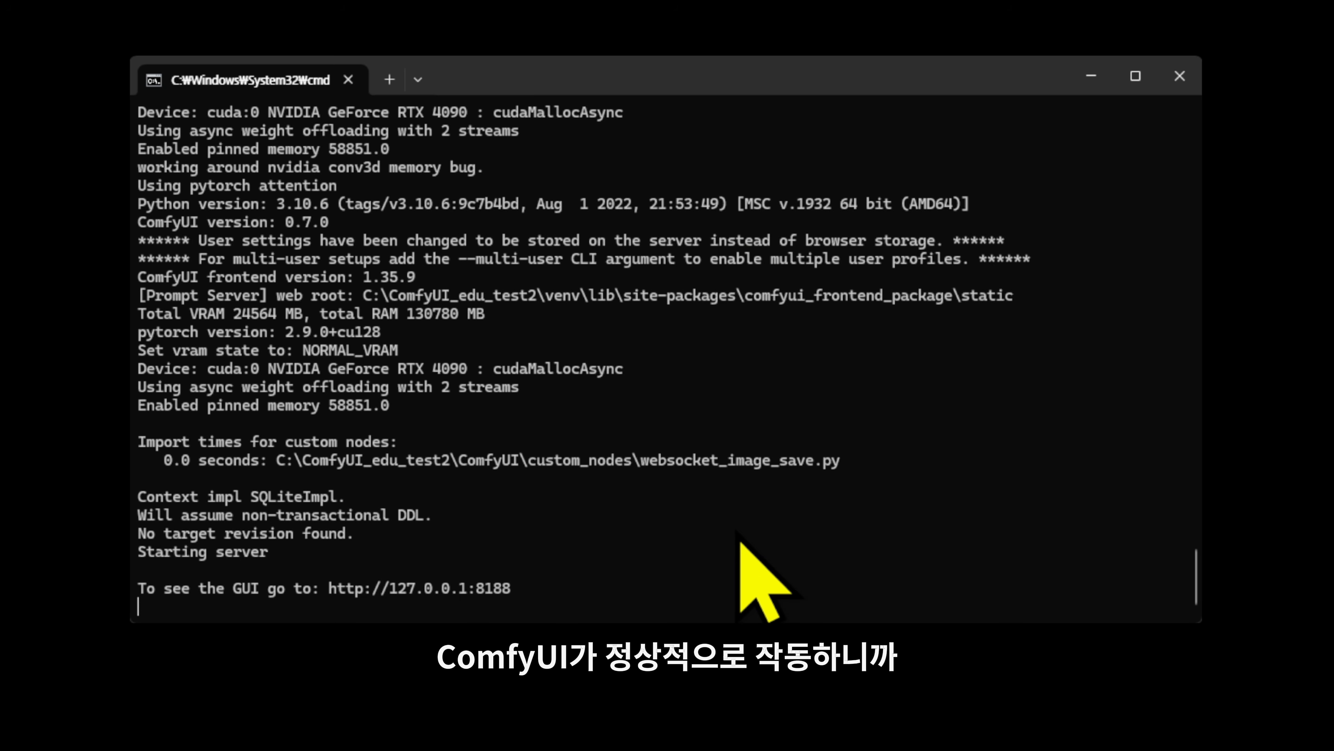
scroll(741, 544, up, 1)
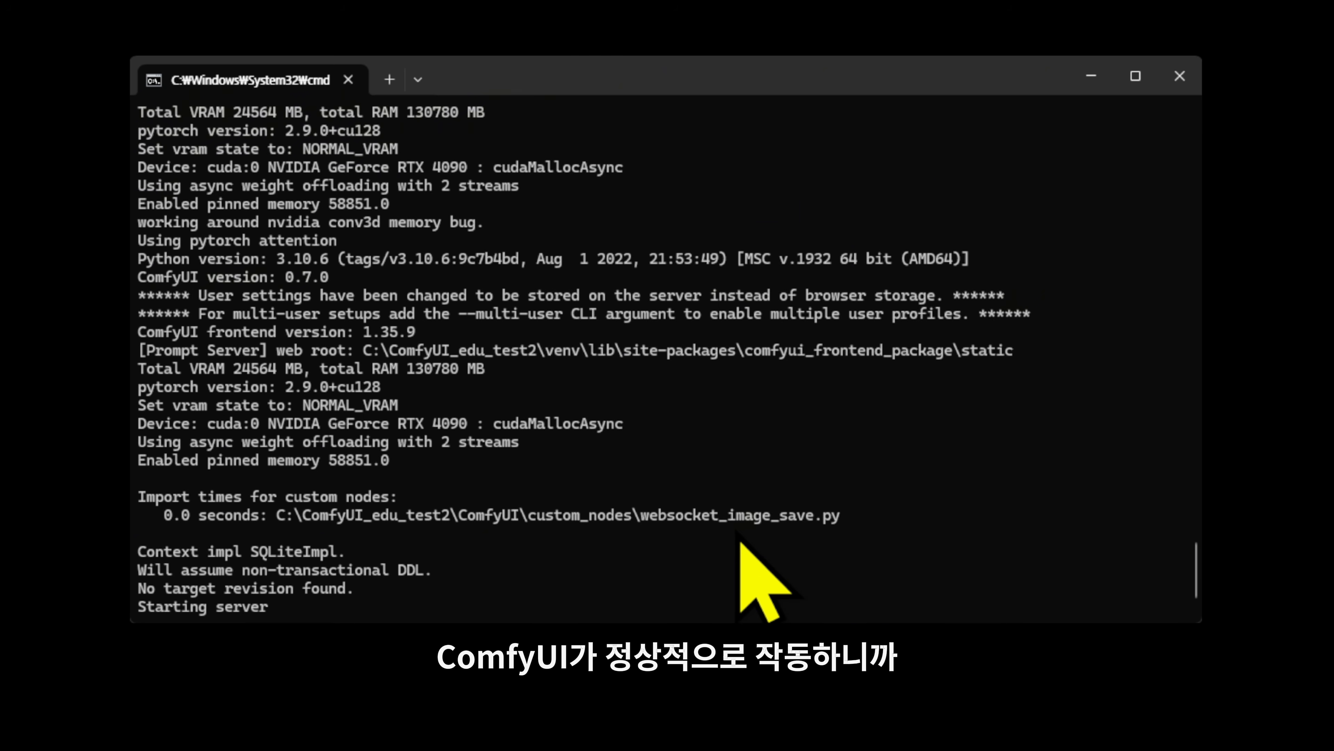
scroll(741, 545, down, 1)
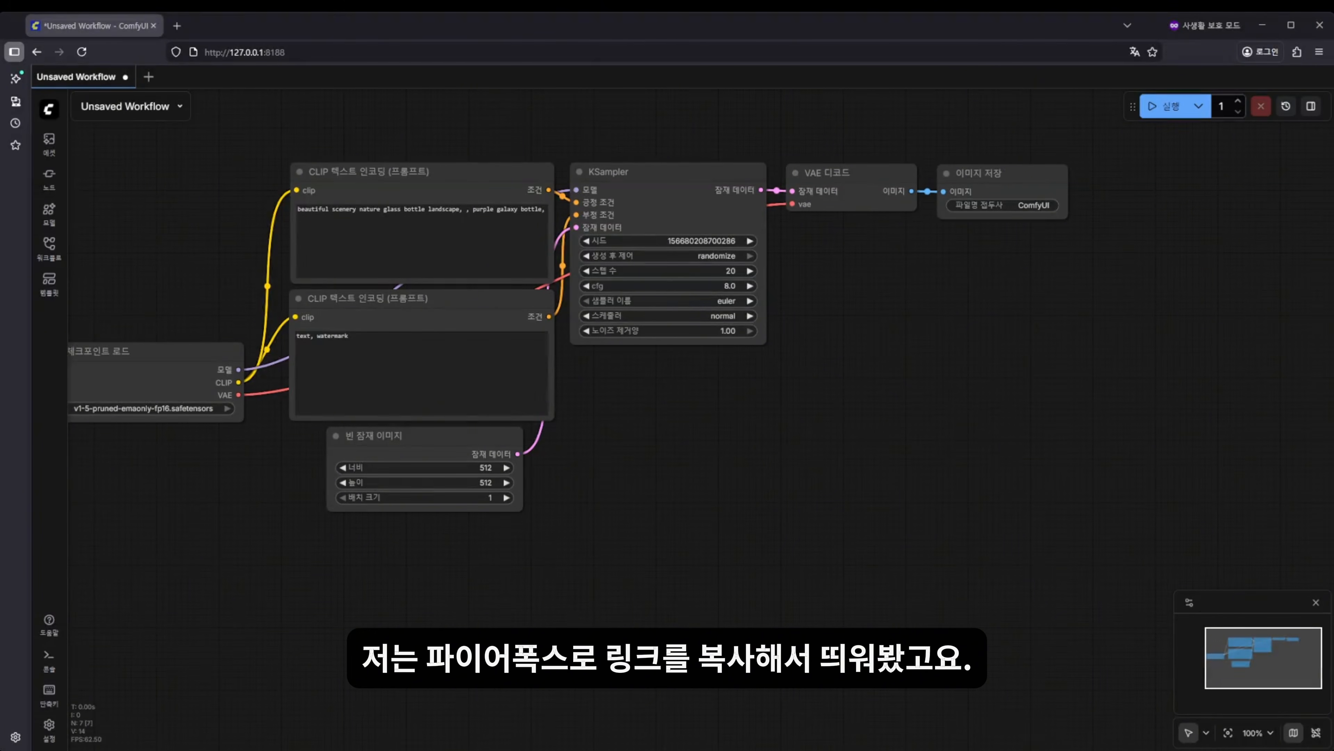
- Look over the default workflow nodes on the ComfyUI page in Firefox
click(554, 32)
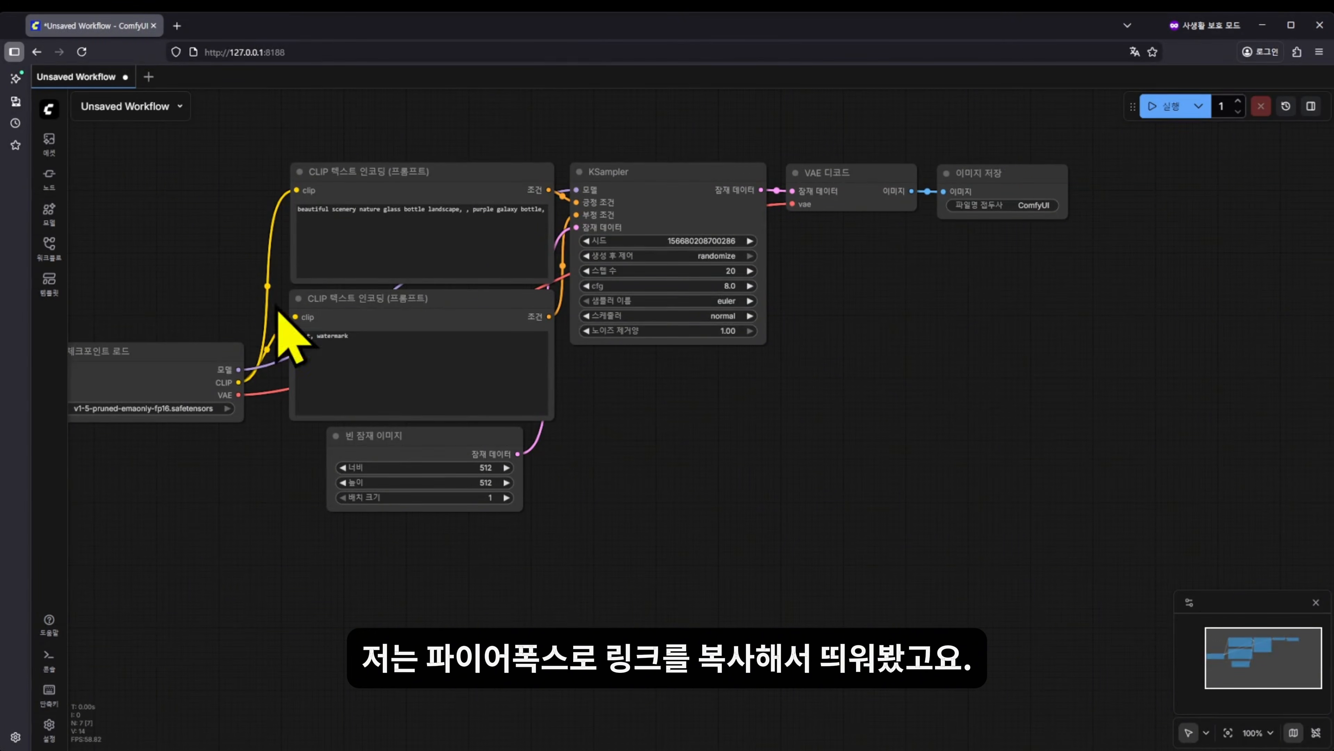
drag(662, 551, 747, 548)
scroll(853, 573, down, 5)
drag(890, 581, 734, 633)
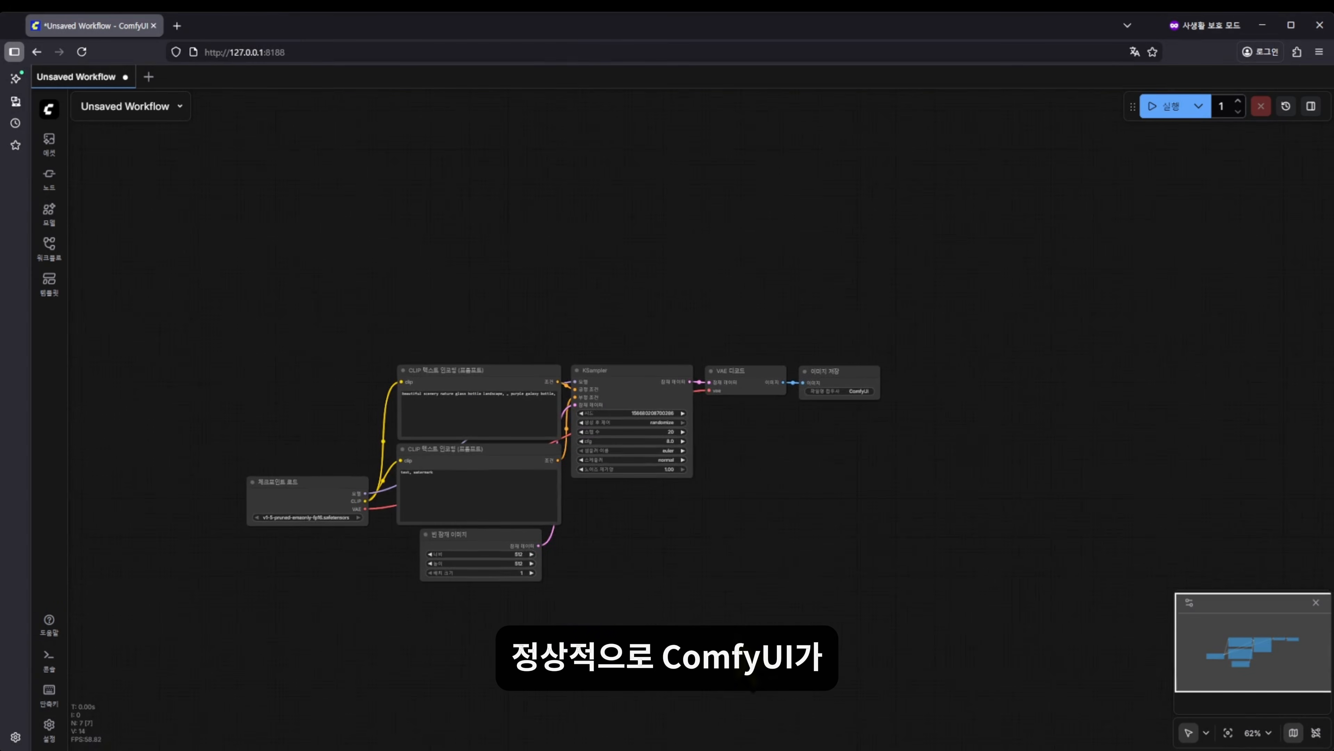
scroll(377, 504, up, 2)
scroll(389, 506, up, 1)
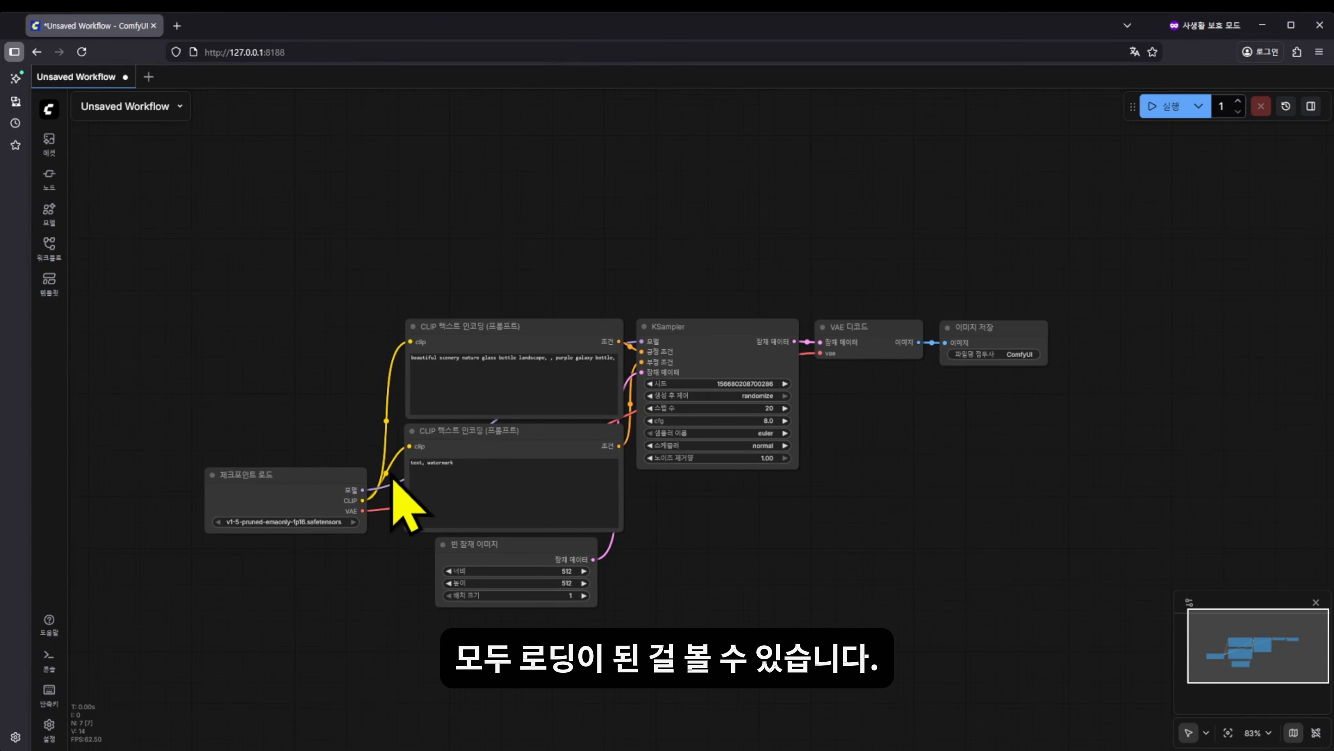
drag(758, 584, 717, 539)
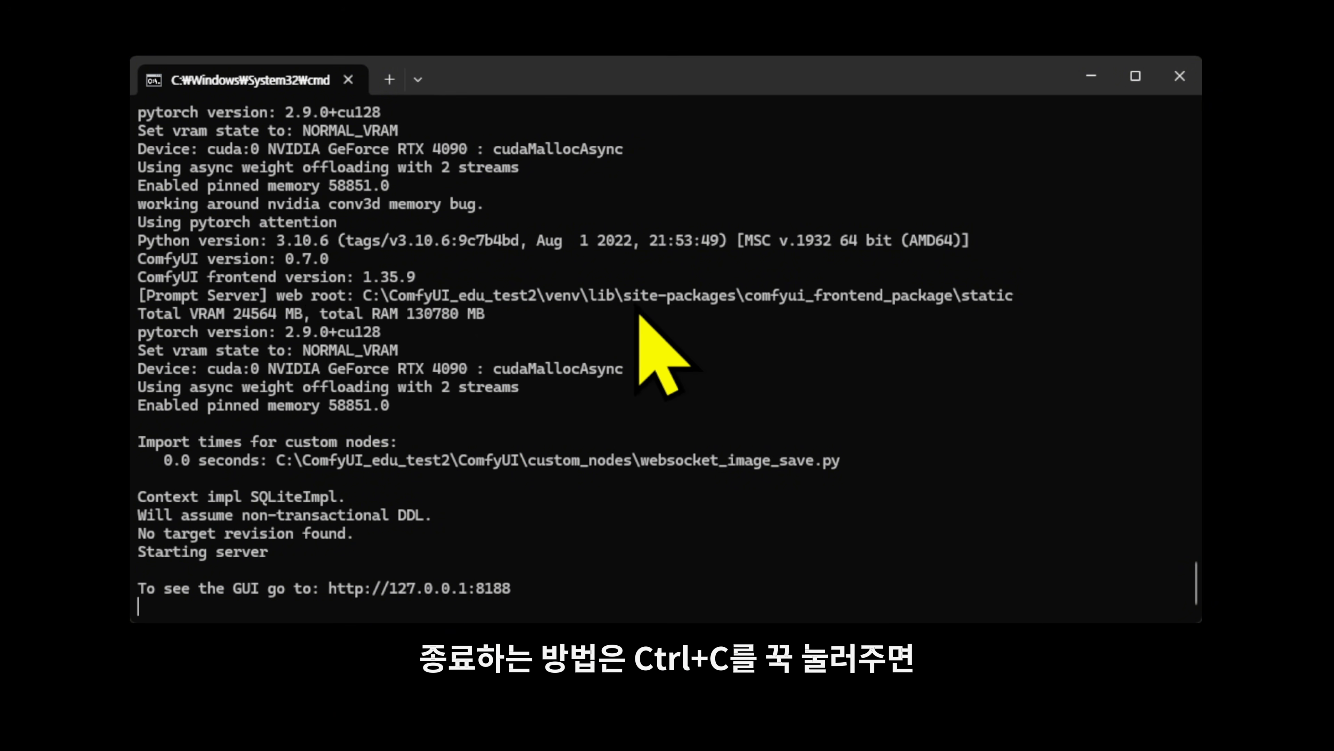
- Switch to the terminal and stop the running ComfyUI server
key(ctrl+c)
key(ctrl+c)
key(ctrl+c)
key(ctrl+c)
key(ctrl+c)
key(ctrl+c)
key(ctrl+c)
key(ctrl+c)
key(ctrl+c)
key(ctrl+c)
key(ctrl+c)
key(ctrl+c)
key(ctrl+c)
key(ctrl+c)
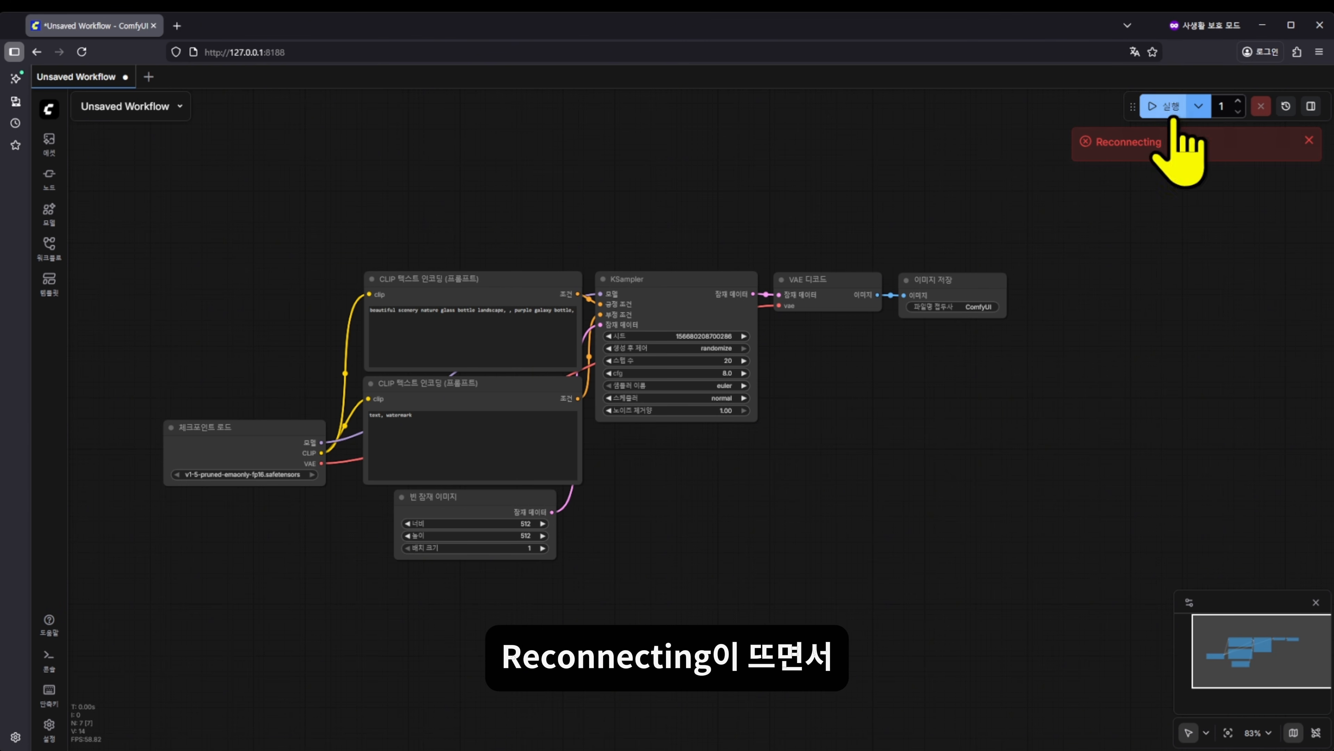
- Check how the ComfyUI page responds with the server stopped by opening the node search and running the workflow, and dismiss the error dialog
drag(942, 411, 747, 398)
scroll(574, 504, up, 6)
double_click(579, 508)
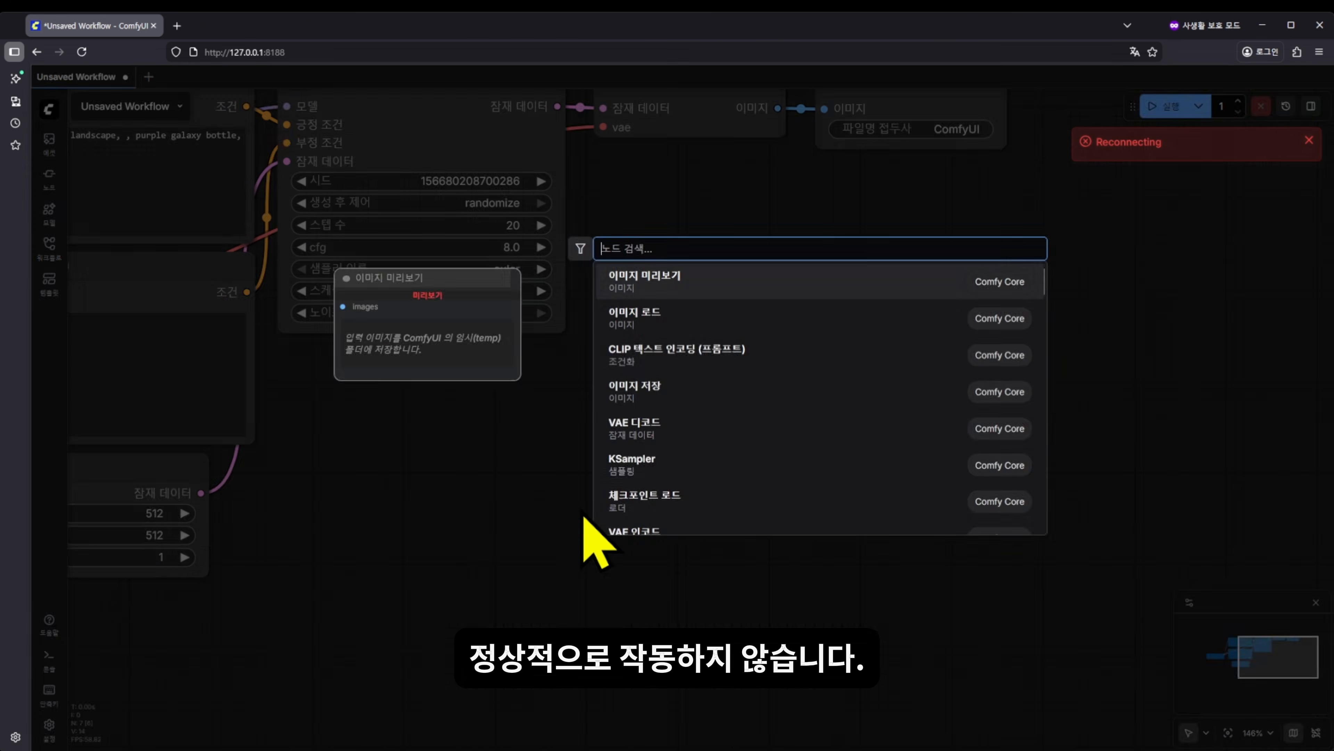
click(477, 492)
double_click(468, 493)
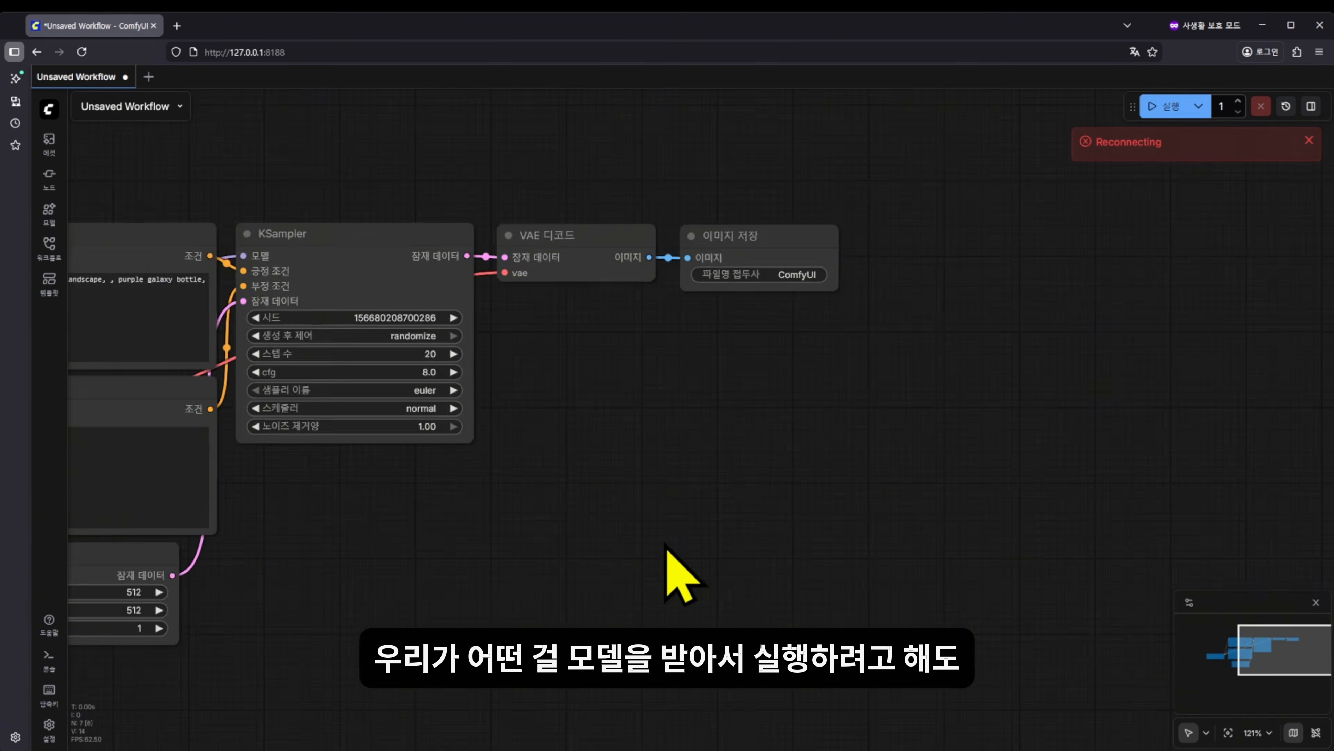
scroll(670, 566, down, 7)
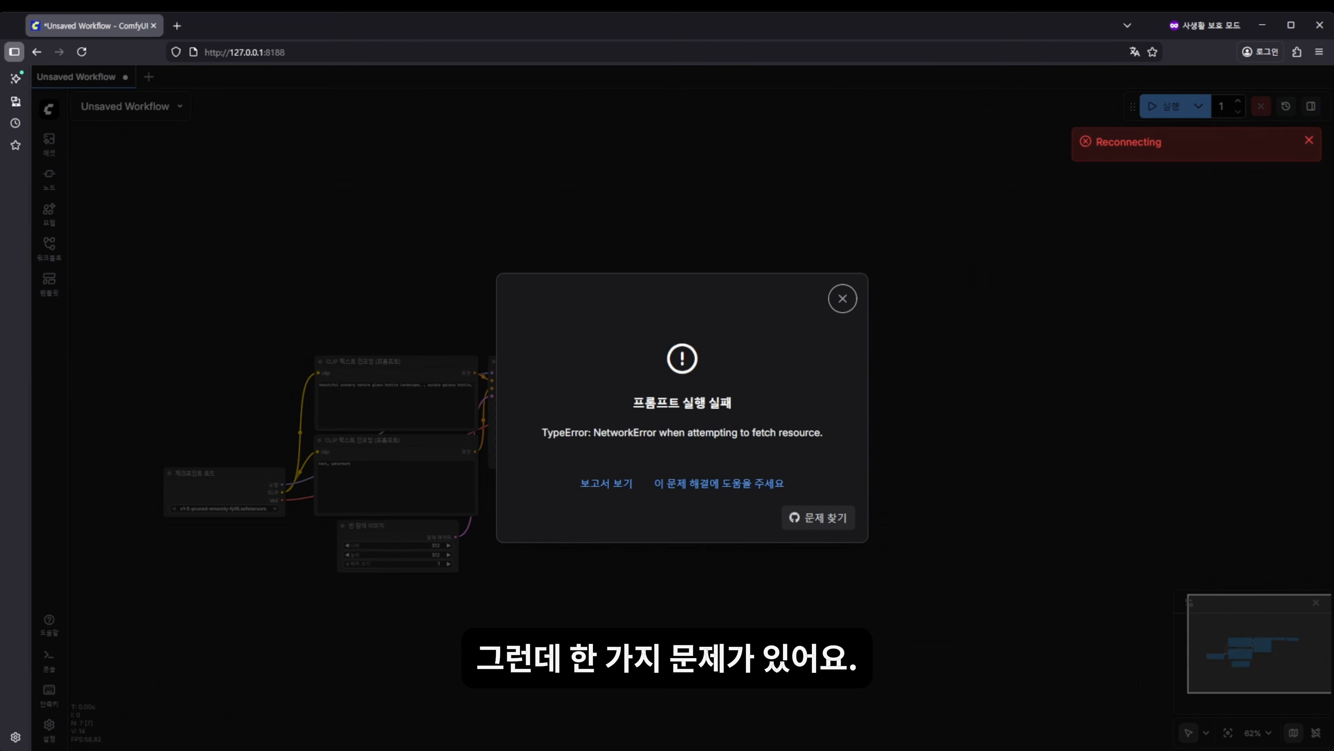
click(842, 299)
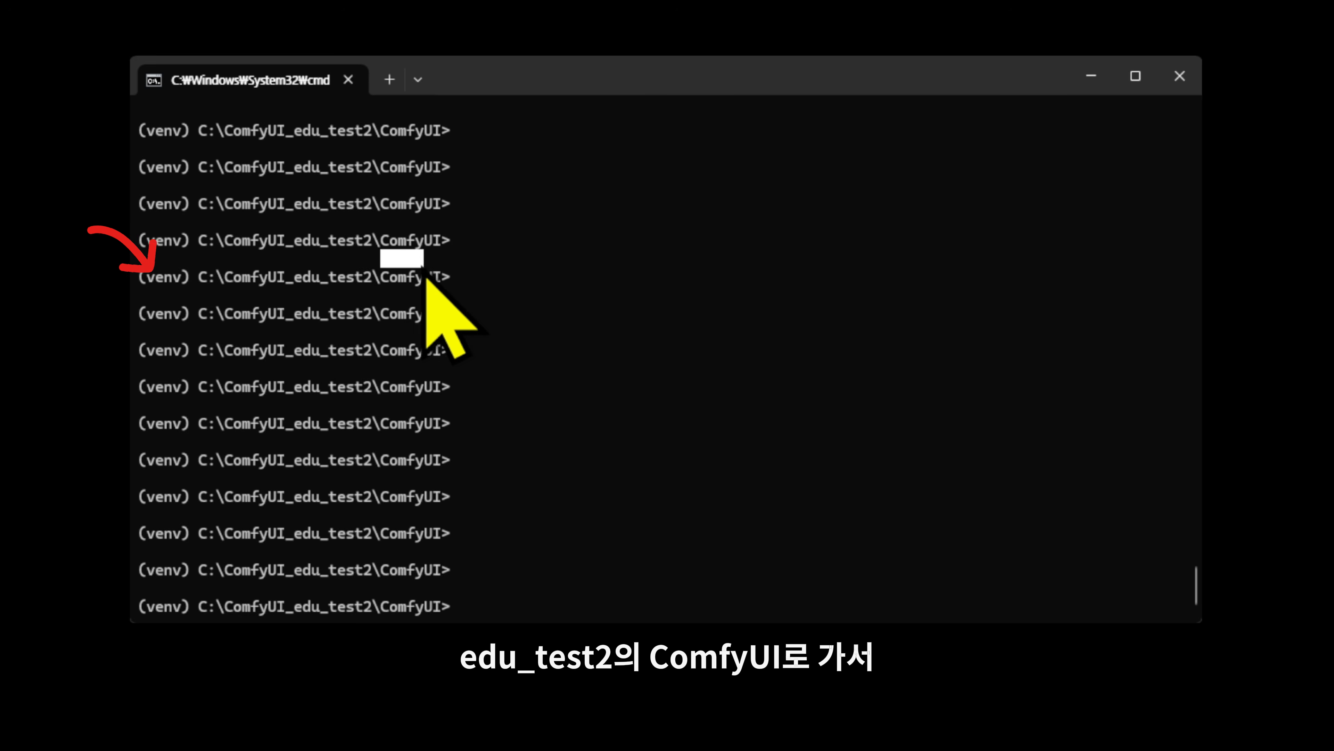
- Enter python main.py again at the C:\ComfyUI_edu_test2\ComfyUI prompt to relaunch ComfyUI
text(pytho)
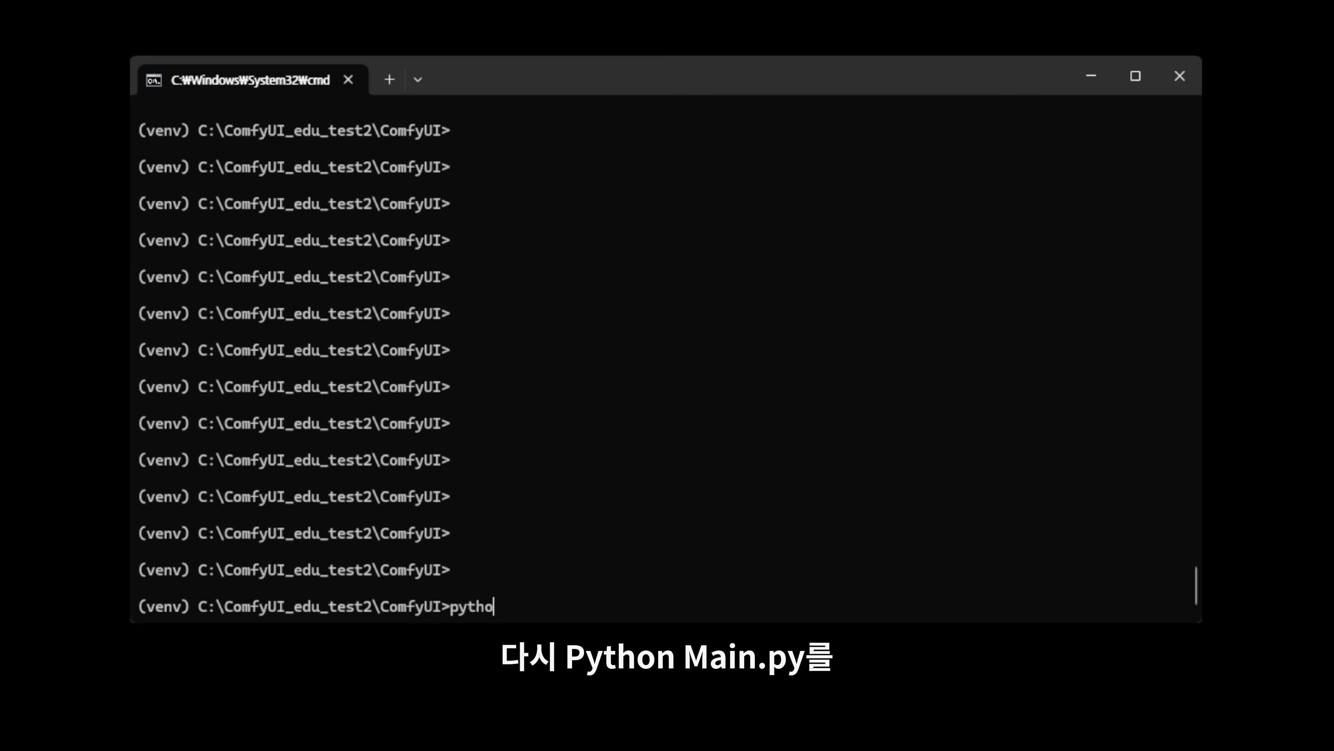
text(n main.pyt)
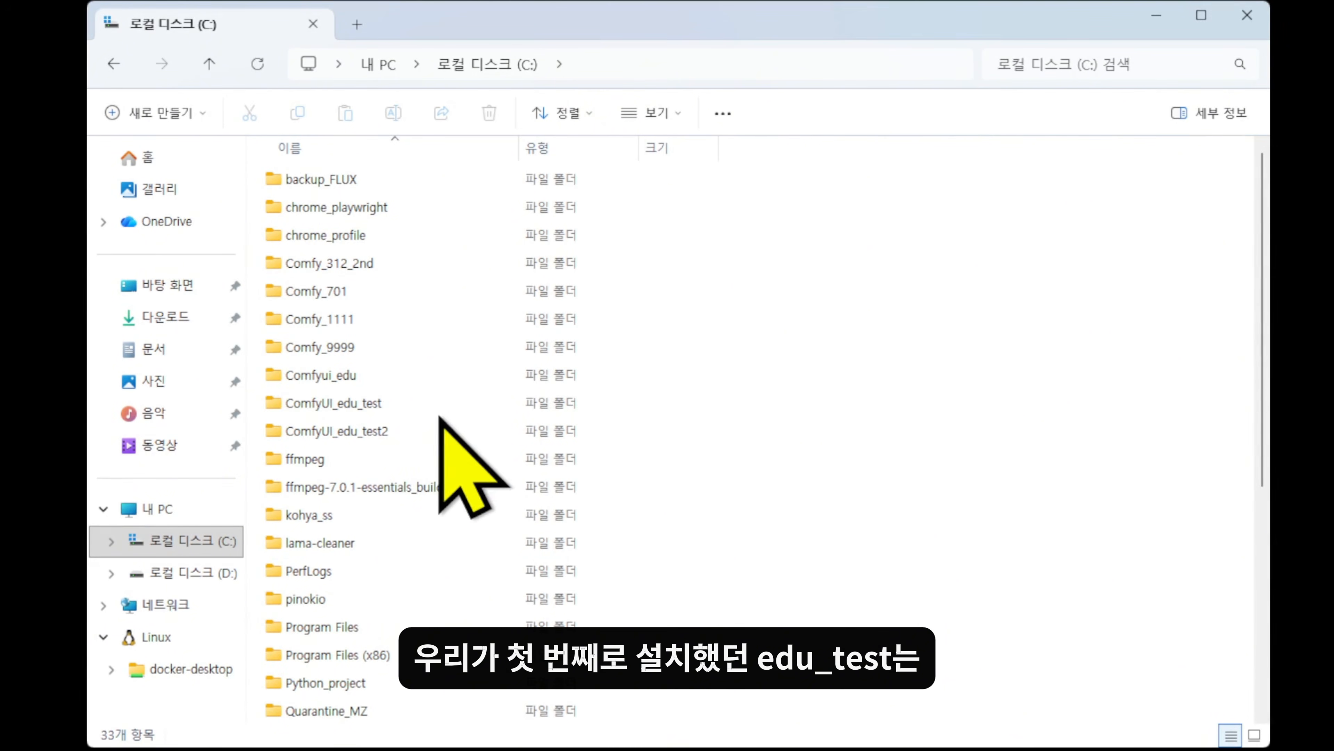
- Switch to File Explorer, open the ComfyUI_edu_test2 folder on drive C and locate custom노드로 접근.txt and Webui_실행.txt
click(385, 403)
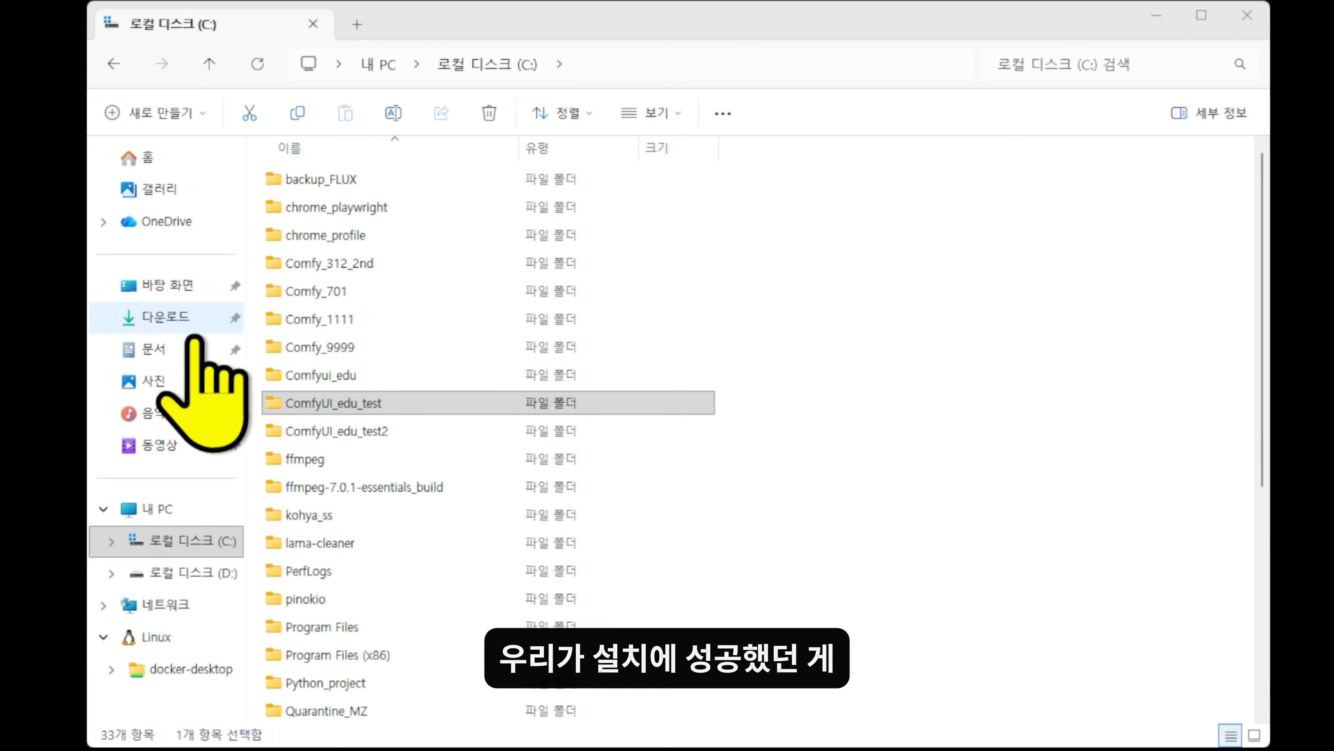
click(350, 431)
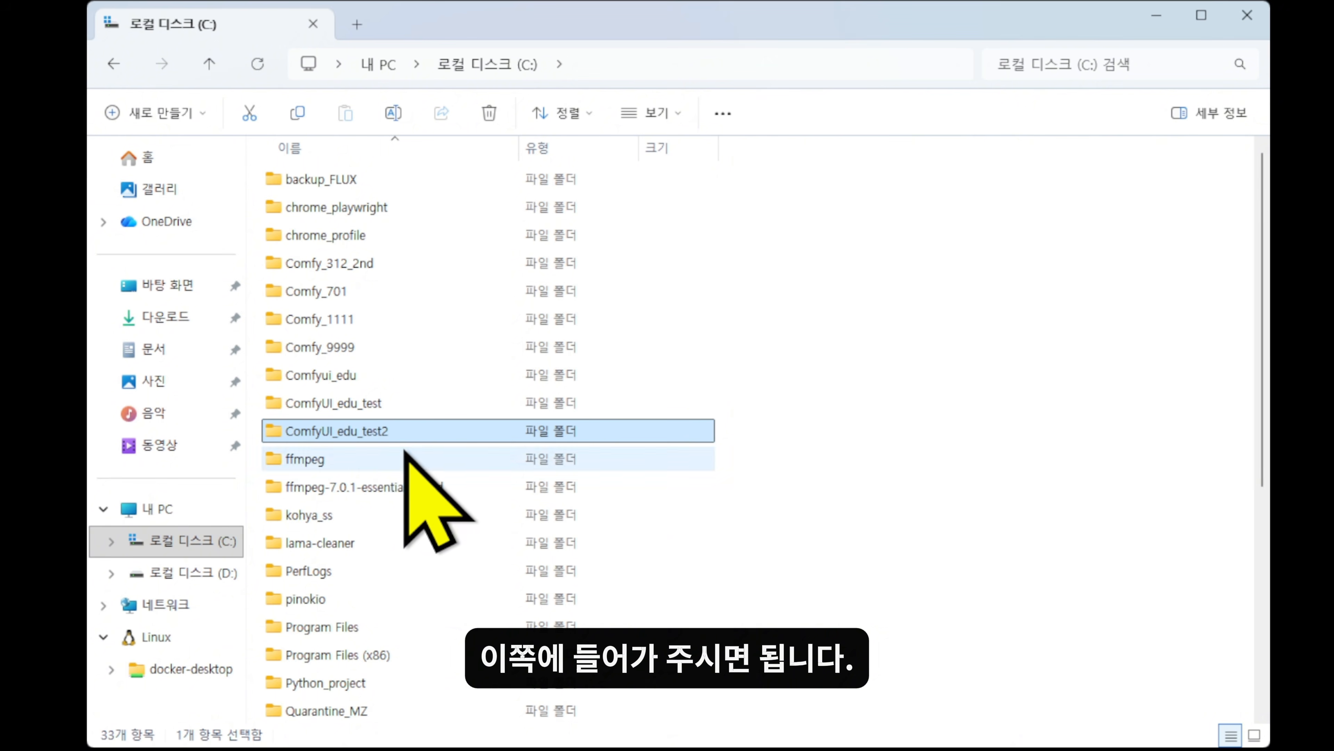
double_click(392, 430)
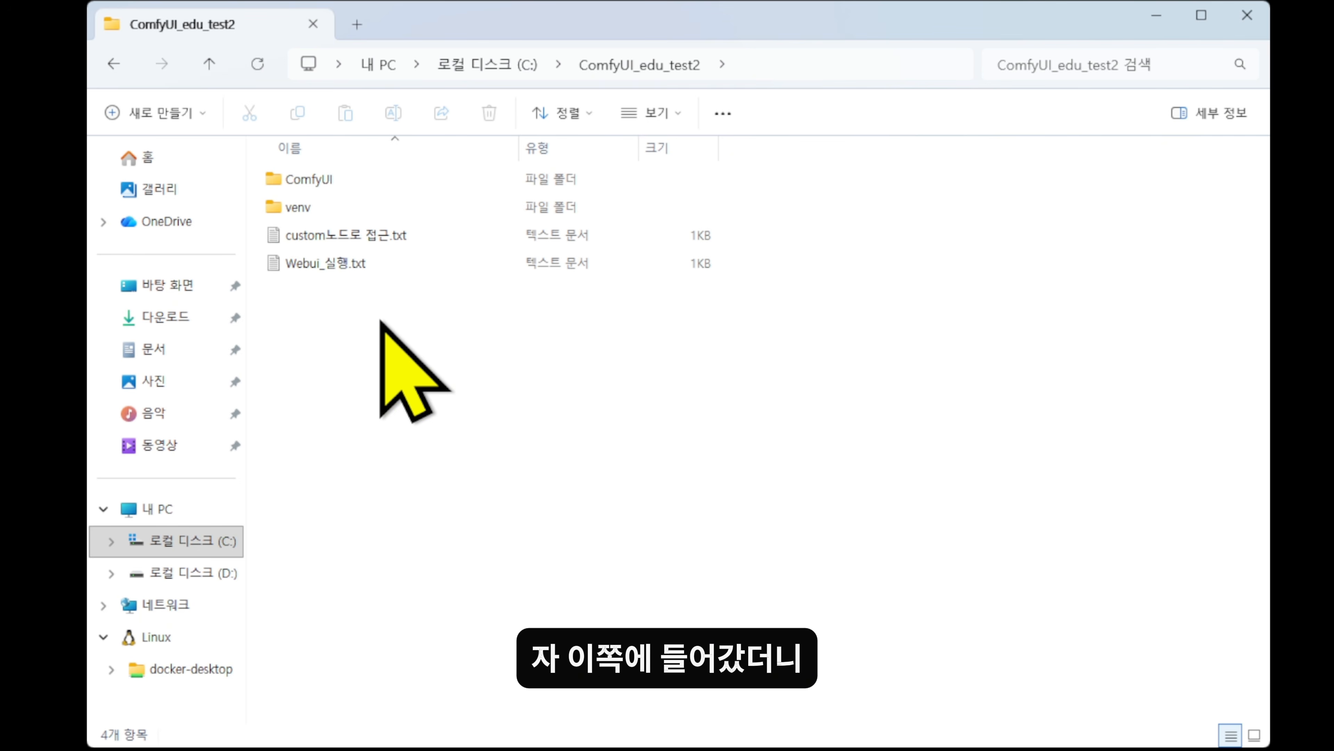
click(349, 257)
click(325, 241)
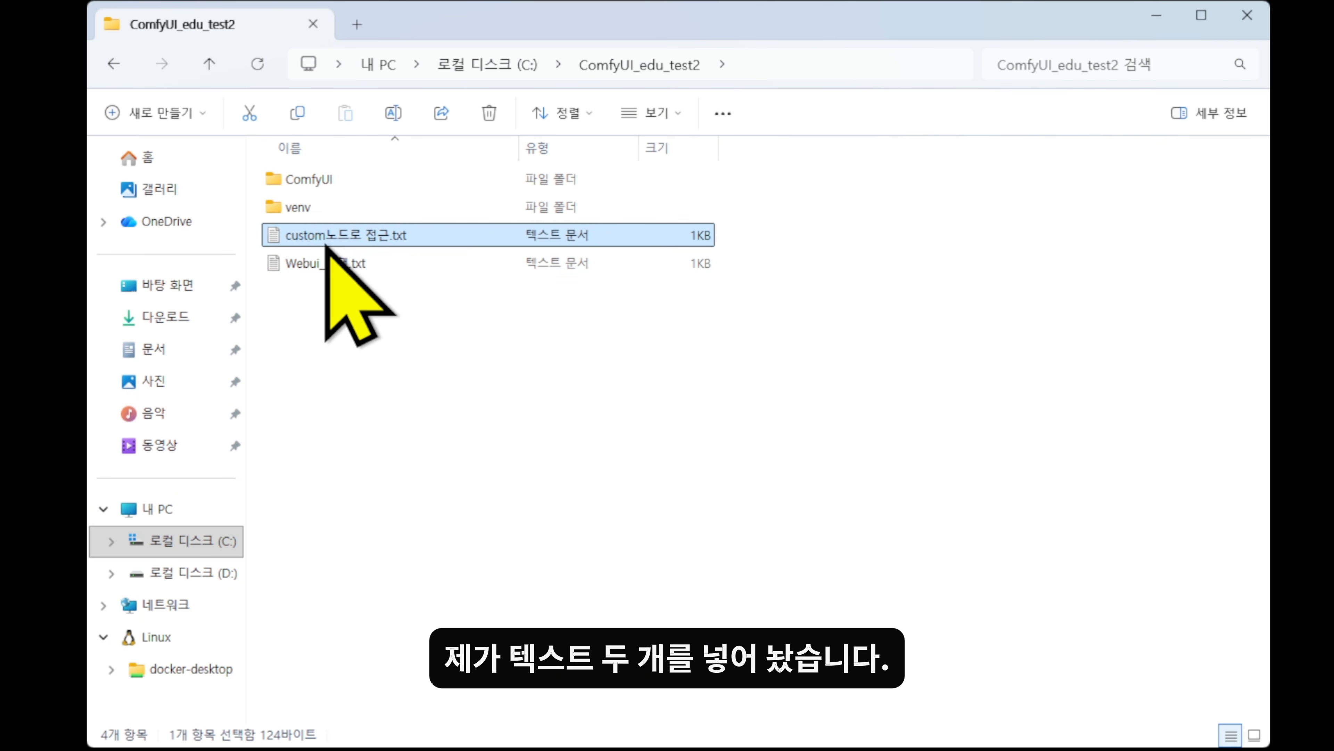
click(324, 284)
click(325, 264)
click(341, 235)
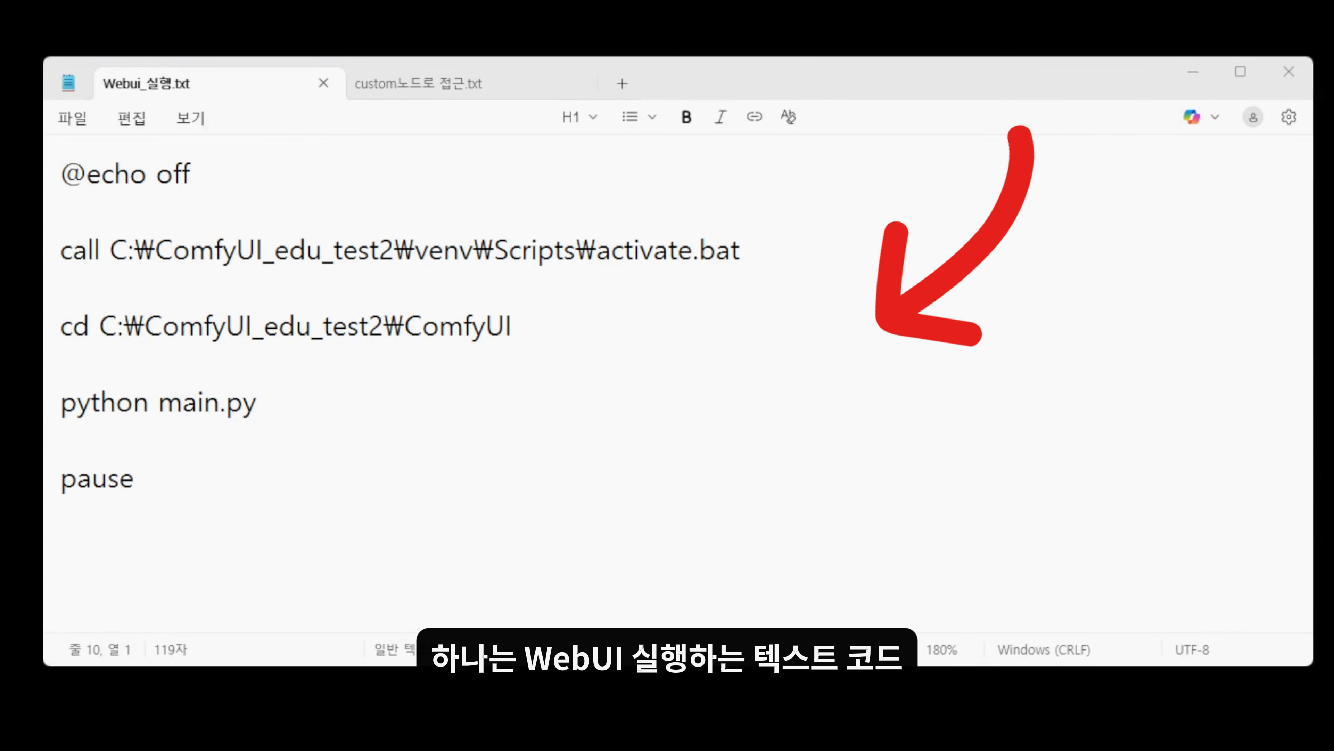
- In Notepad, examine the commands in Webui_실행.txt and custom노드로 접근.txt, including the venv activation and python main.py lines
drag(370, 551, 60, 170)
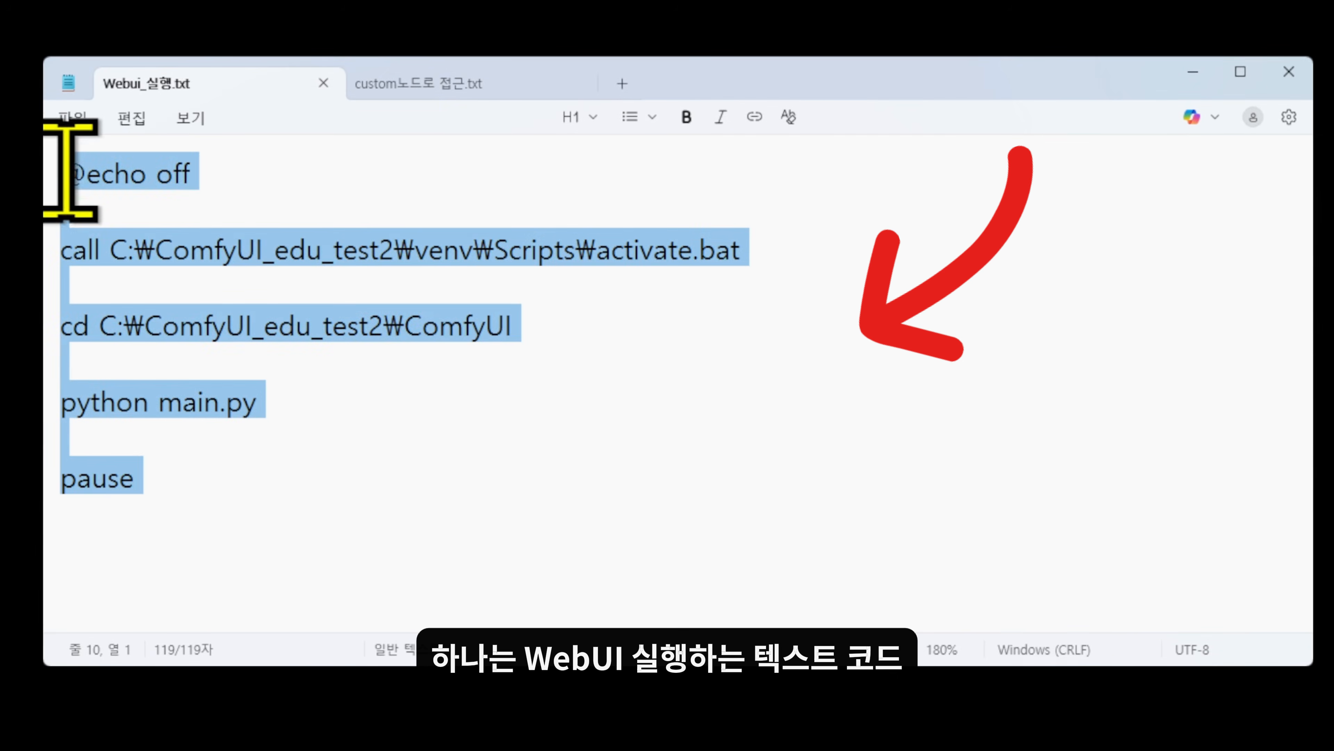
click(369, 389)
click(407, 84)
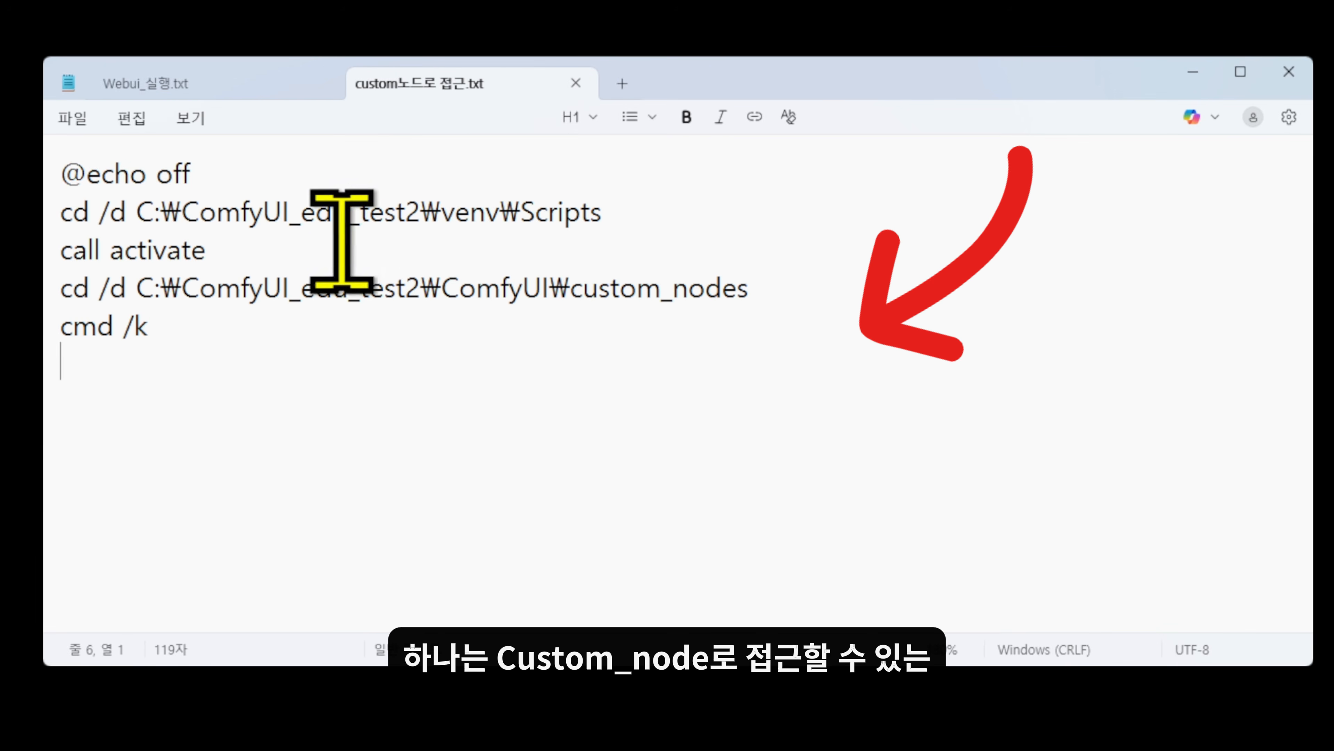
drag(382, 435, 284, 276)
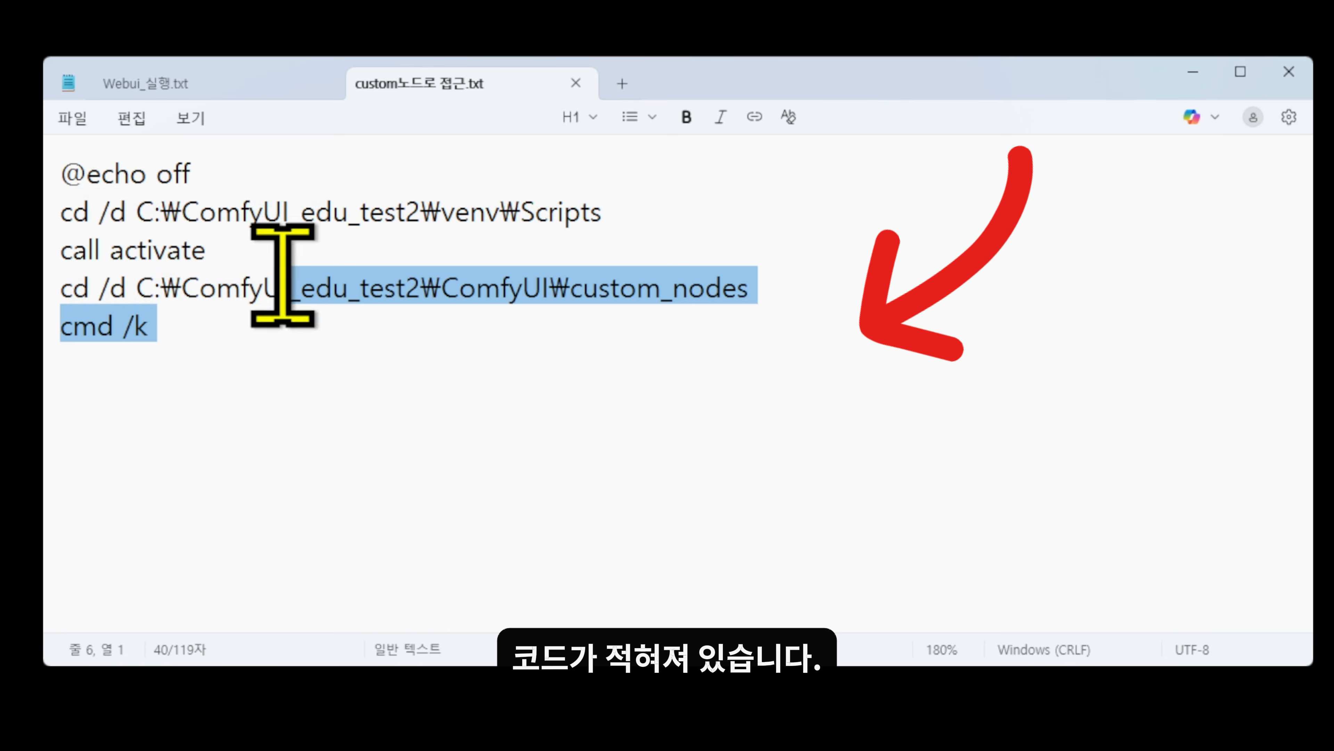
click(283, 284)
click(225, 87)
click(218, 286)
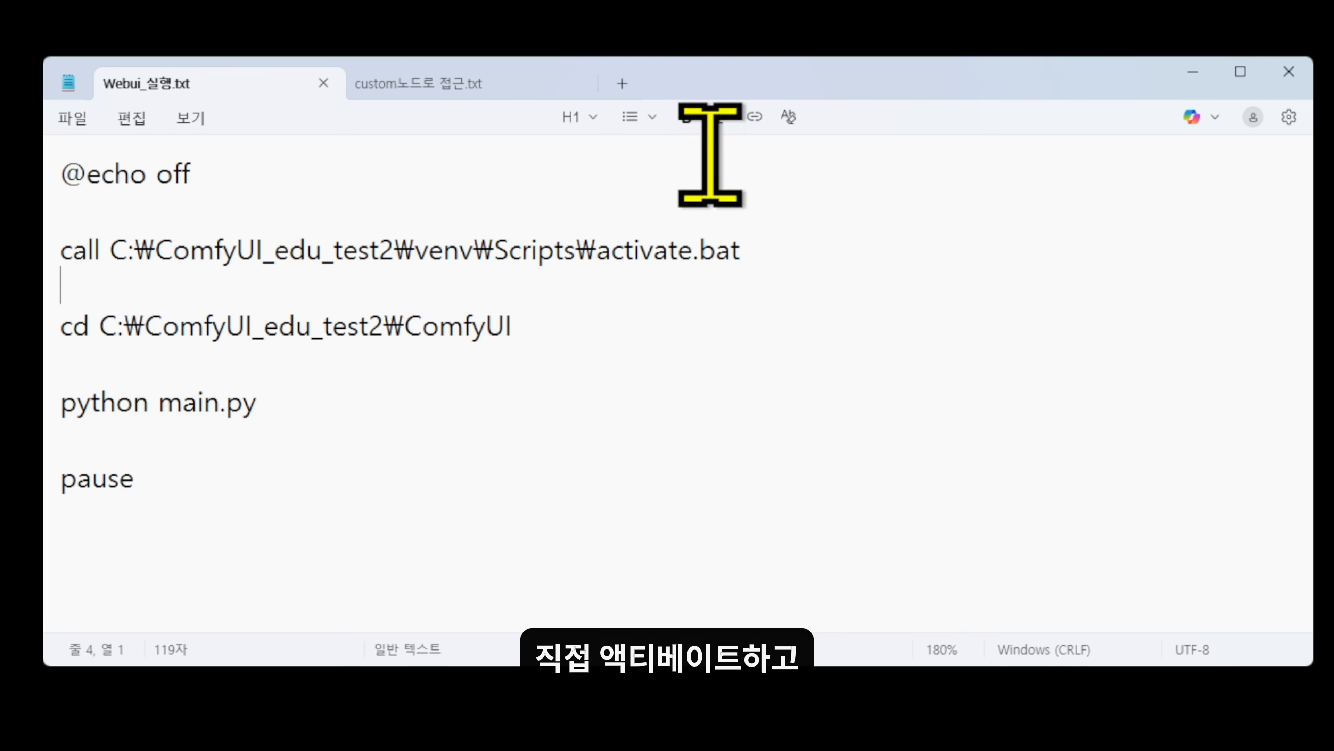
drag(117, 407, 312, 410)
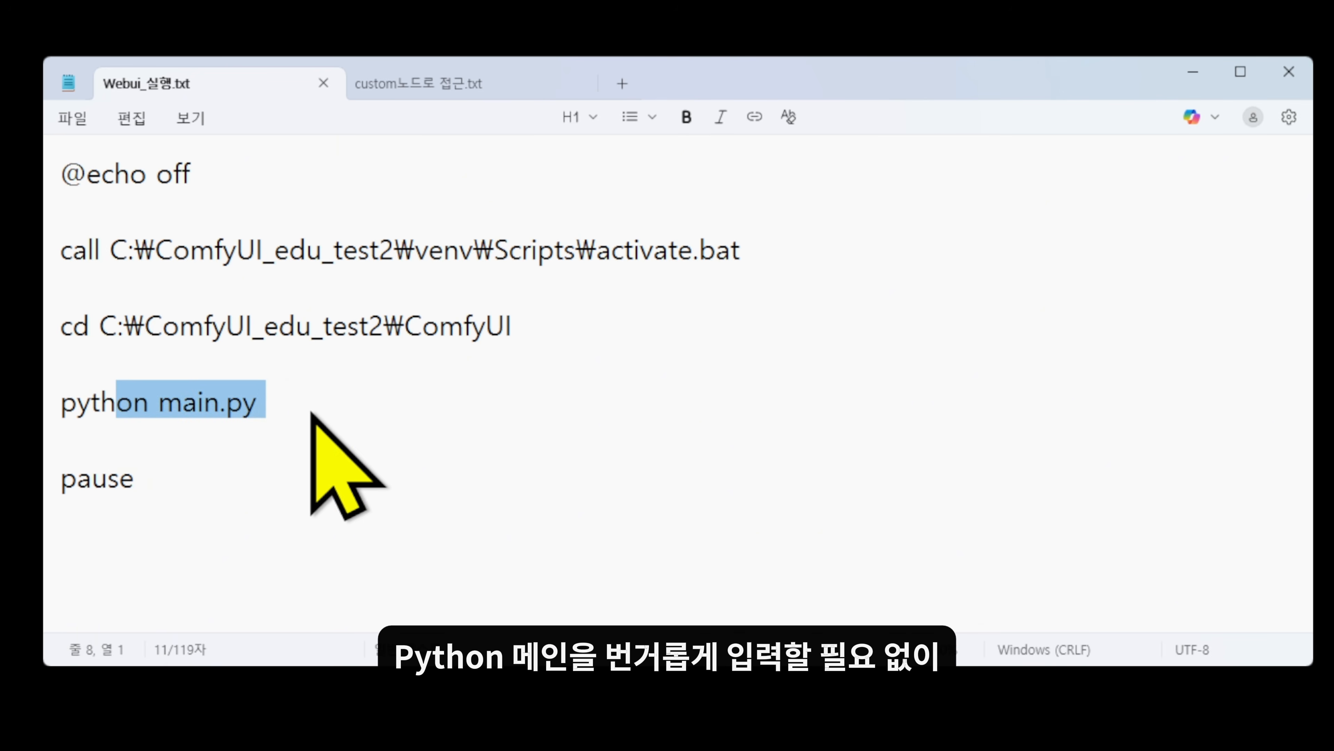
click(313, 411)
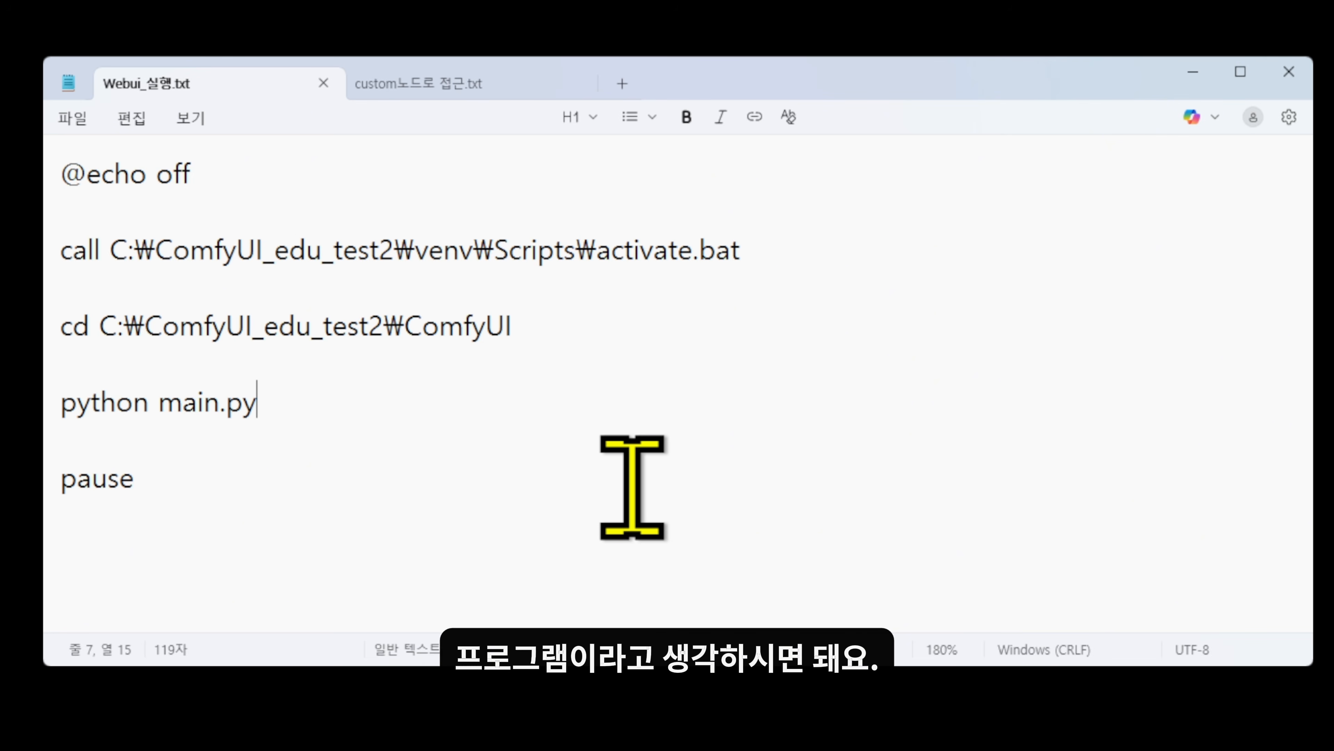
mouse_move(252, 509)
mouse_down()
mouse_move(59, 185)
mouse_move(119, 223)
mouse_move(270, 492)
mouse_up()
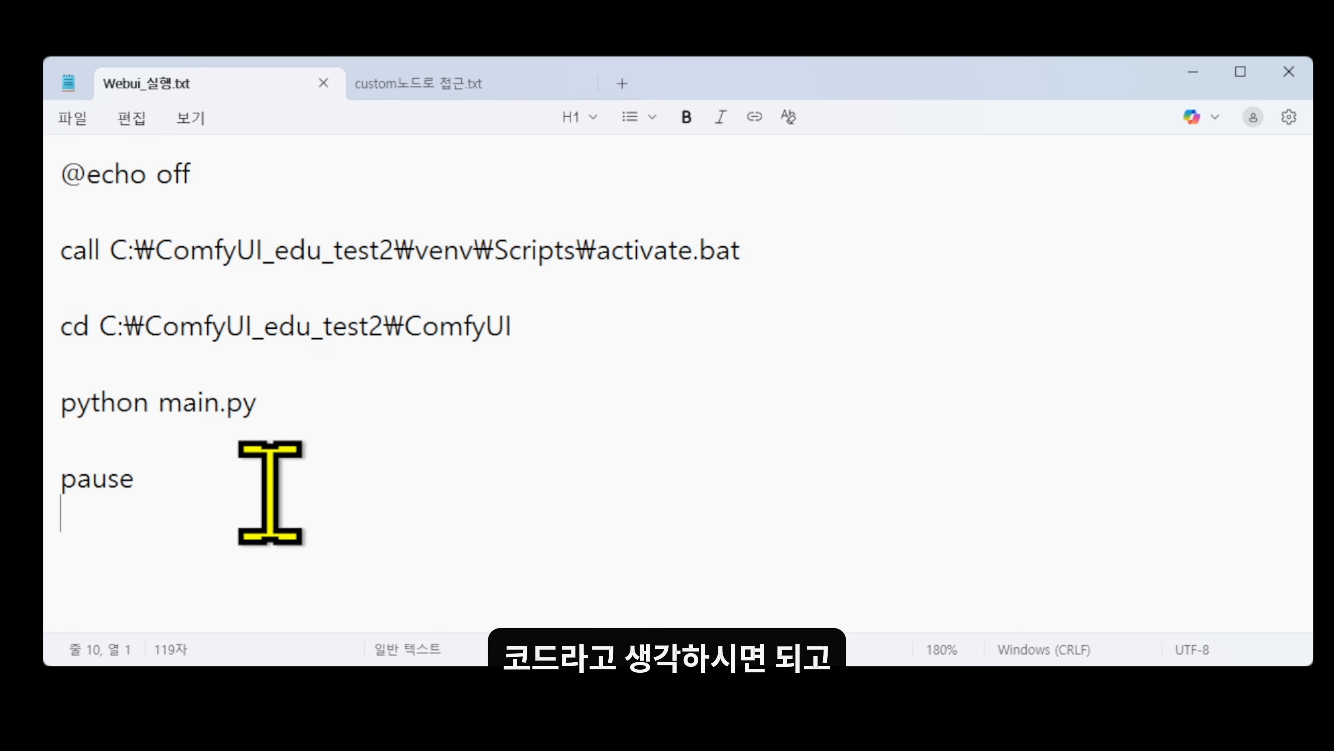
- Check the C:\ComfyUI_edu_test2 install path in both lines of custom노드로 접근.txt and in both lines of Webui_실행.txt
click(483, 85)
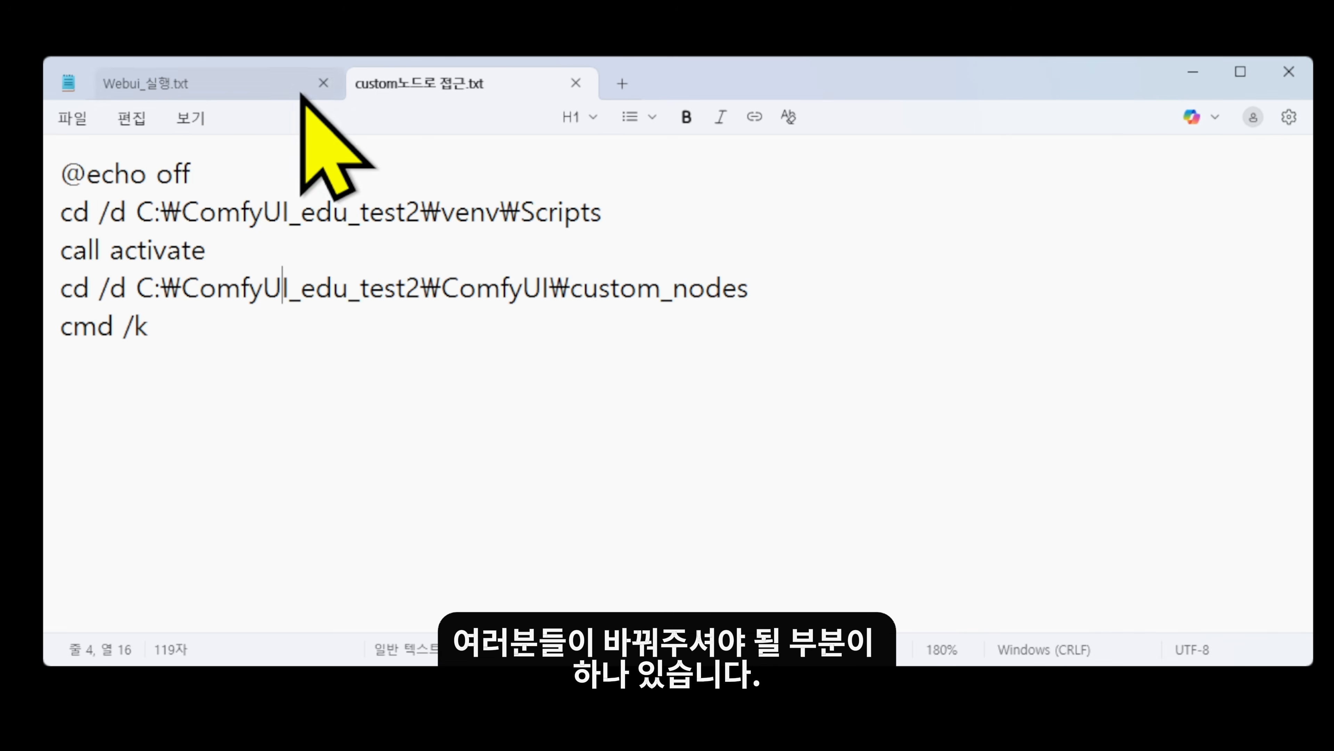
drag(138, 213, 426, 214)
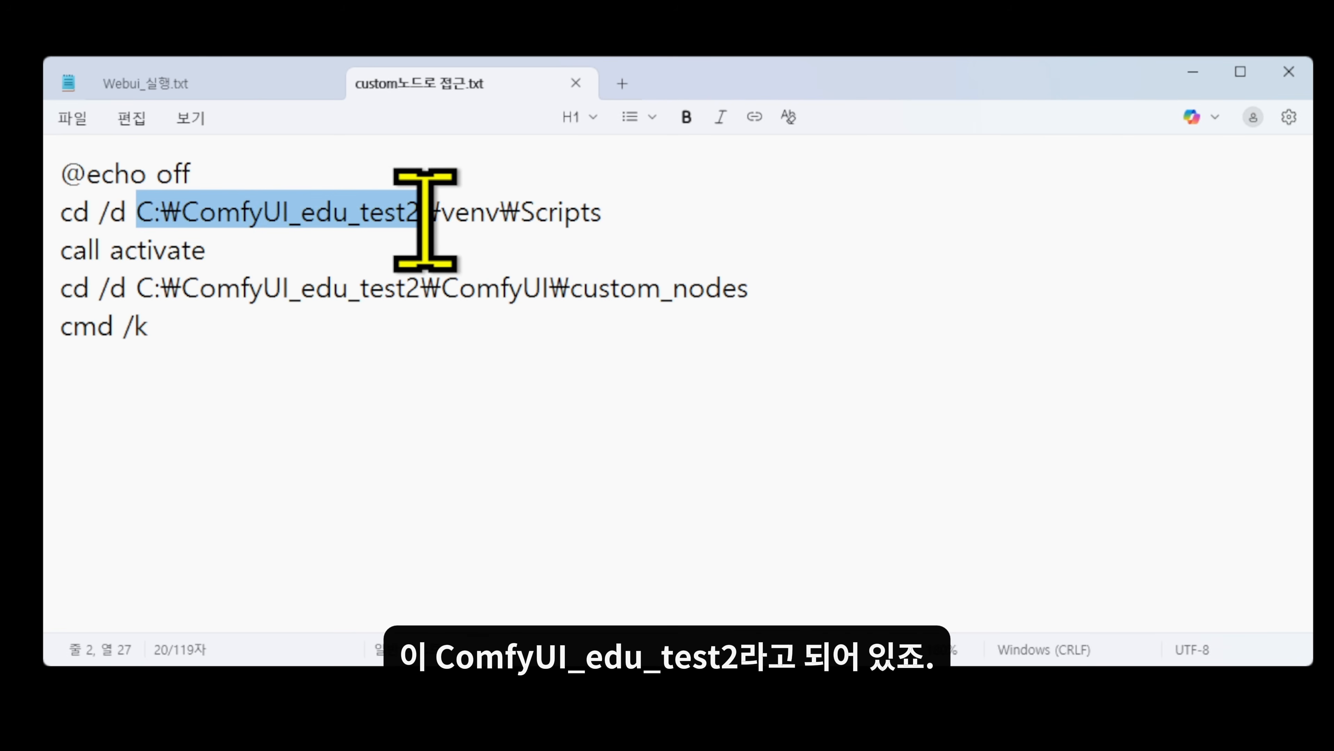
double_click(401, 226)
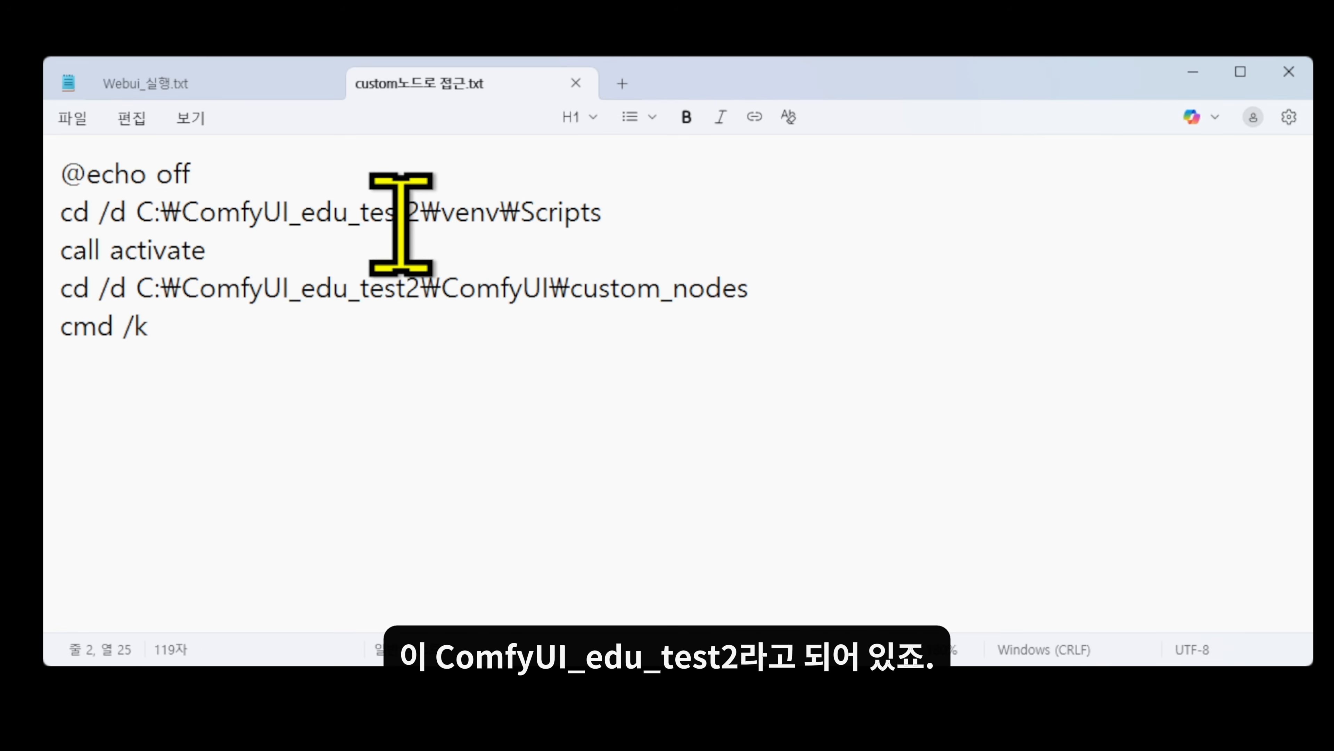
click(265, 215)
drag(183, 212, 420, 213)
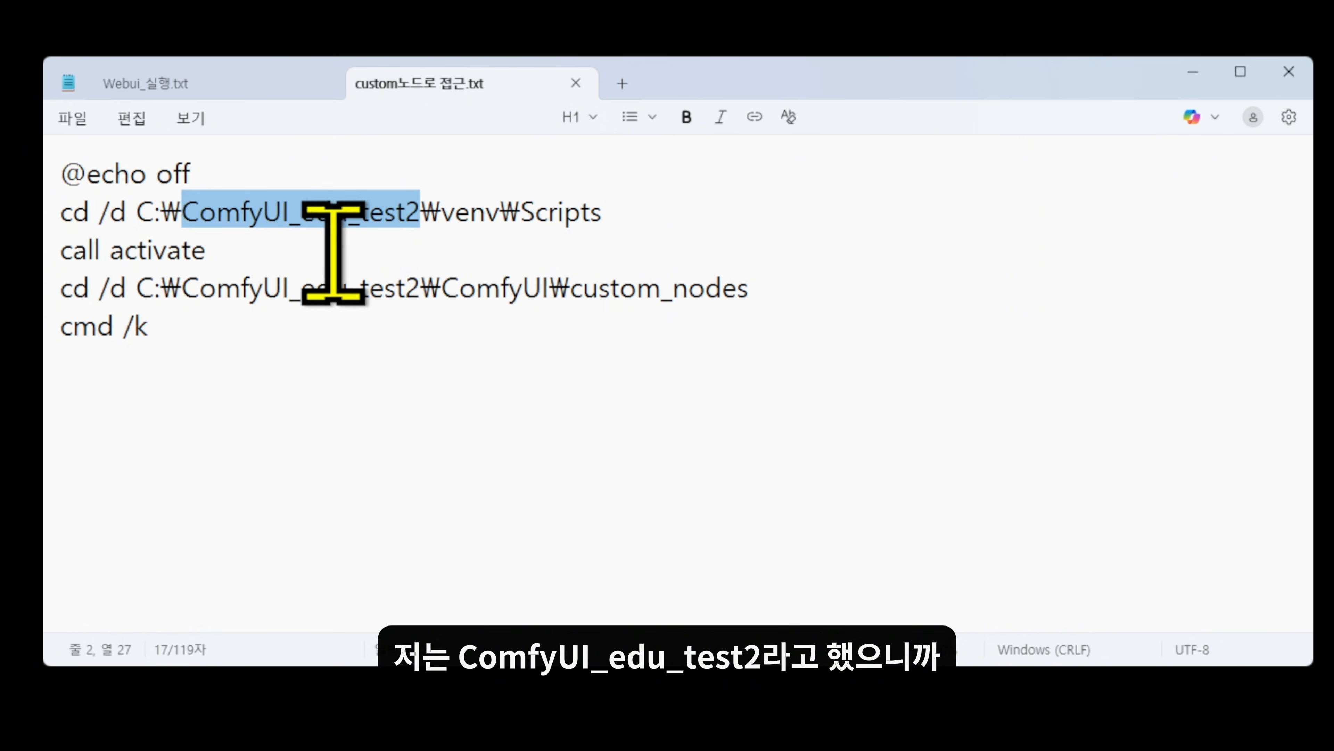
click(431, 288)
drag(441, 295, 140, 281)
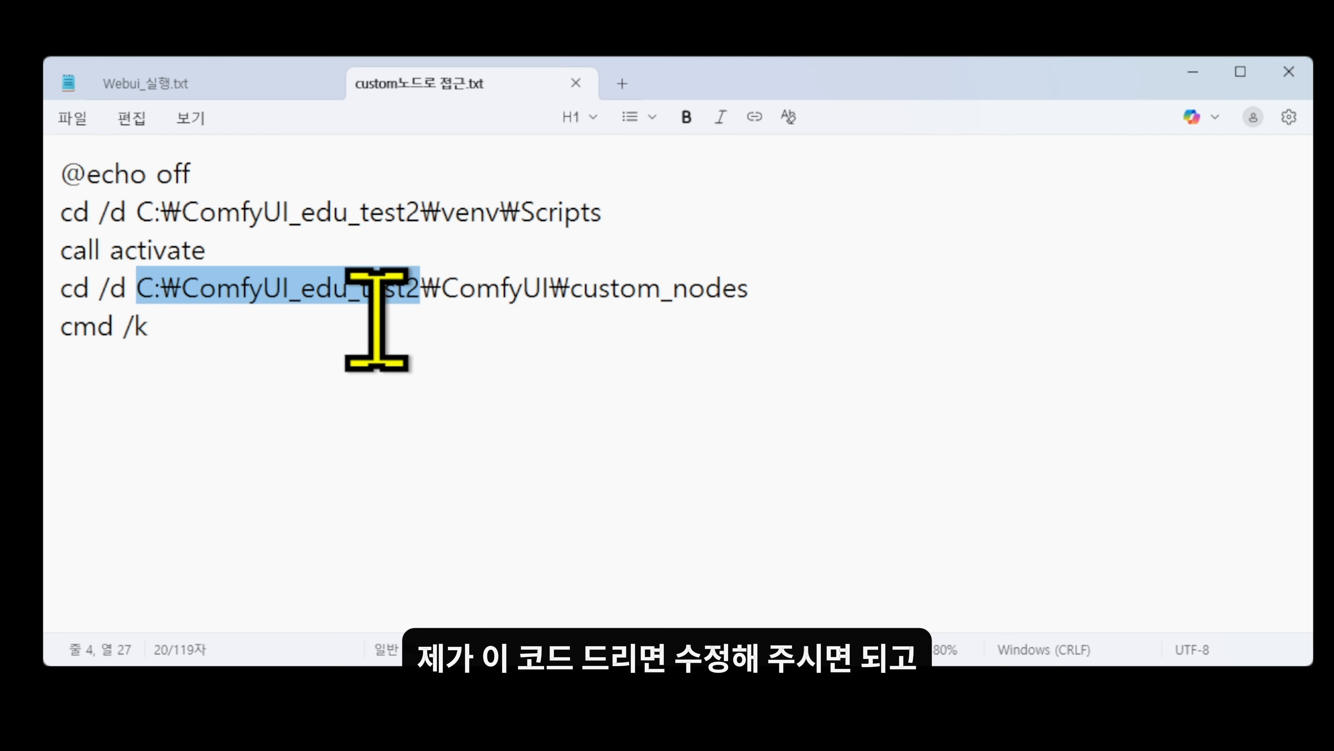
click(236, 83)
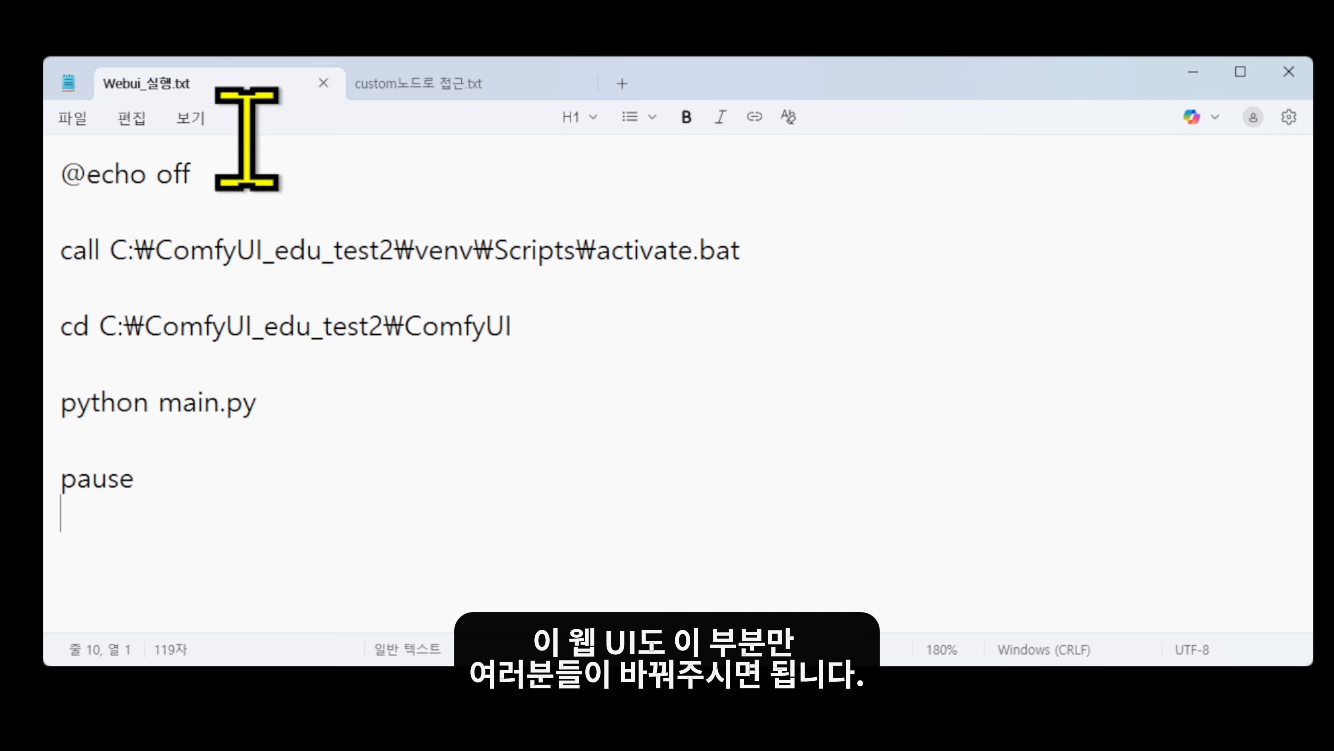
drag(391, 251, 112, 251)
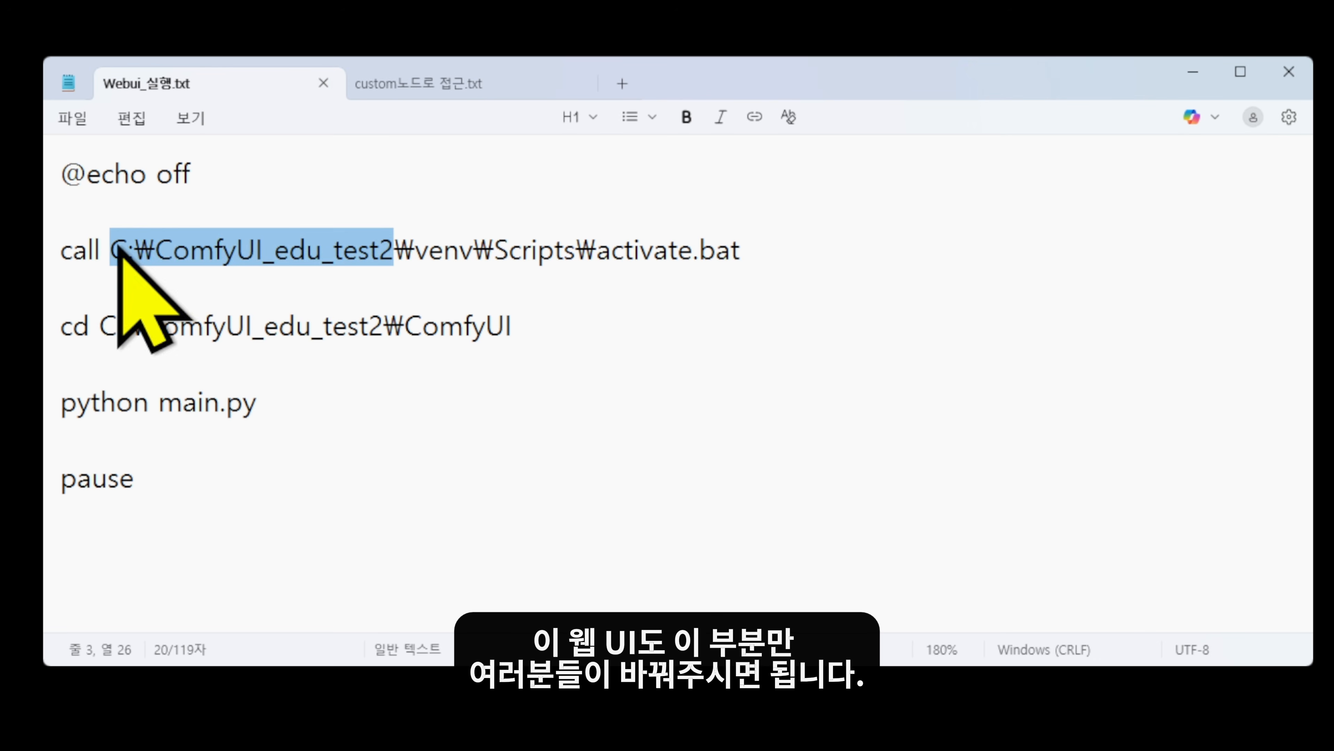
drag(386, 326, 92, 322)
click(440, 321)
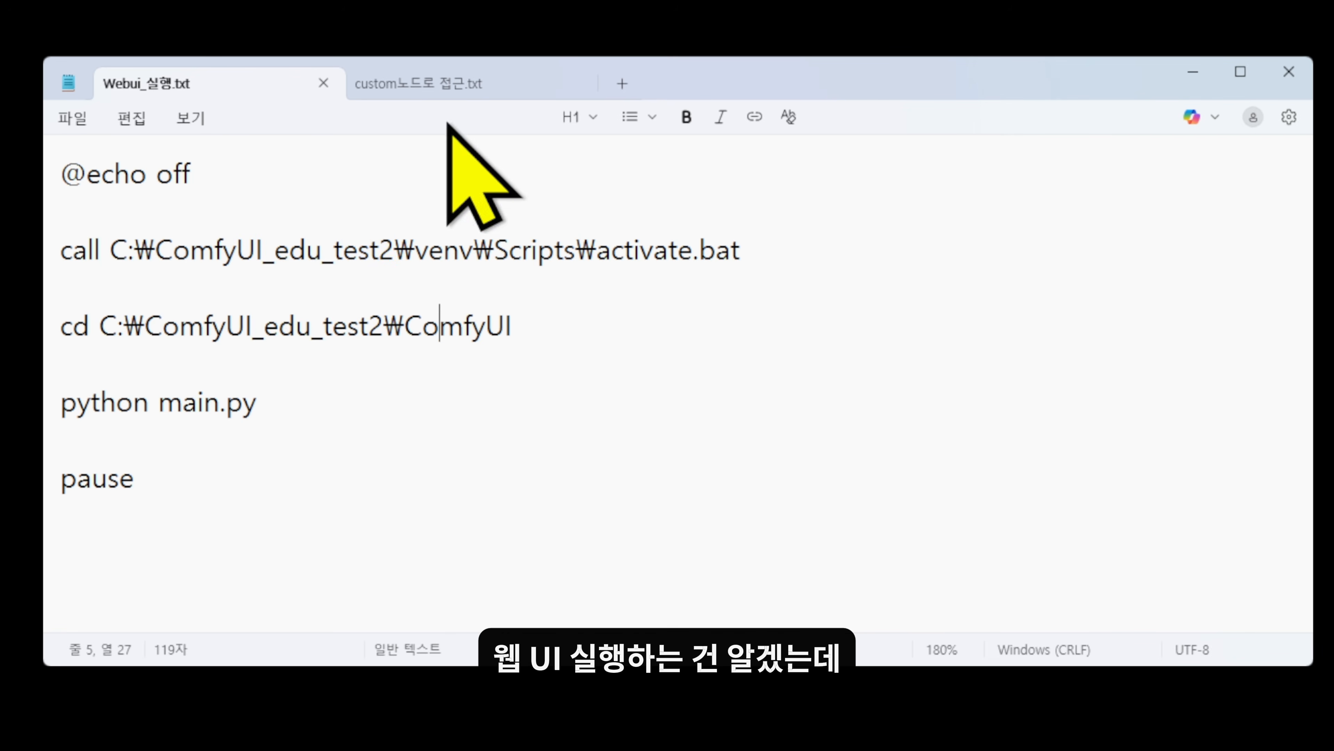
- Reread custom노드로 접근.txt, which activates the venv and changes to the custom_nodes folder
click(444, 87)
click(507, 370)
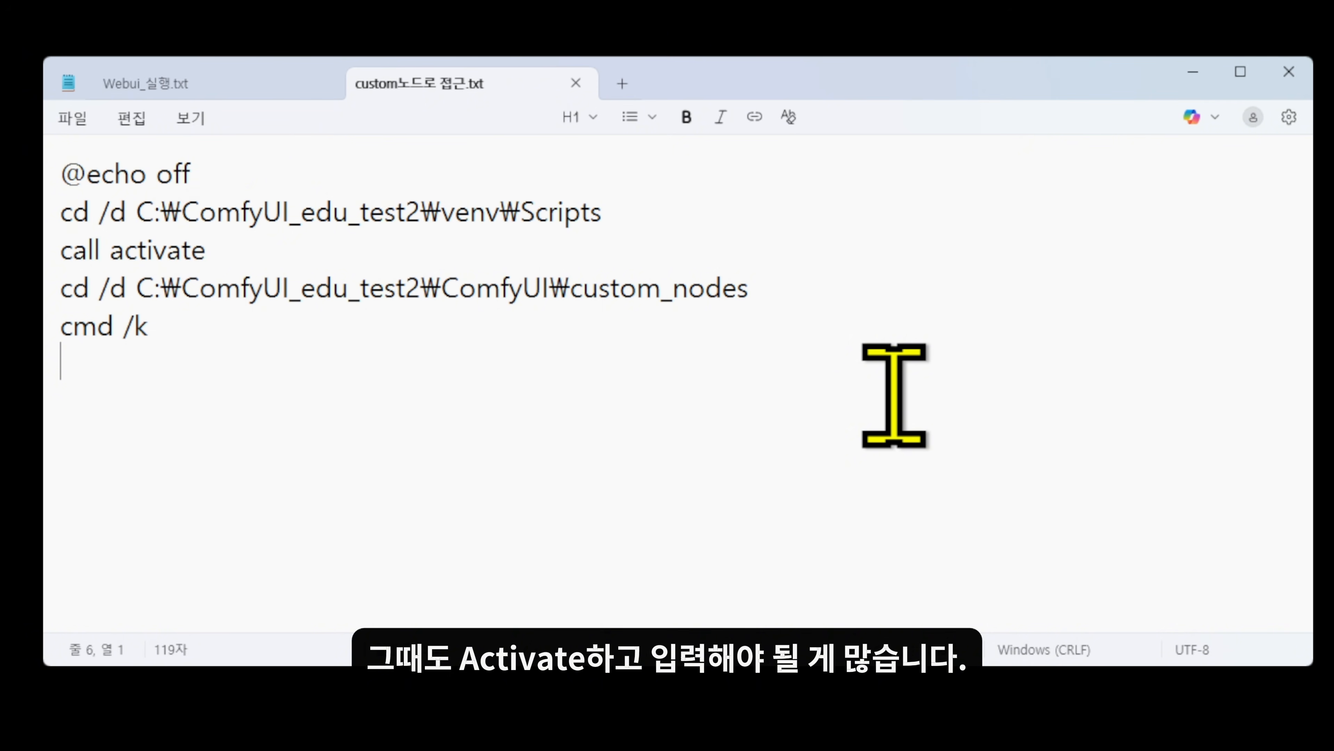
drag(204, 405, 310, 363)
click(313, 368)
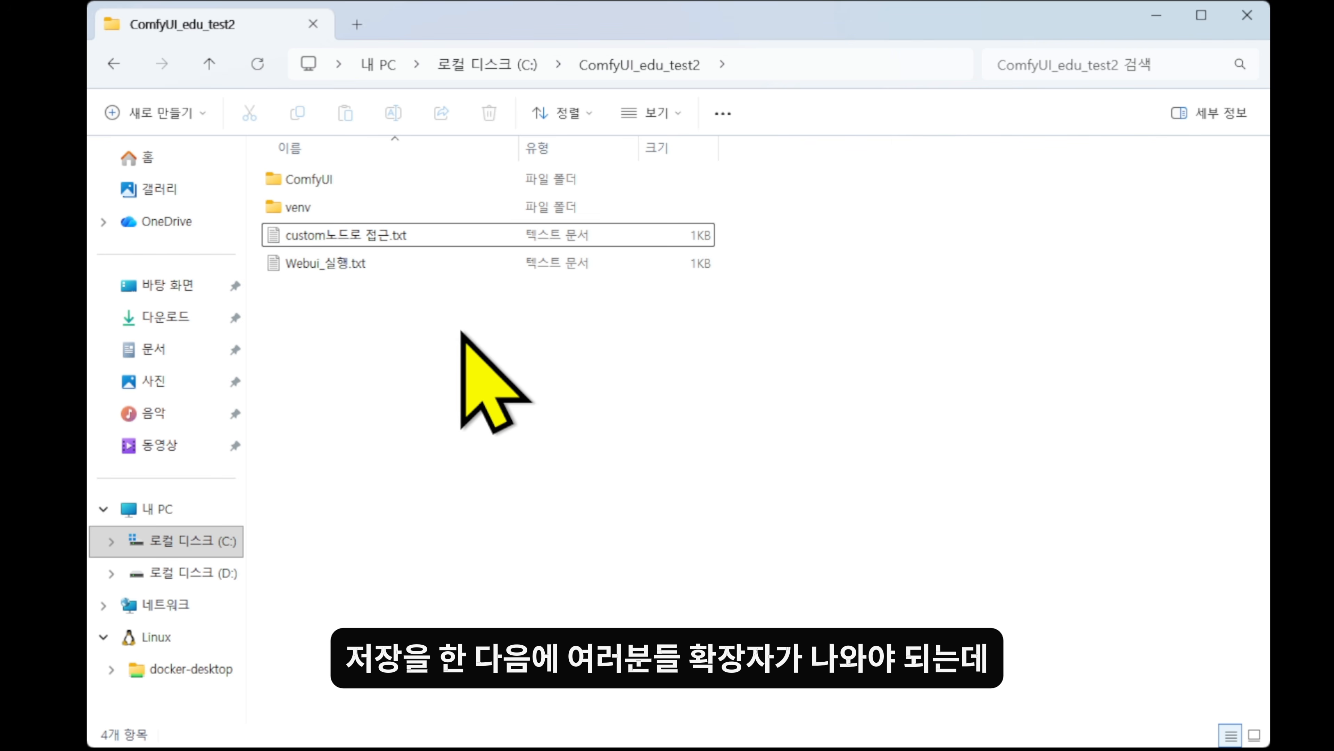
- In the ComfyUI_edu_test2 folder in File Explorer, rename custom노드로 접근.txt as custom노드로 접근.bat
click(407, 243)
click(400, 255)
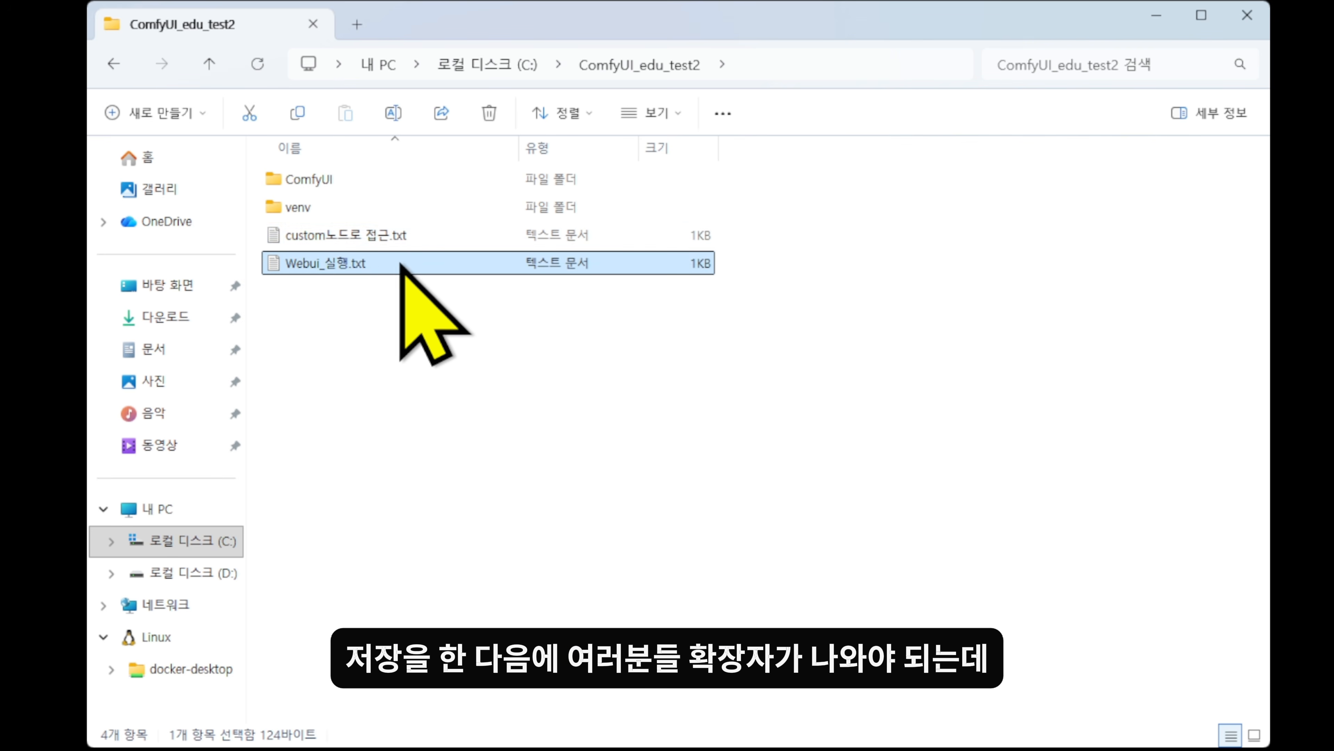
click(386, 243)
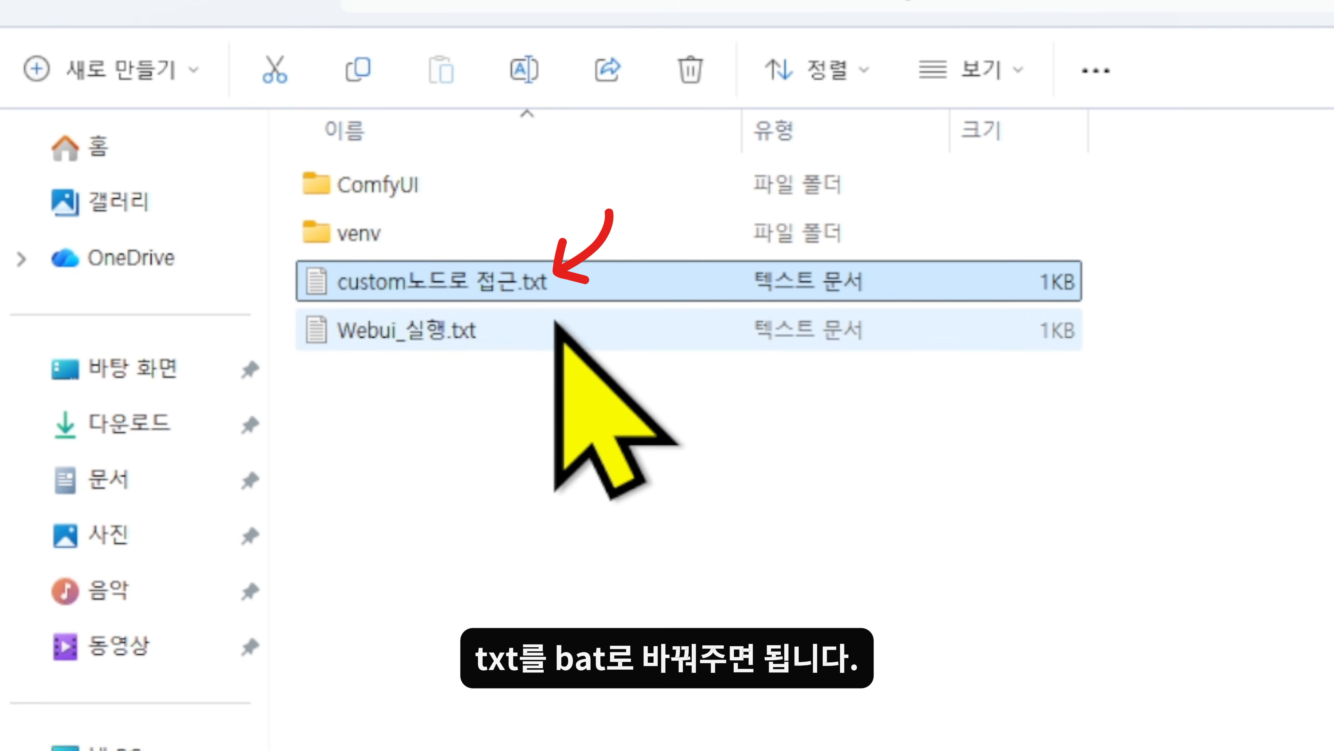
key(F2)
key(Right)
key(Right)
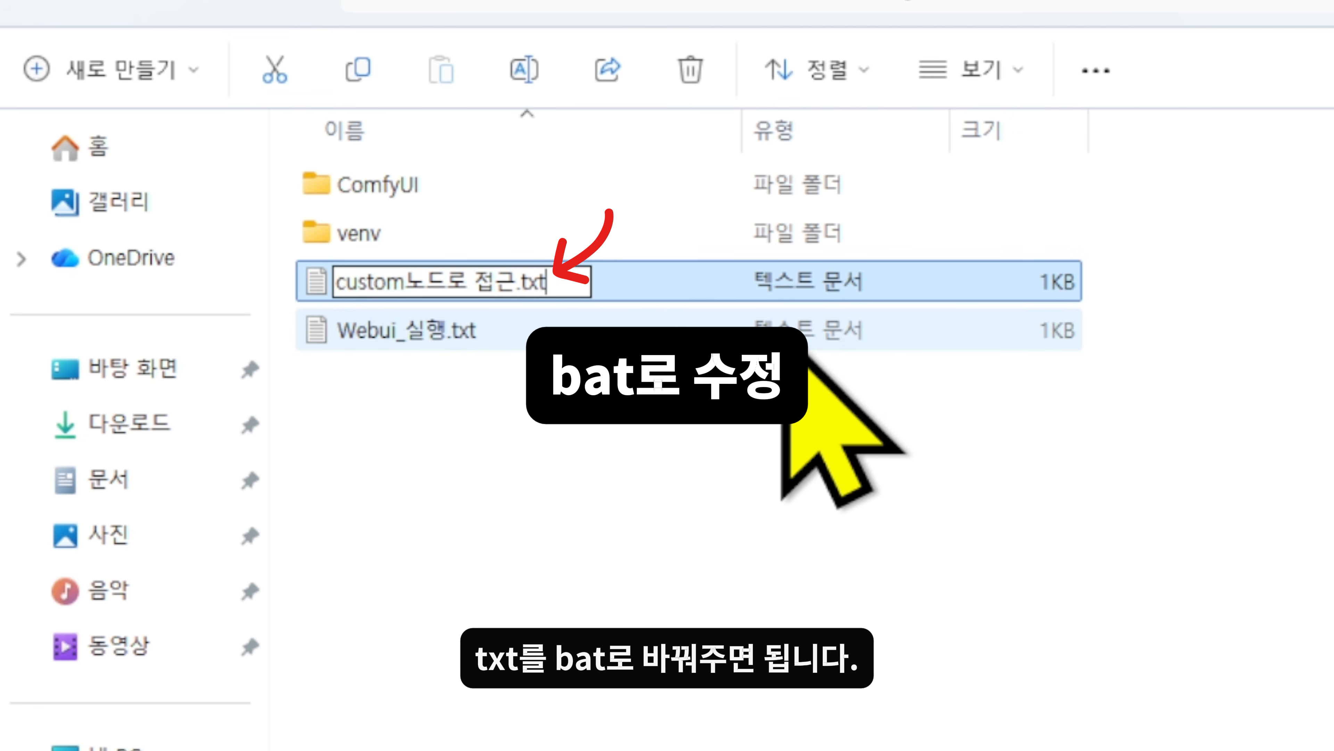
key(BackSpace)
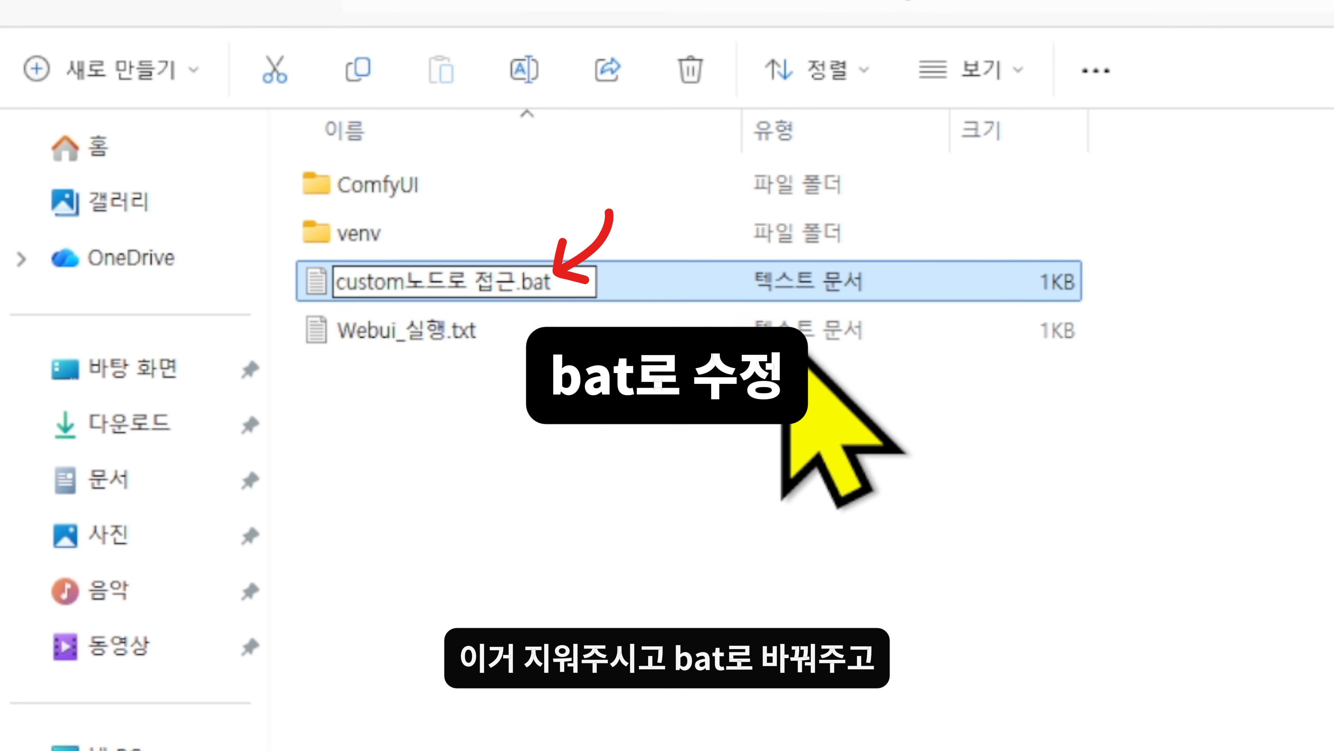
text(bat)
key(Tab)
- Change the extension of the Webui_실행 text file so that it is named Webui_실행.bat
key(End)
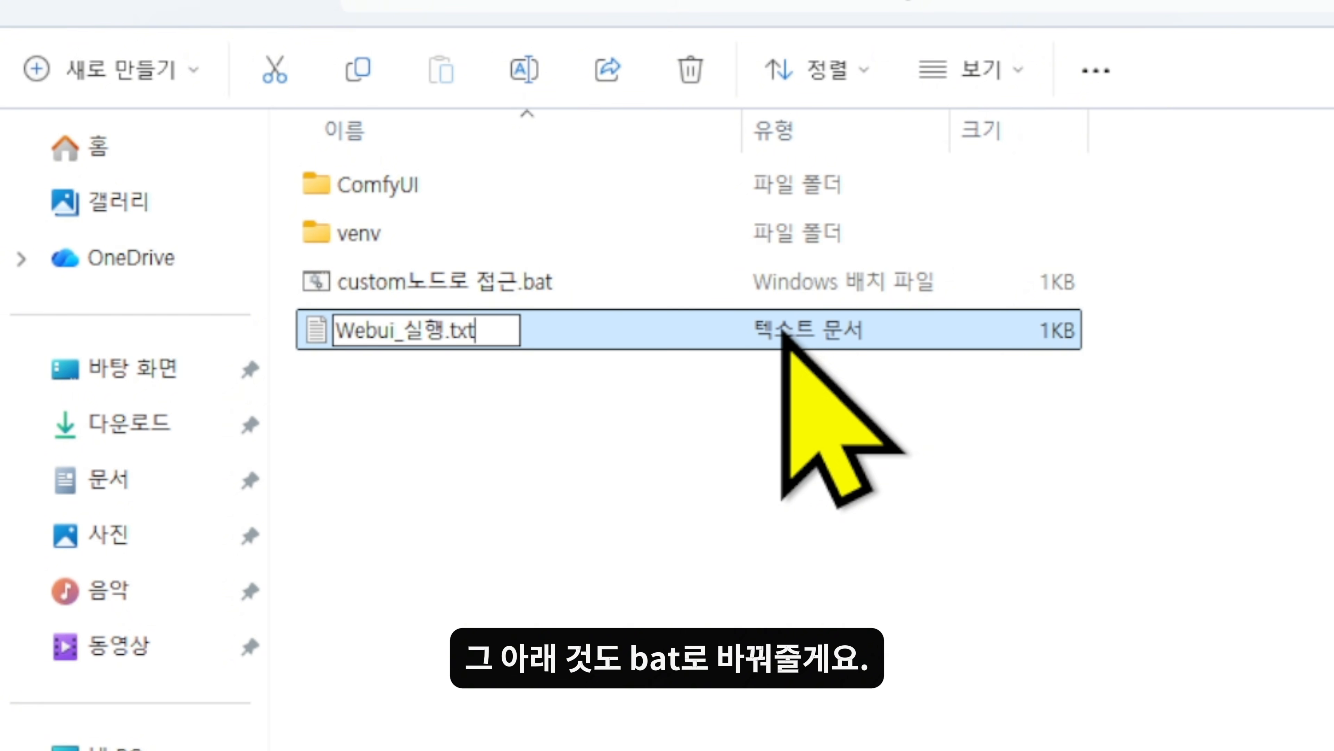
text(bat)
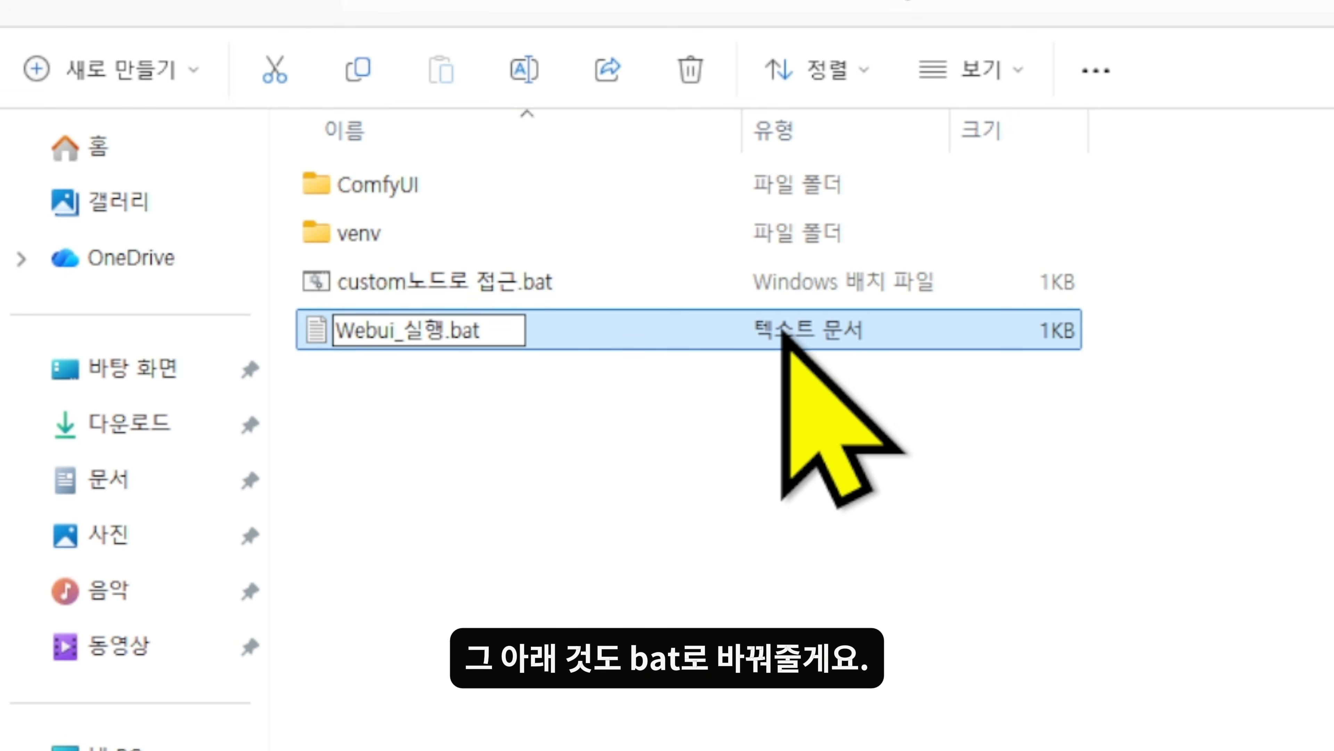
click(643, 496)
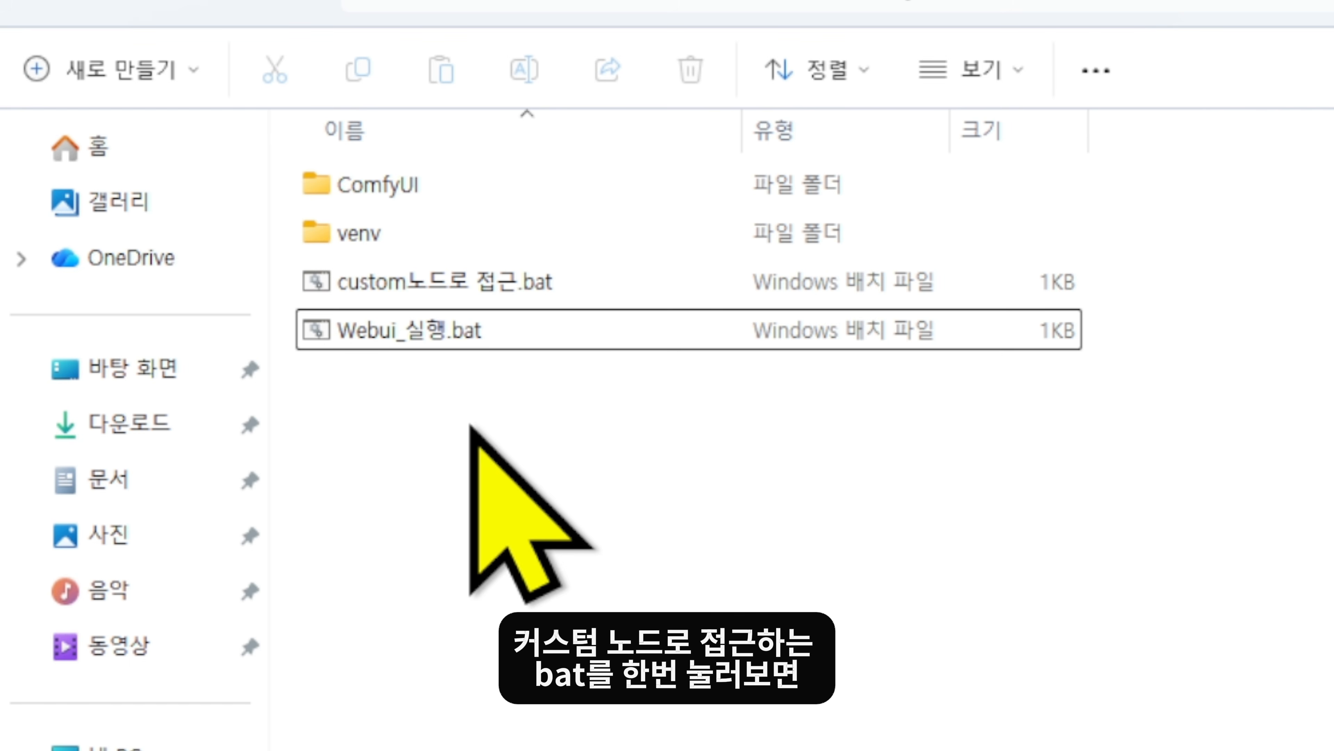
- Run custom노드로 접근.bat to open a venv prompt in custom_nodes, and run Webui_실행.bat to launch ComfyUI
double_click(554, 294)
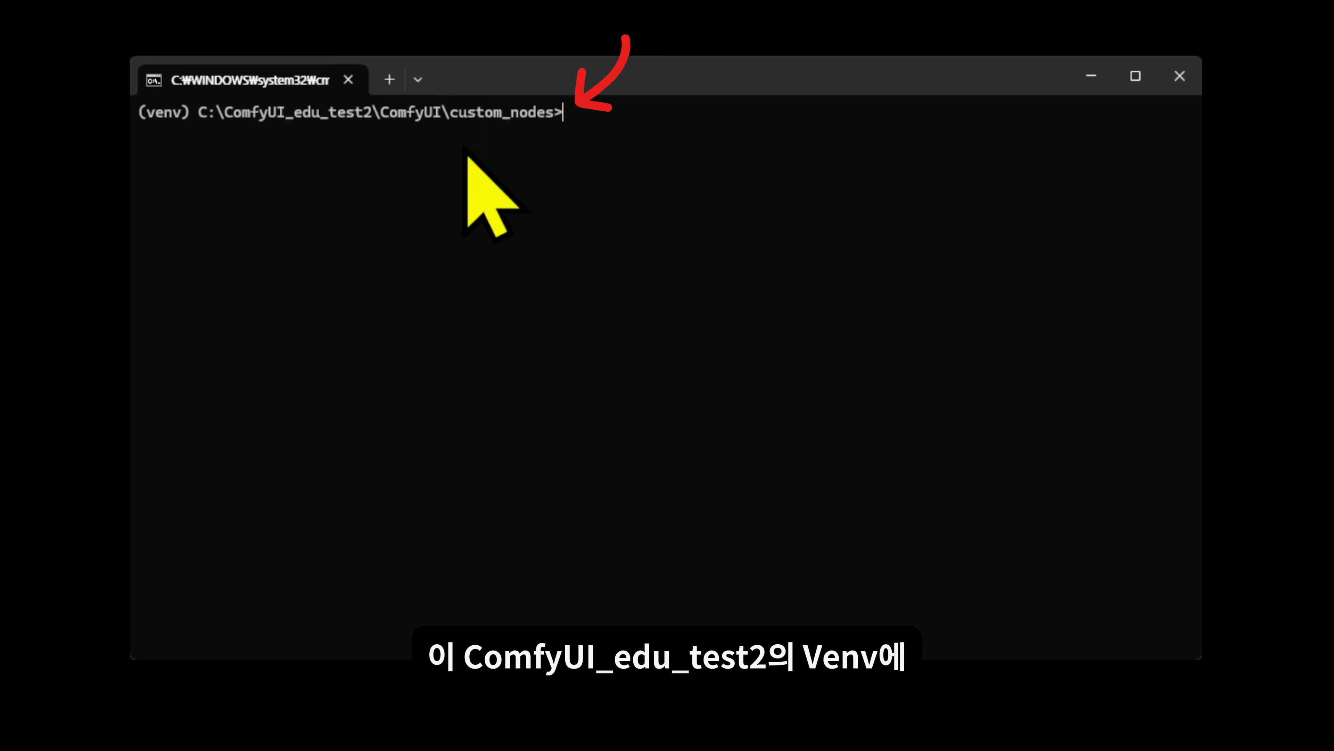
text(dd)
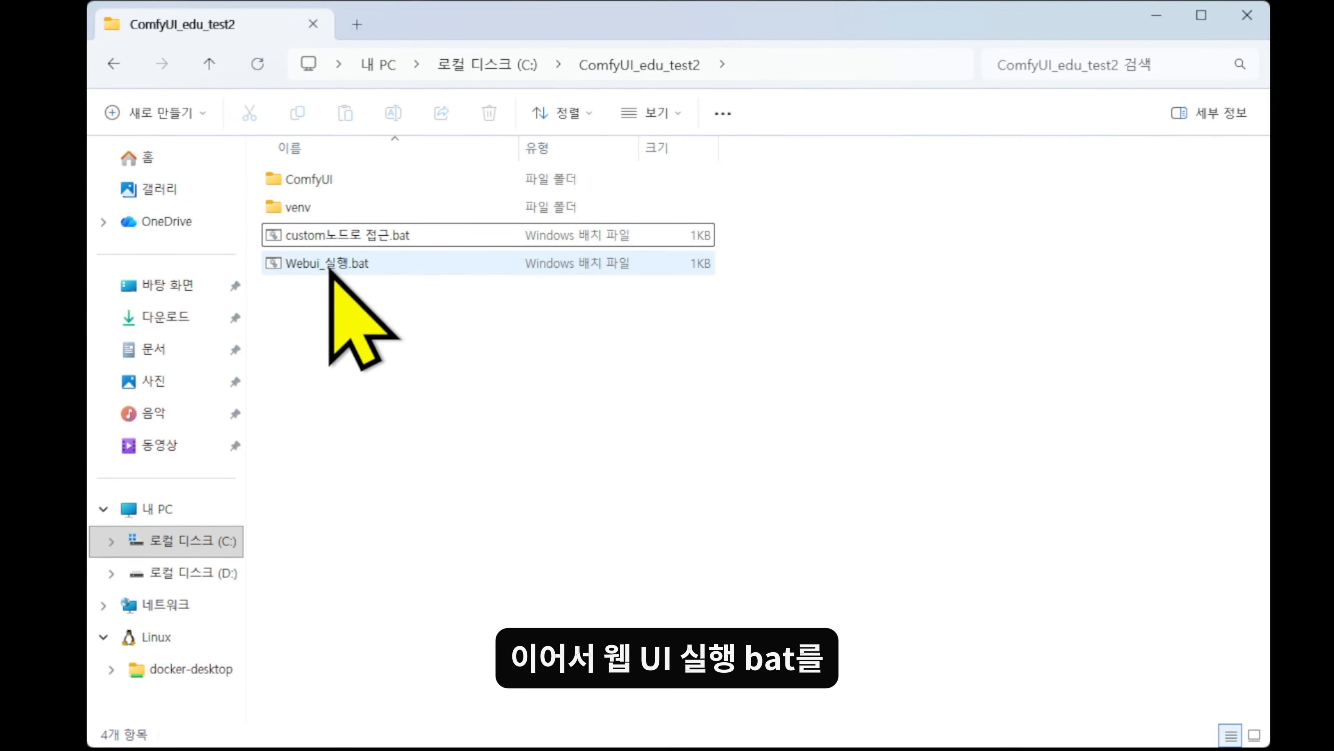
double_click(330, 265)
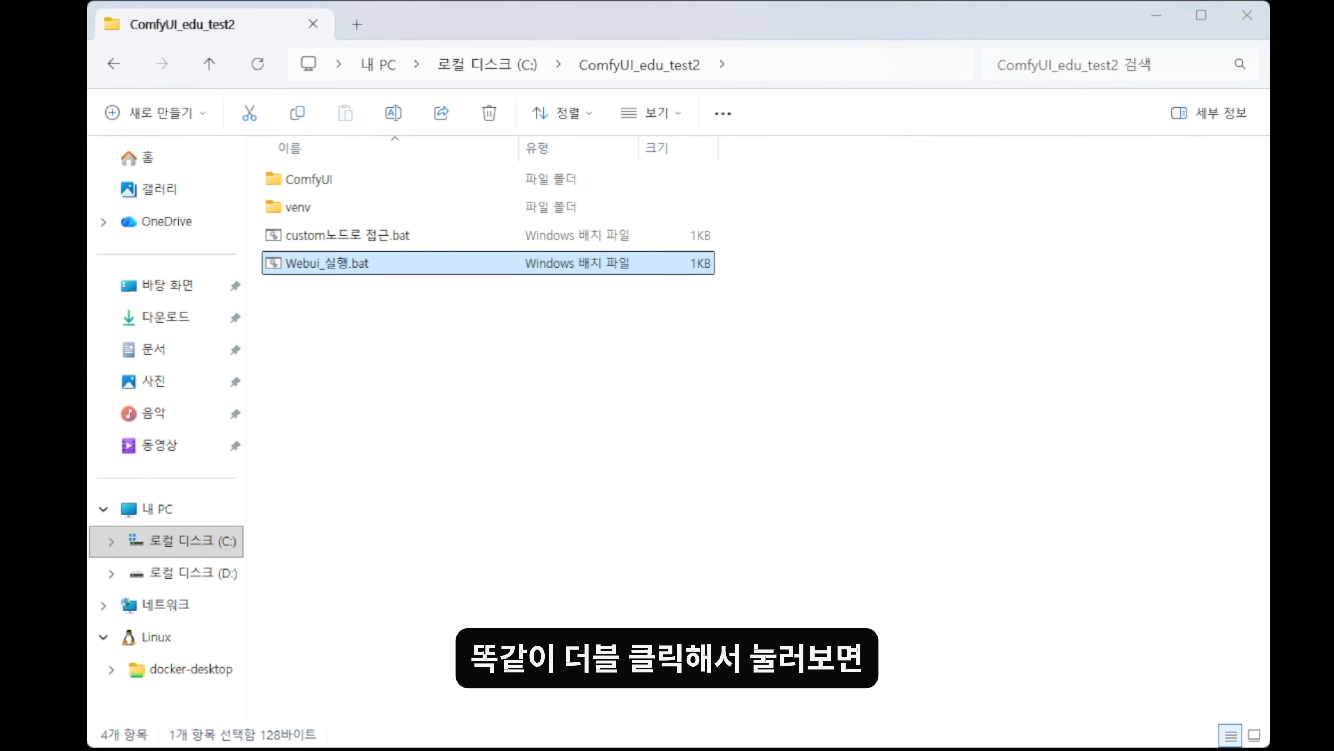